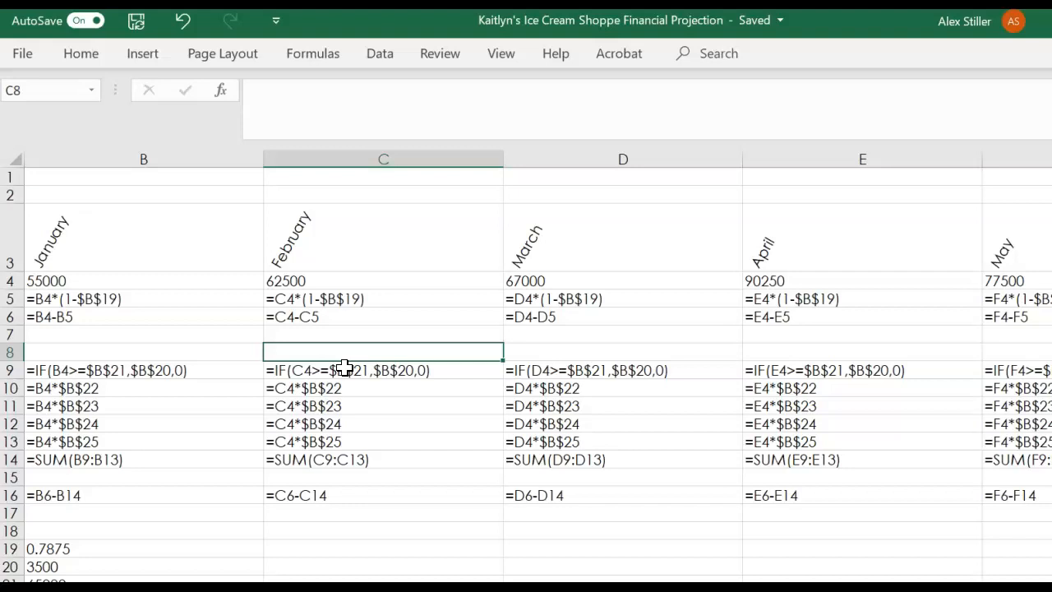
# Edit the January bonus formula in B9 so its IF test uses the relative reference B21
pyautogui.click(345, 369)
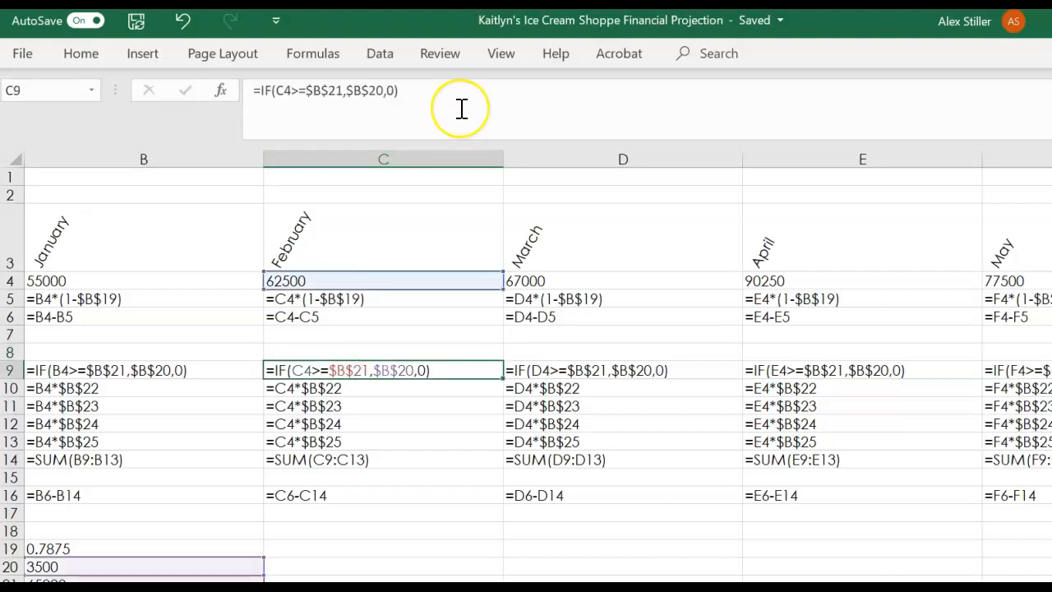
pyautogui.click(206, 366)
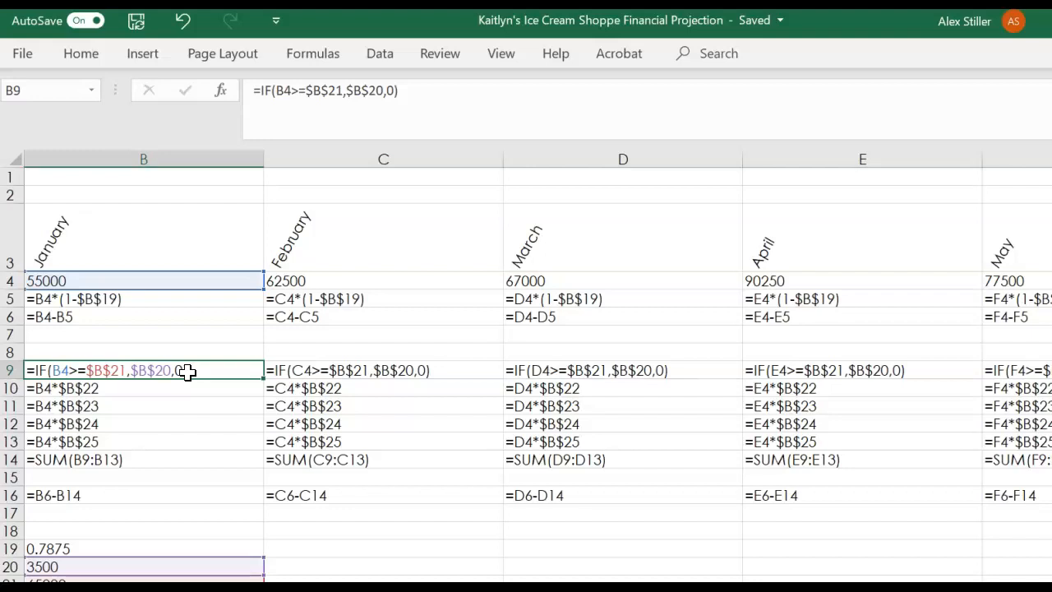
pyautogui.click(315, 86)
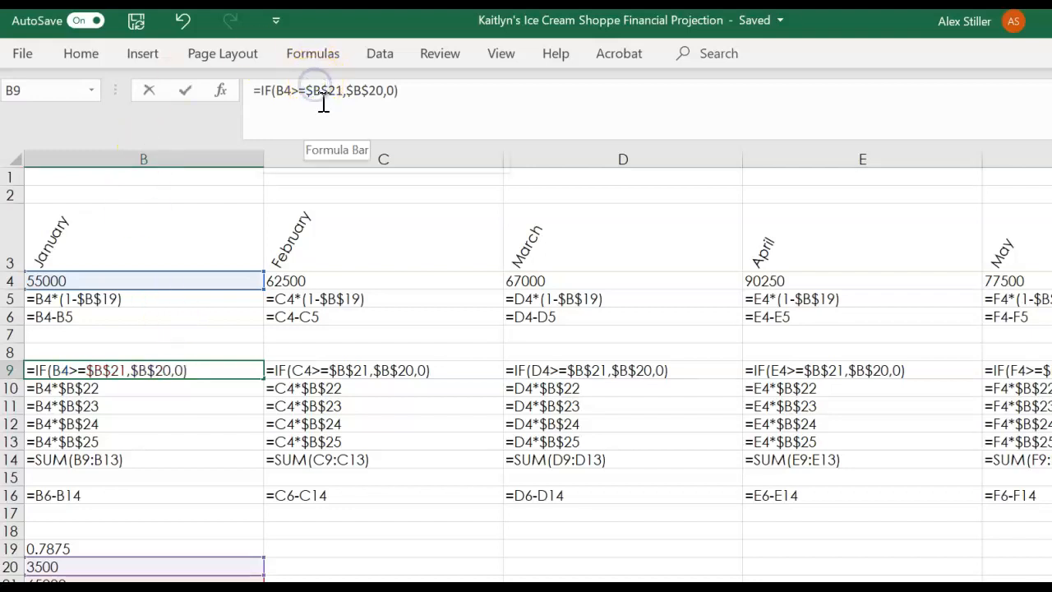
pyautogui.press('BackSpace')
pyautogui.press('Right')
pyautogui.press('Right')
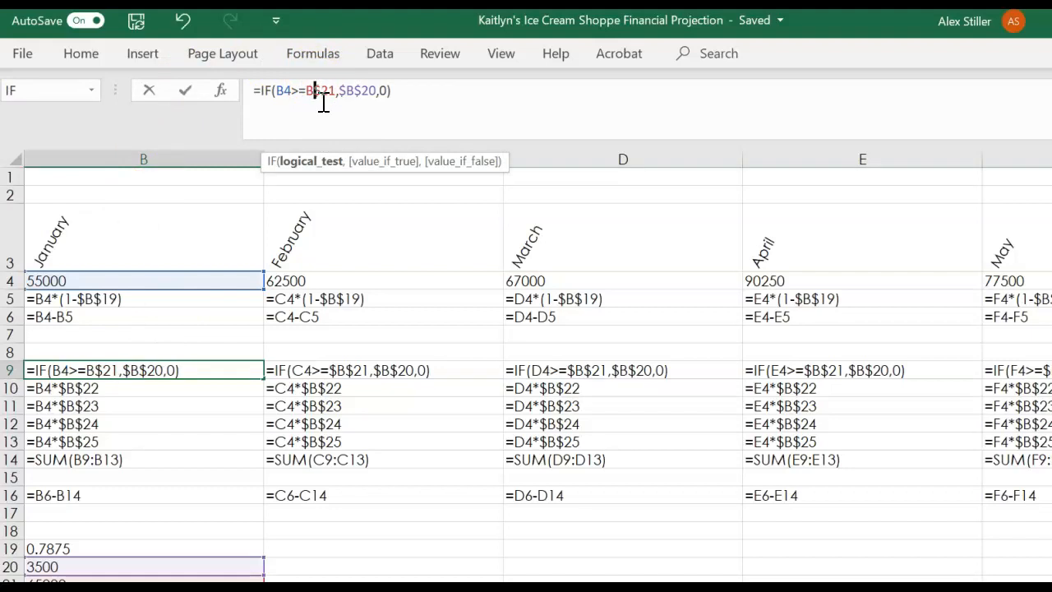
pyautogui.press('BackSpace')
pyautogui.press('Right')
pyautogui.press('Right')
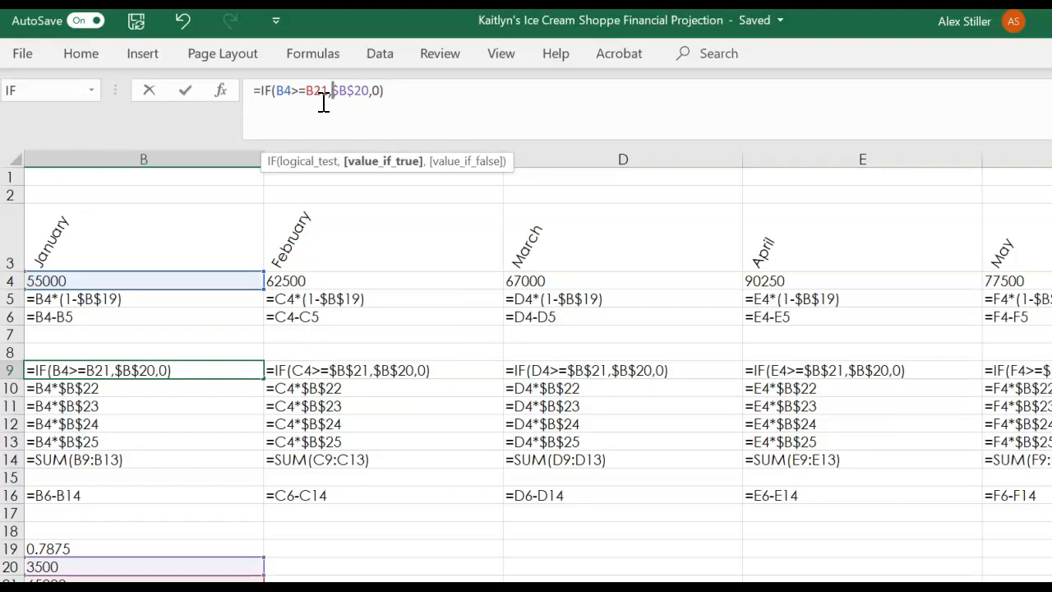
# Nest a second IF in the B9 formula's value-if-true argument, testing B4>=B22 and returning 5500 when true
pyautogui.write('IF(')
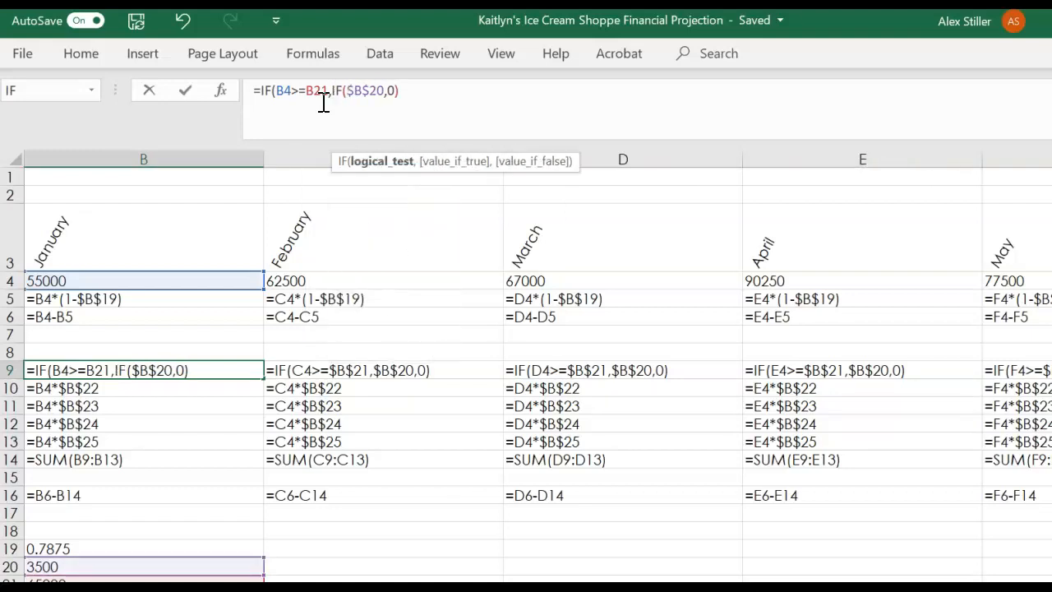
pyautogui.write('B4>=B22')
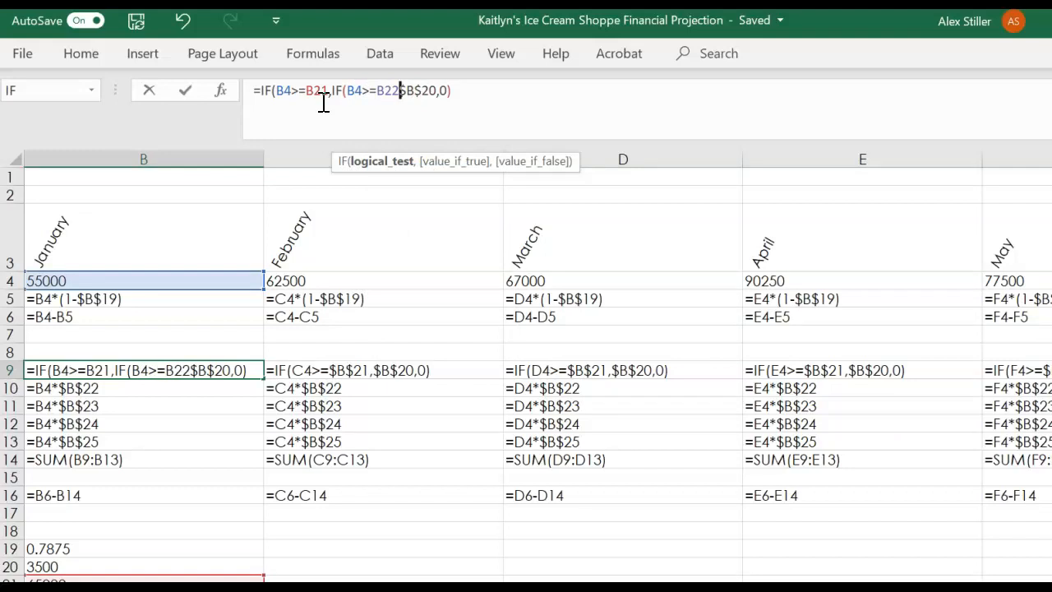
pyautogui.write(',')
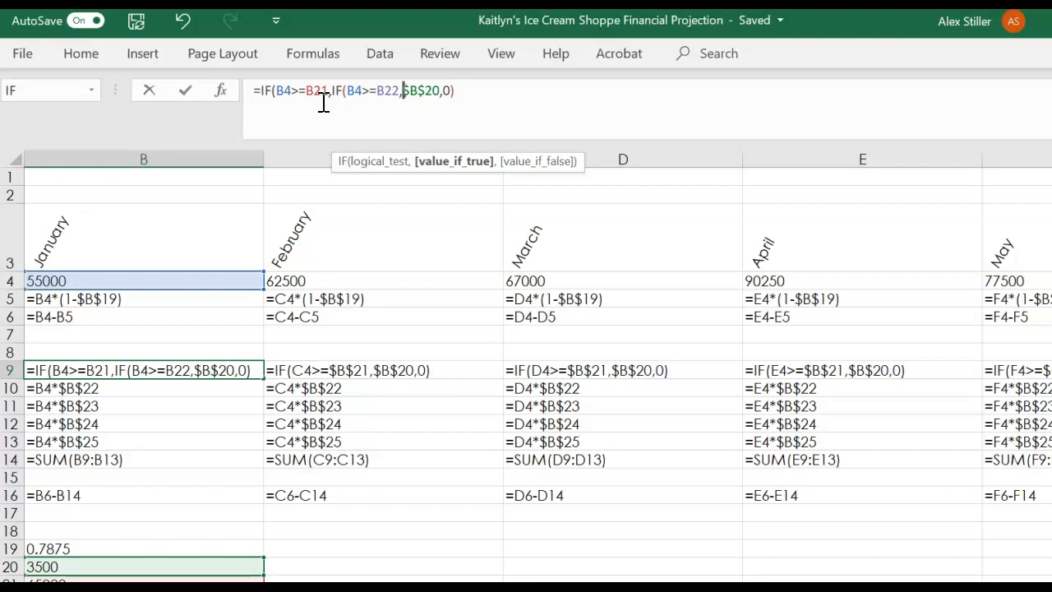
pyautogui.write('5500,')
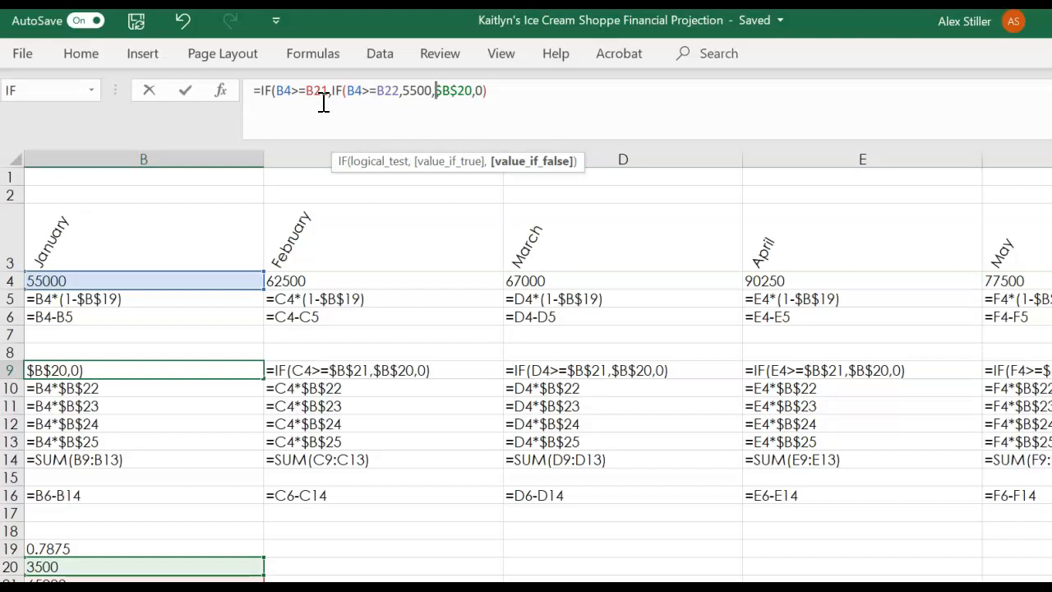
# Set 3500 as the nested IF's false value, remove the $B$20 reference, and close the nested function
pyautogui.write('3500,')
pyautogui.hotkey('shift', 'Right')
pyautogui.hotkey('shift', 'Right')
pyautogui.hotkey('shift', 'Right')
pyautogui.hotkey('shift', 'Right')
pyautogui.hotkey('shift', 'Right')
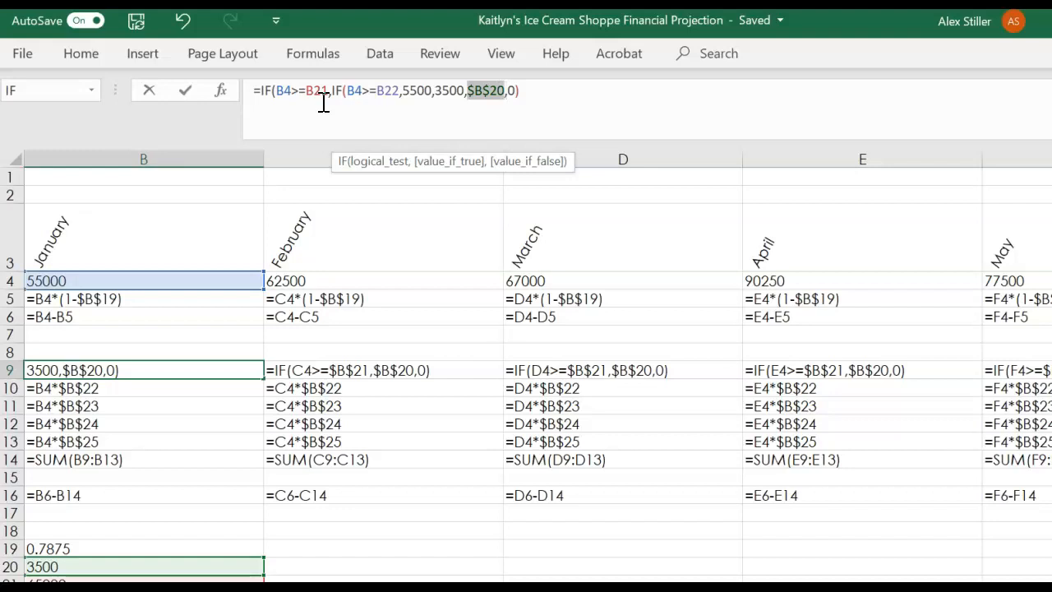
pyautogui.press('BackSpace')
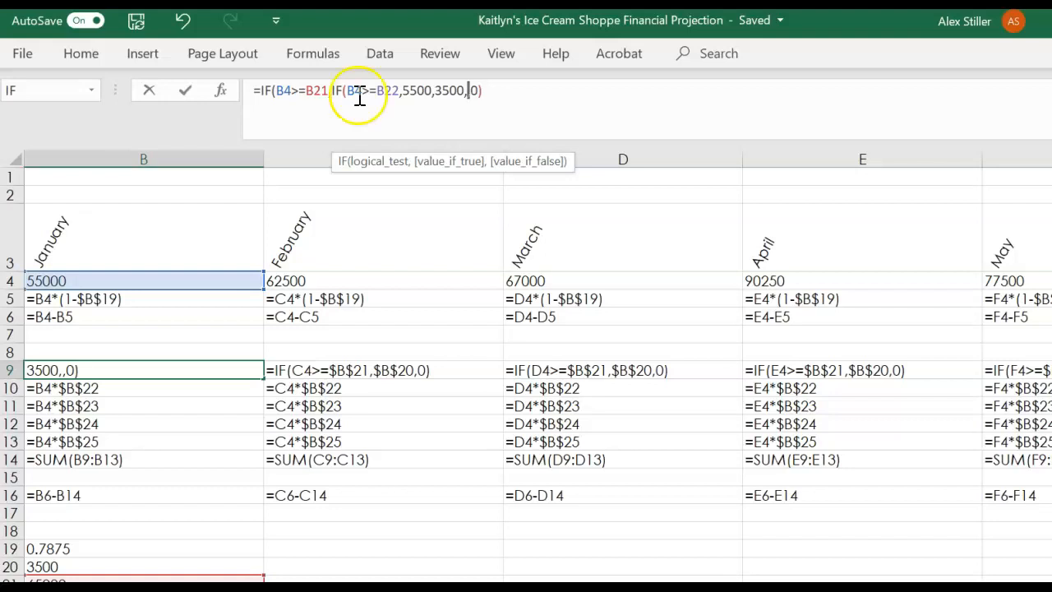
pyautogui.press('BackSpace')
pyautogui.write(')')
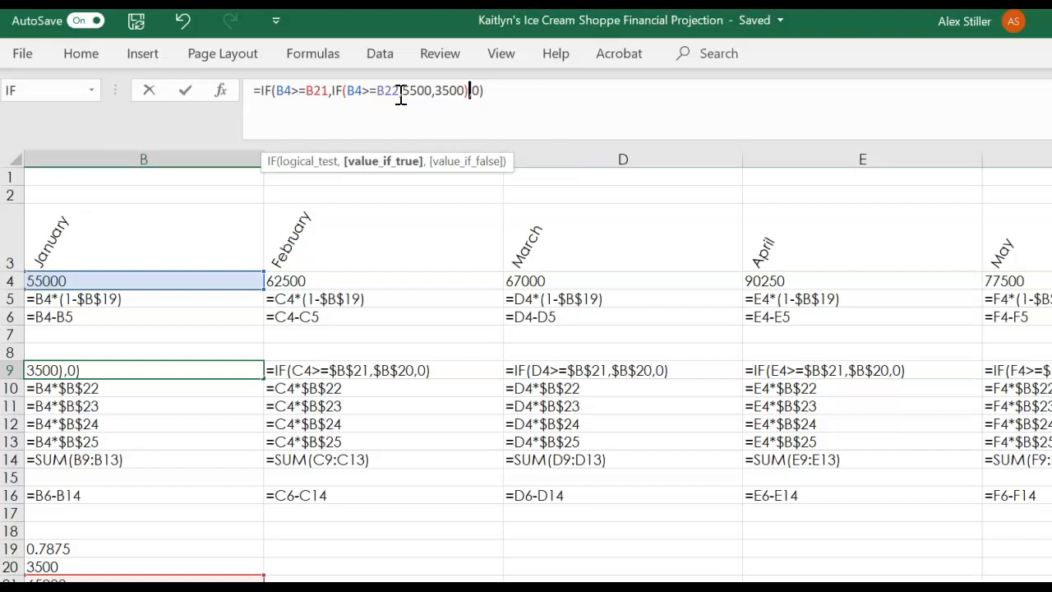
# Review the 5500, 3500 and 0 outcomes in the nested formula and commit it to B9
pyautogui.click(513, 89)
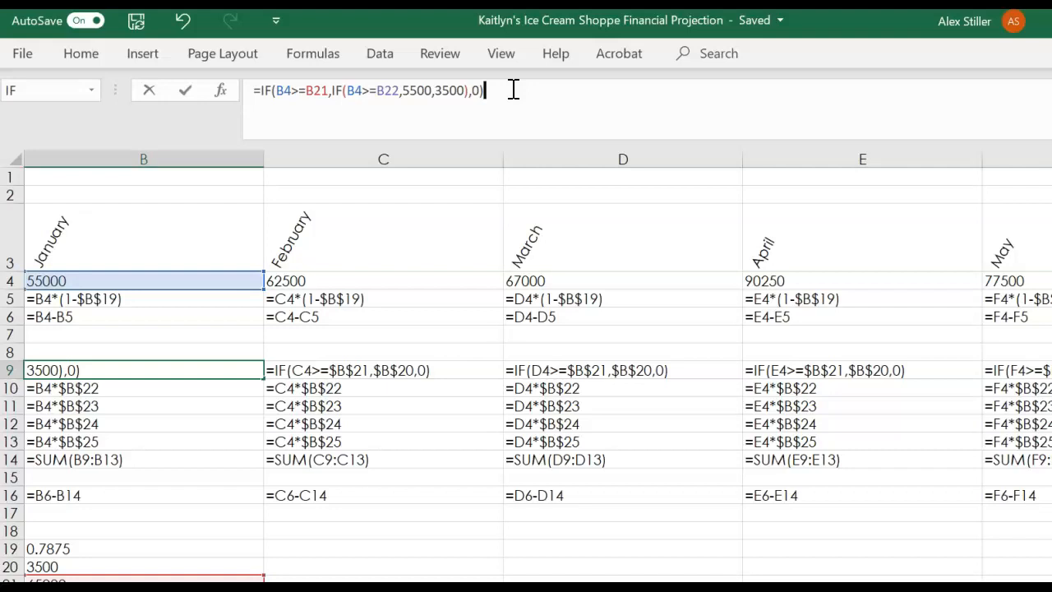
pyautogui.doubleClick(406, 89)
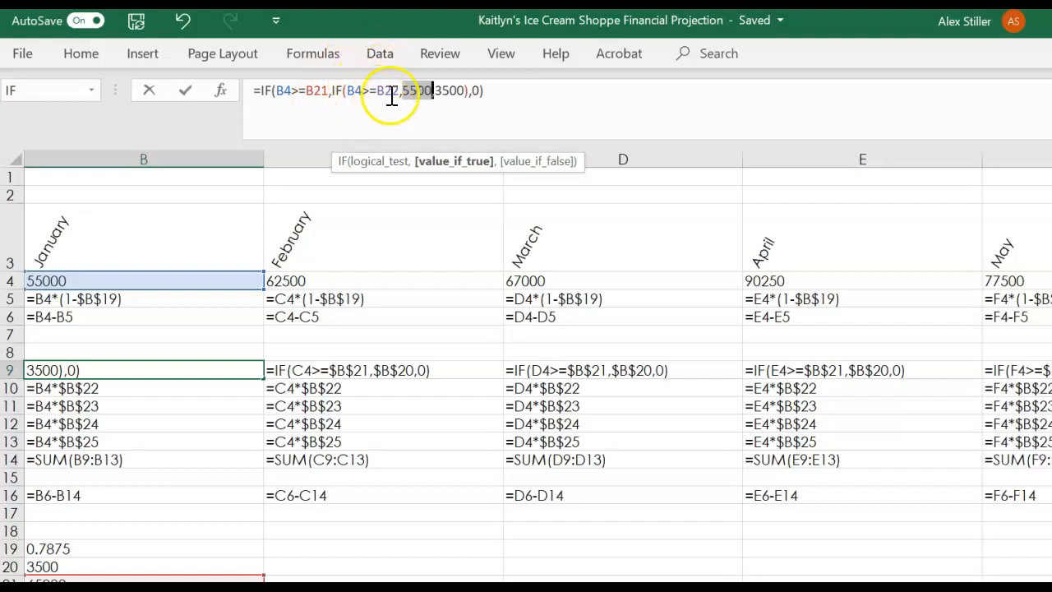
pyautogui.moveTo(436, 91); pyautogui.dragTo(466, 91)
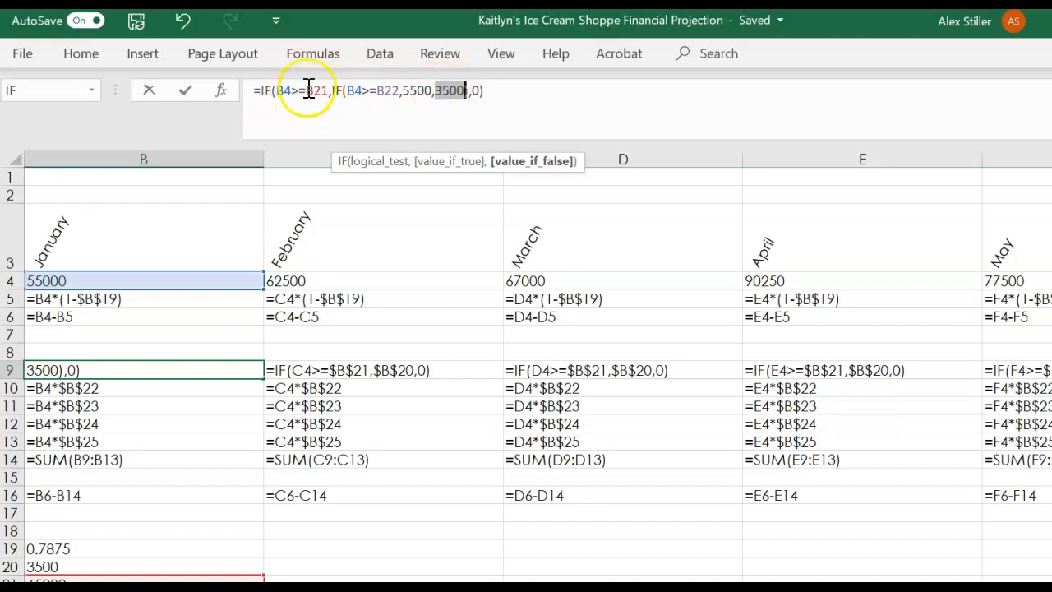
pyautogui.write(')')
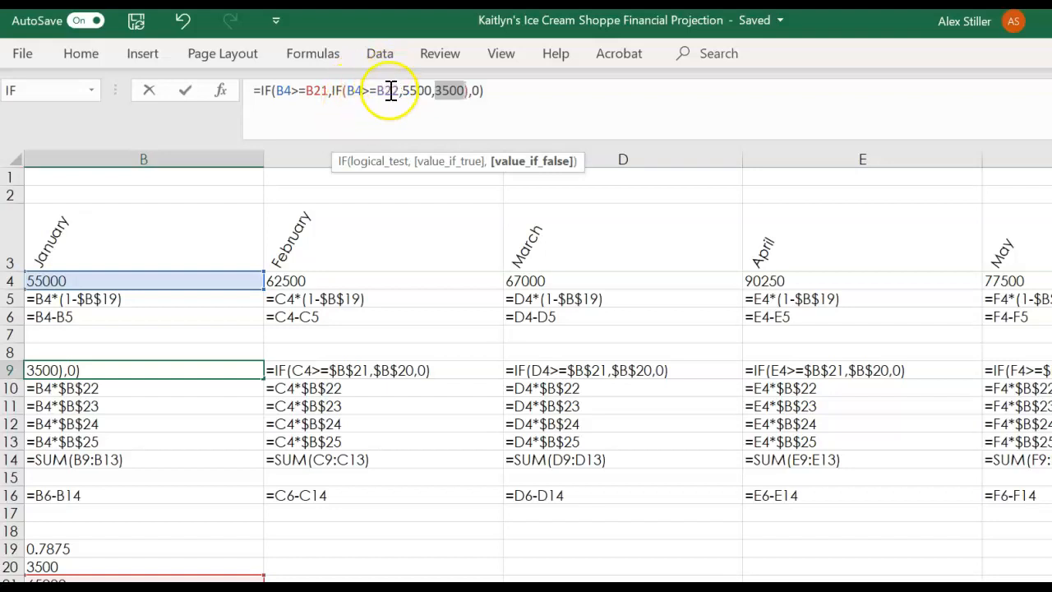
pyautogui.click(475, 91)
pyautogui.doubleClick(476, 91)
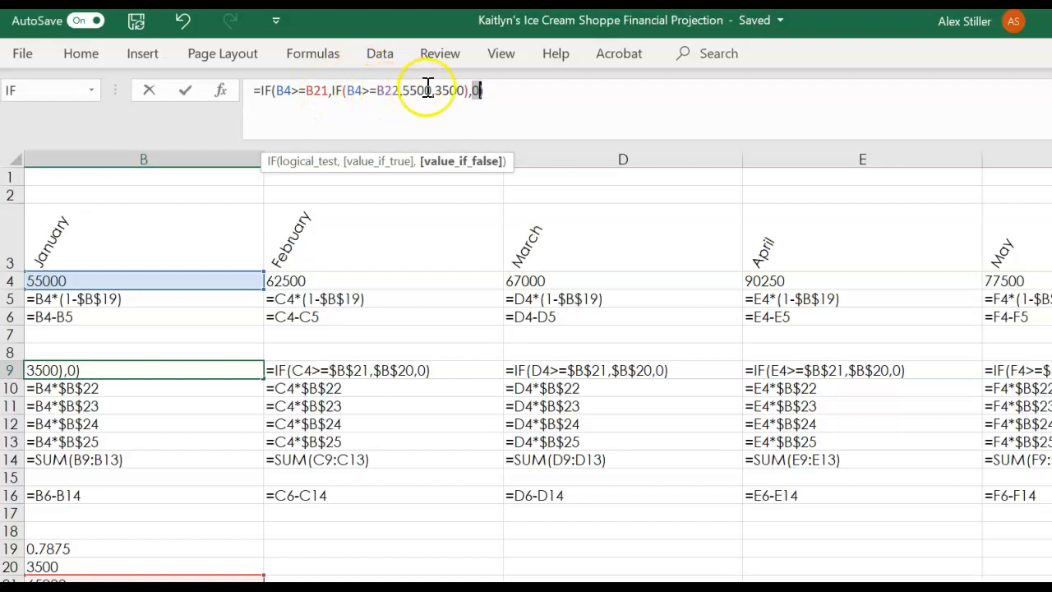
pyautogui.click(490, 91)
pyautogui.press('Return')
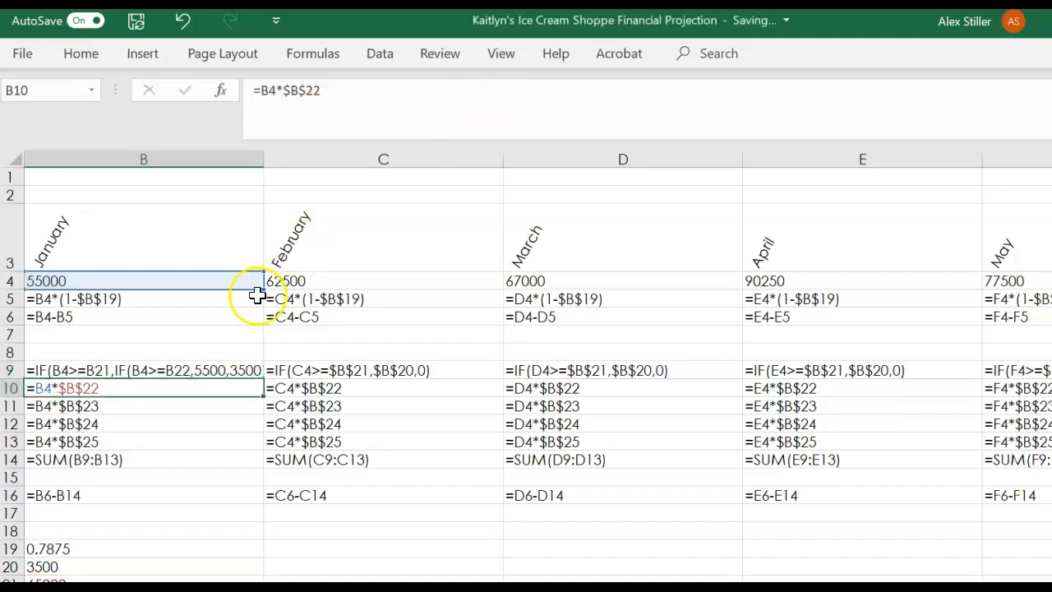
# Check January's bonus result in B9 by switching the sheet to calculated values and back to formulas
pyautogui.click(214, 367)
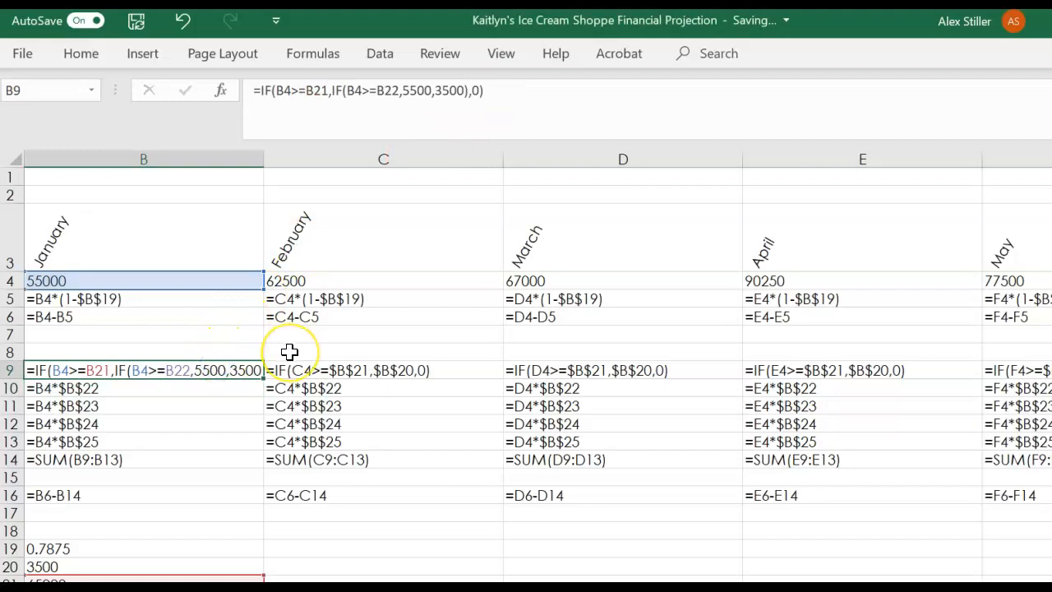
pyautogui.hotkey('ctrl', '`')
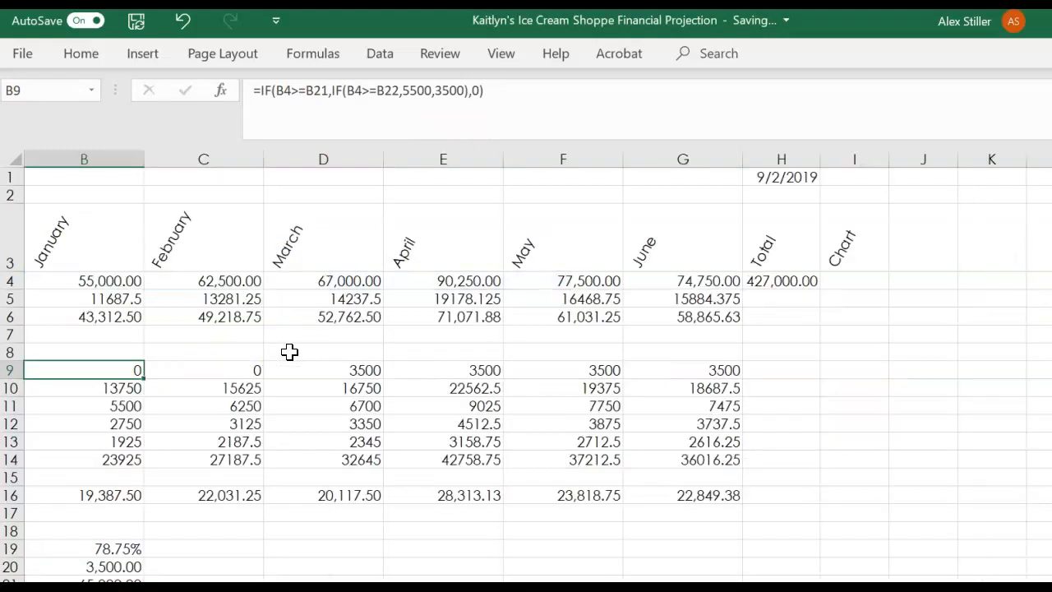
pyautogui.hscroll(-3, 219, 360)
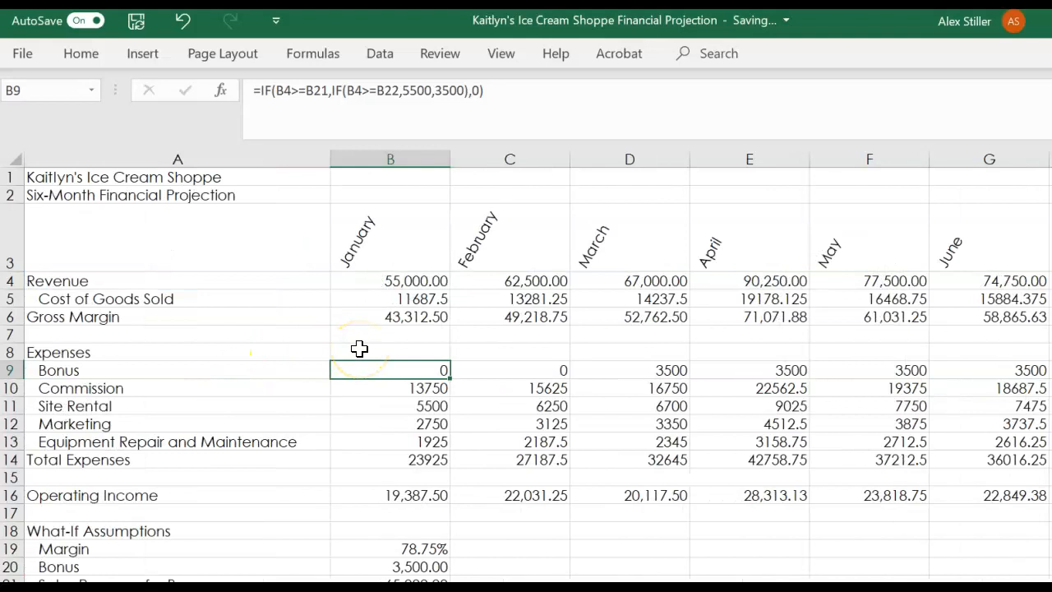
pyautogui.hotkey('ctrl', '`')
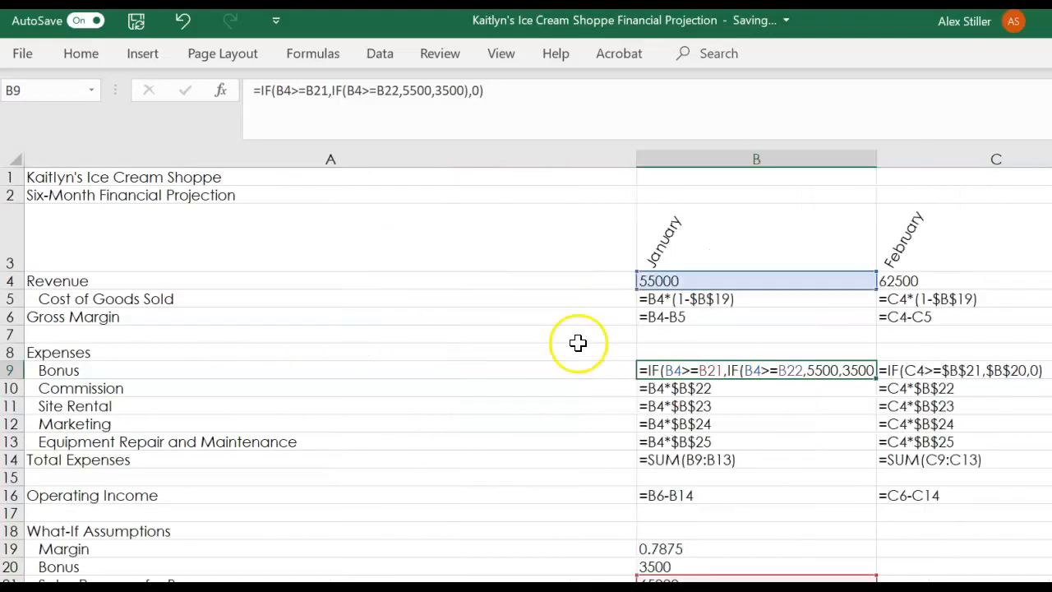
# Undo the nested IF edit to the January bonus formula in B9
pyautogui.click(184, 23)
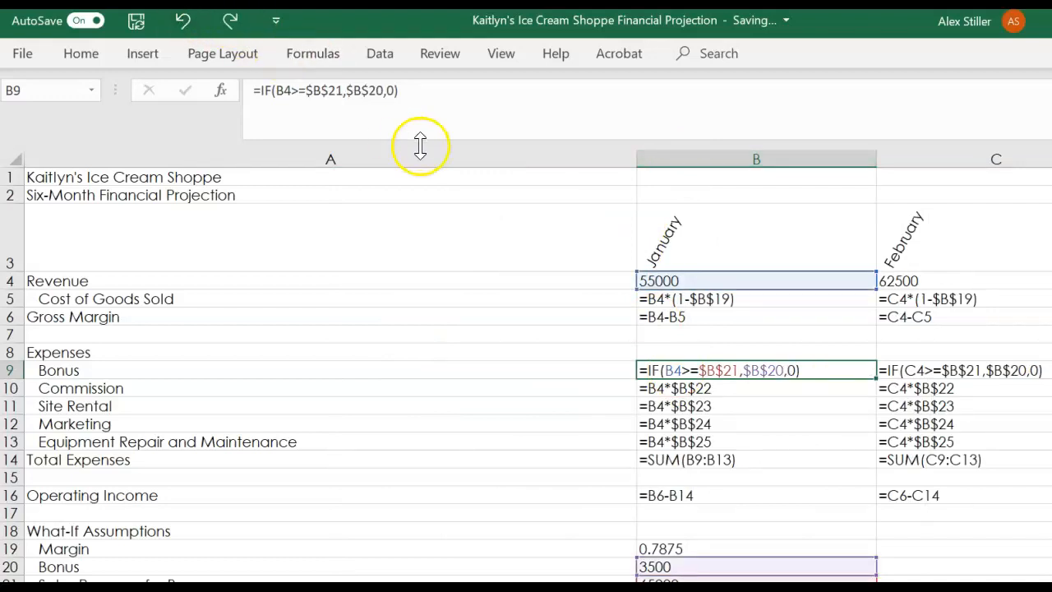
pyautogui.click(485, 129)
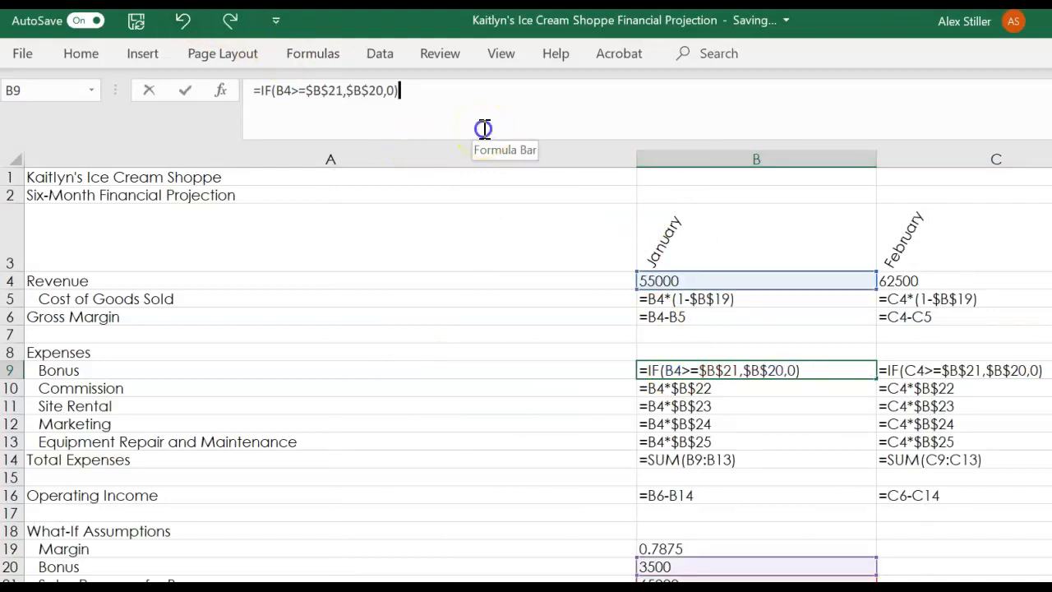
pyautogui.press('Return')
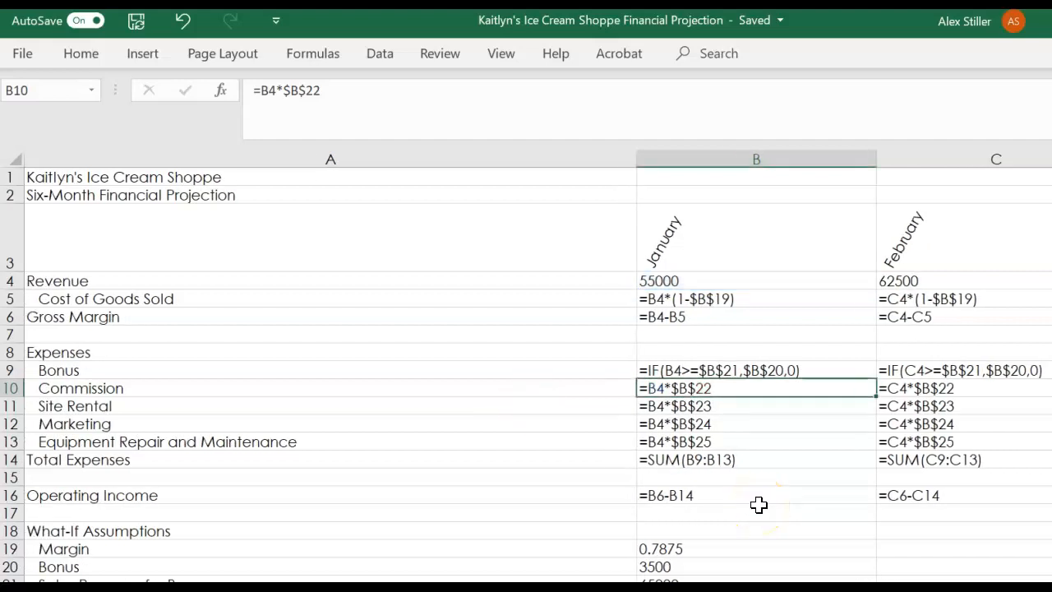
# Display calculated values on the sheet and widen column H slightly to fit the revenue total
pyautogui.hotkey('ctrl', '`')
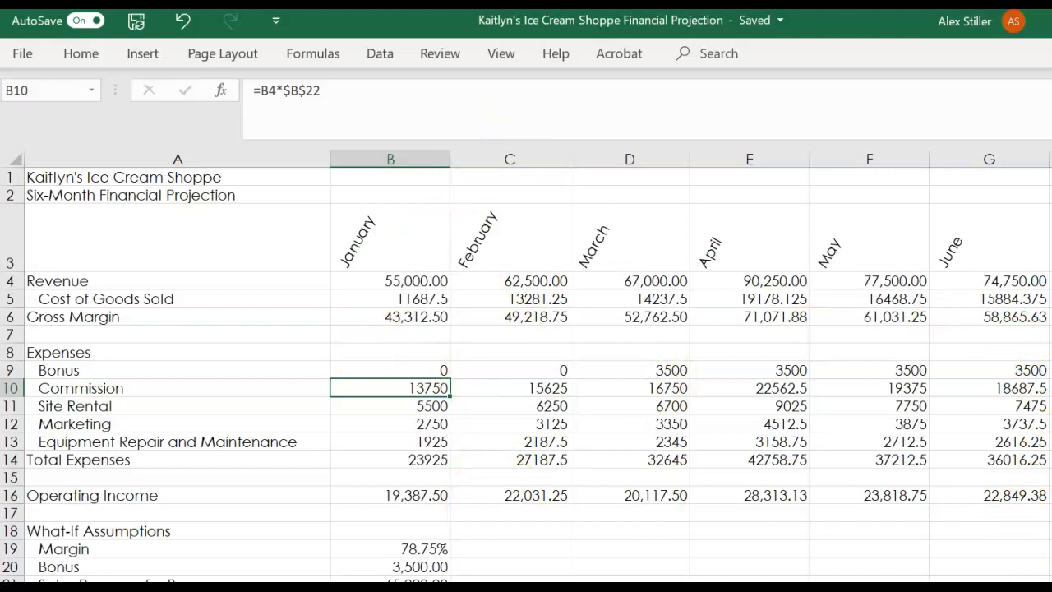
pyautogui.scroll(-3, 527, 366)
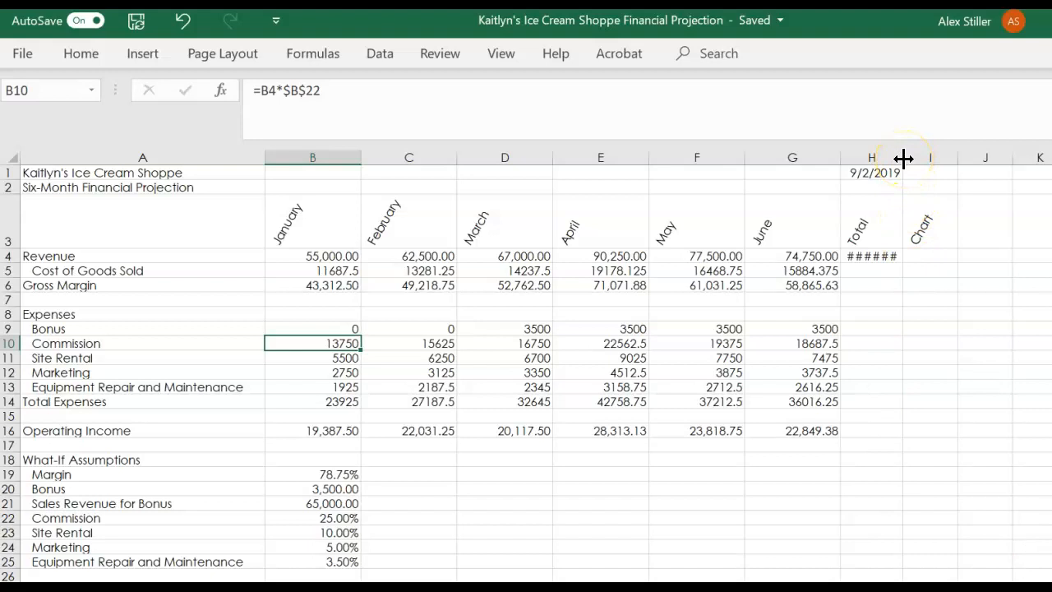
pyautogui.moveTo(903, 158); pyautogui.dragTo(905, 158)
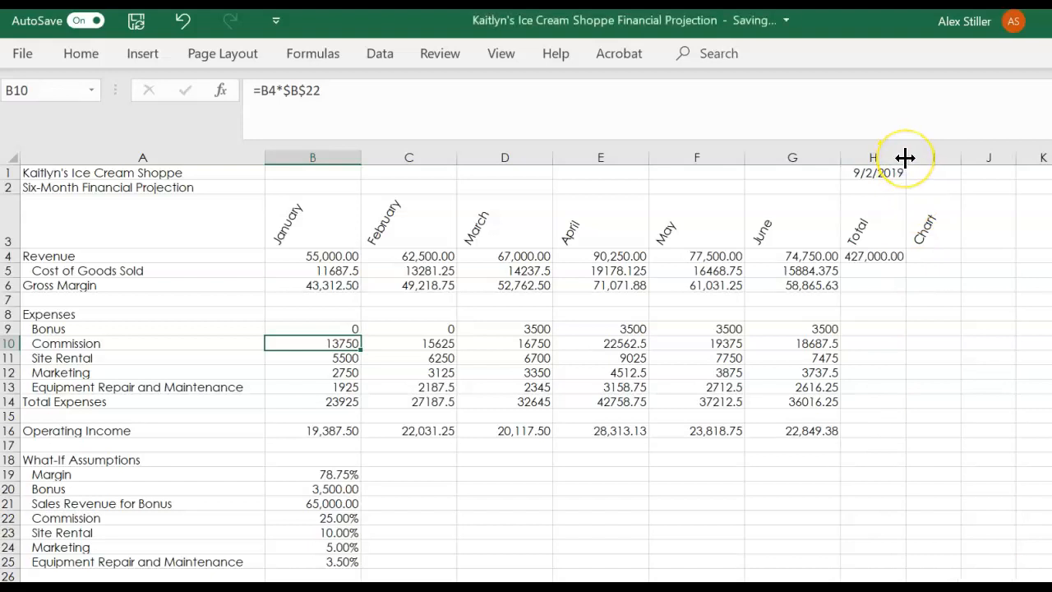
pyautogui.click(940, 258)
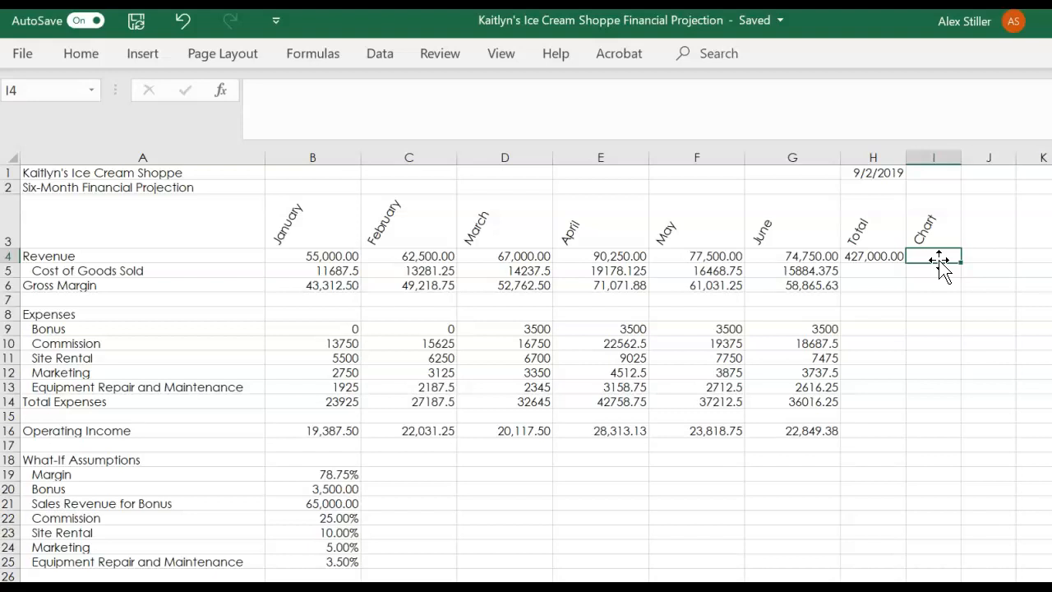
pyautogui.click(885, 255)
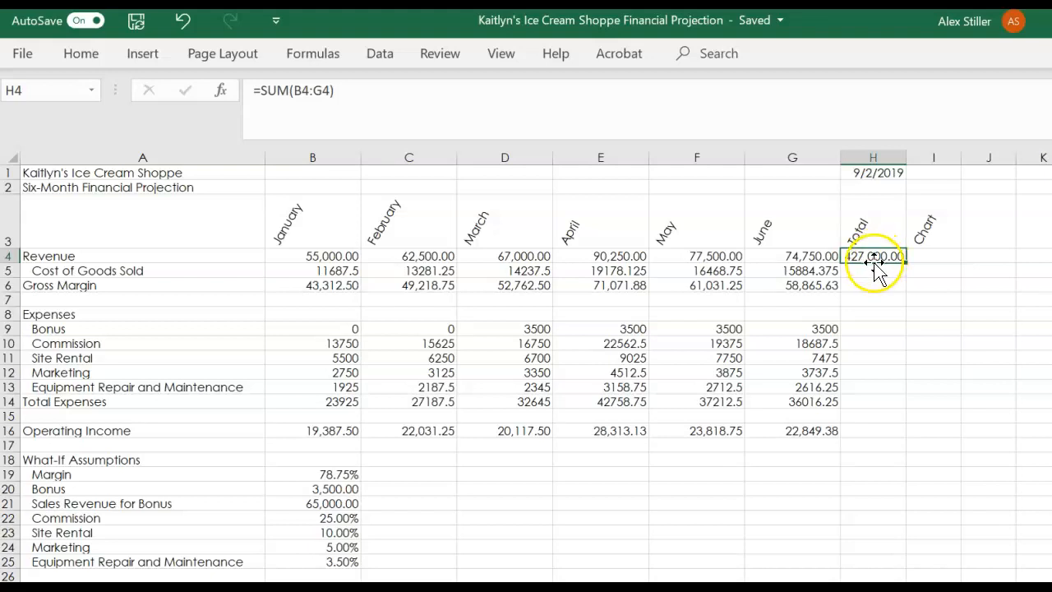
pyautogui.click(871, 269)
pyautogui.moveTo(871, 269)
pyautogui.mouseDown()
pyautogui.moveTo(884, 351)
pyautogui.moveTo(879, 426)
pyautogui.mouseUp()
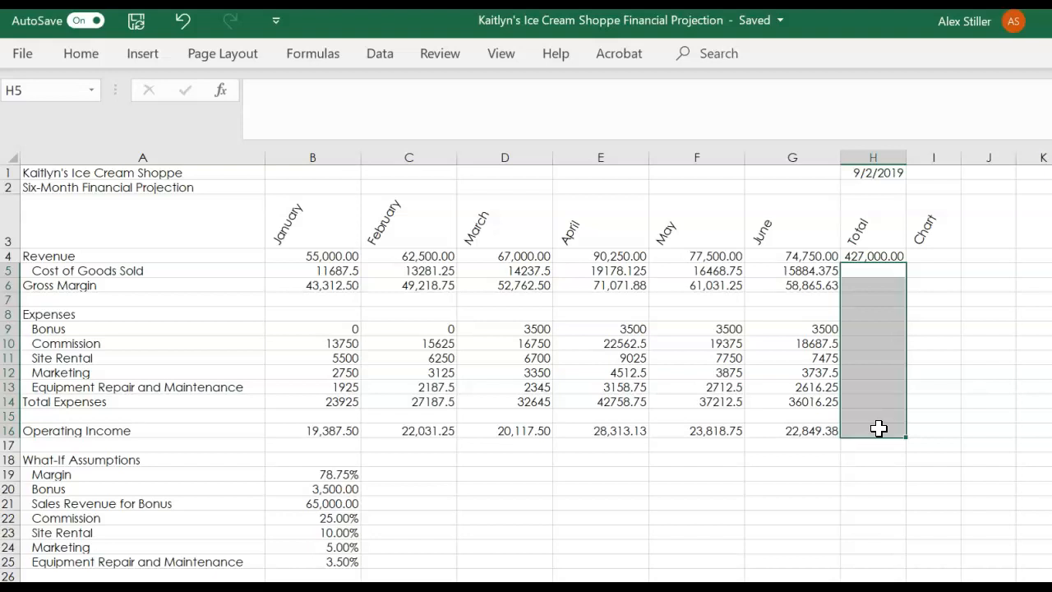
# Use AutoSum to total January through June in H5:H6, H9:H14 and H16 of the Total column
pyautogui.click(873, 268)
pyautogui.moveTo(871, 269); pyautogui.dragTo(870, 281)
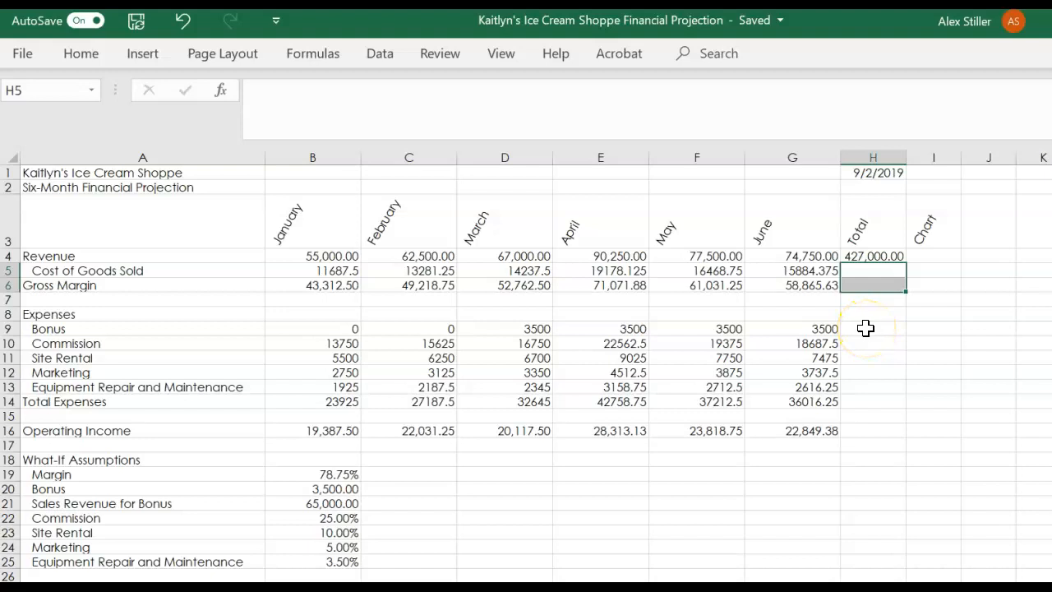
pyautogui.keyDown('ctrl'); pyautogui.moveTo(866, 328); pyautogui.dragTo(866, 397); pyautogui.keyUp('ctrl')
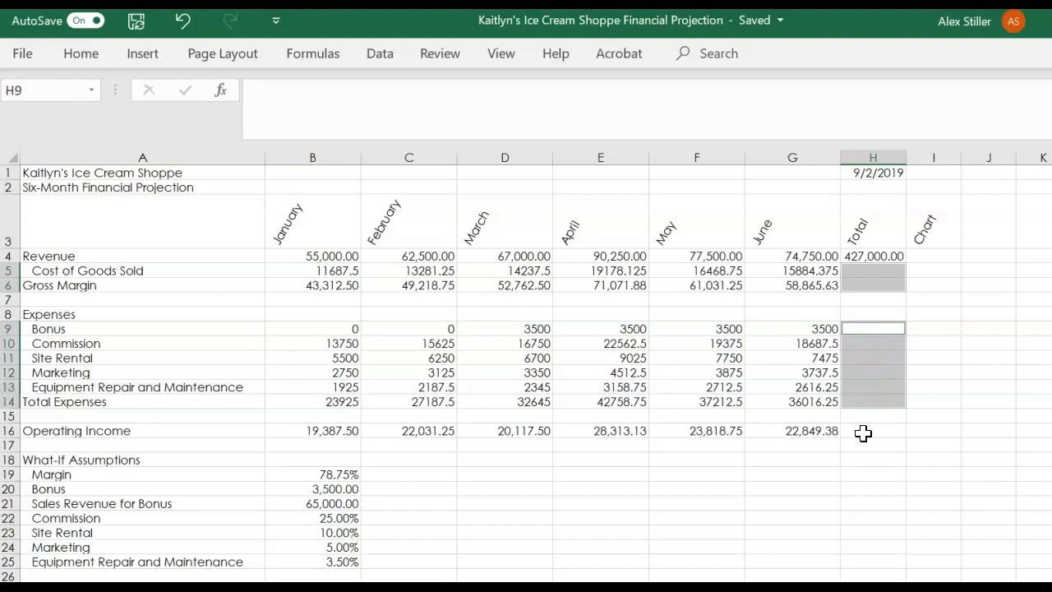
pyautogui.keyDown('ctrl'); pyautogui.click(862, 433); pyautogui.keyUp('ctrl')
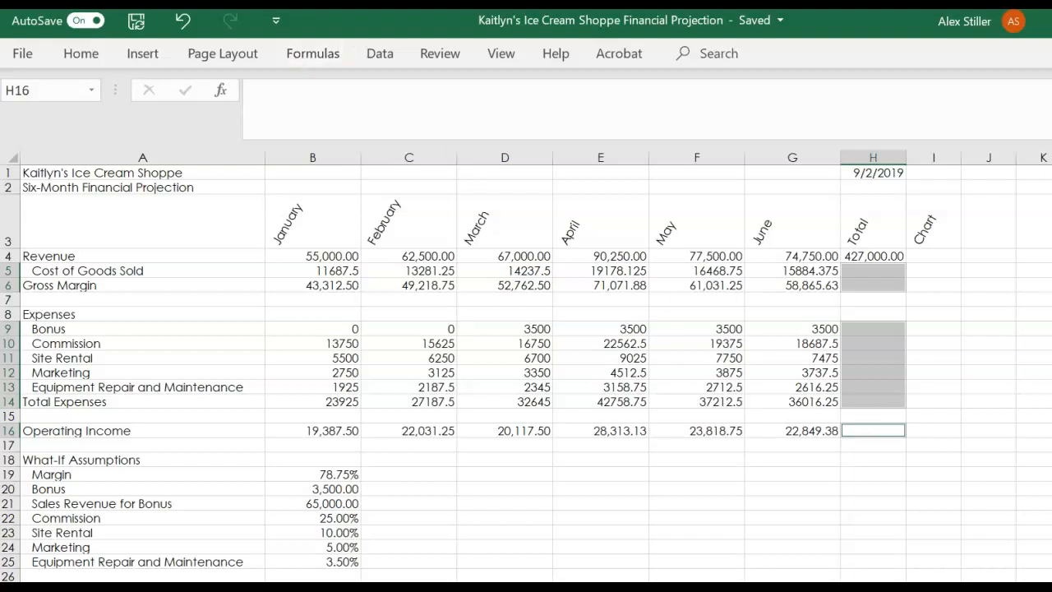
pyautogui.click(79, 55)
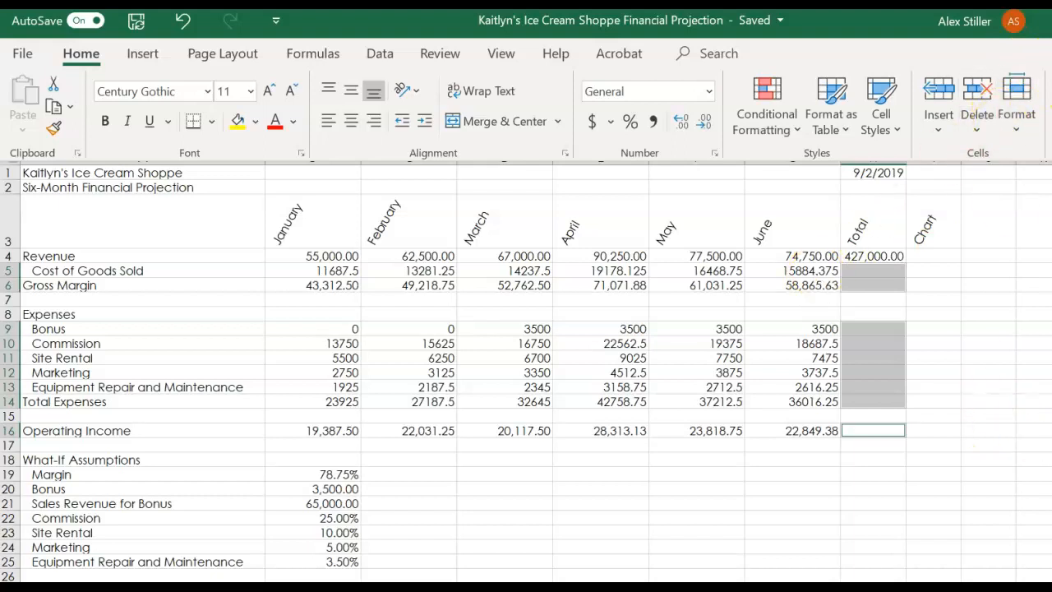
pyautogui.click(772, 390)
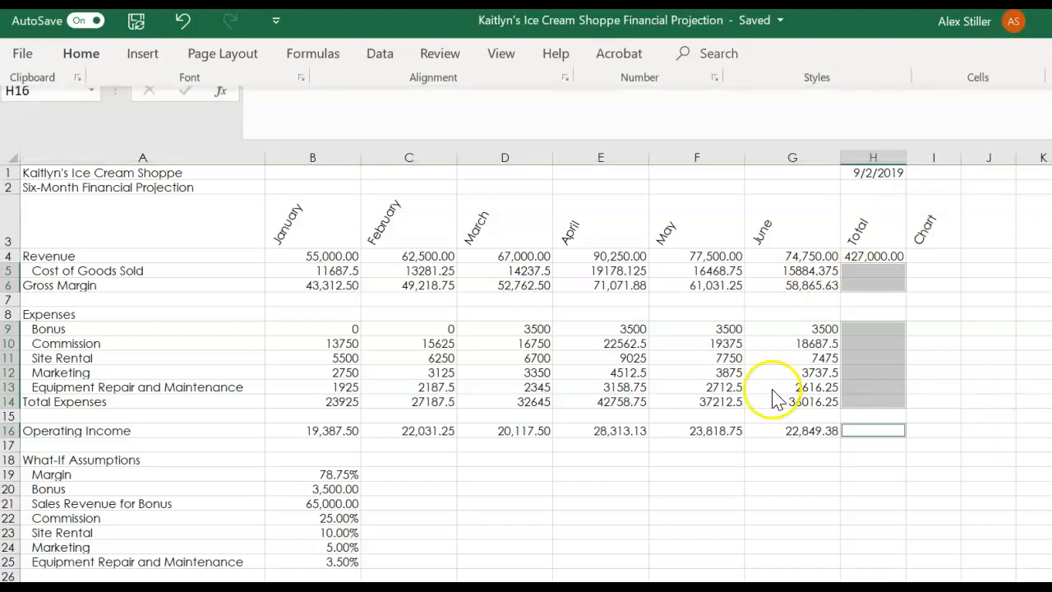
pyautogui.click(82, 53)
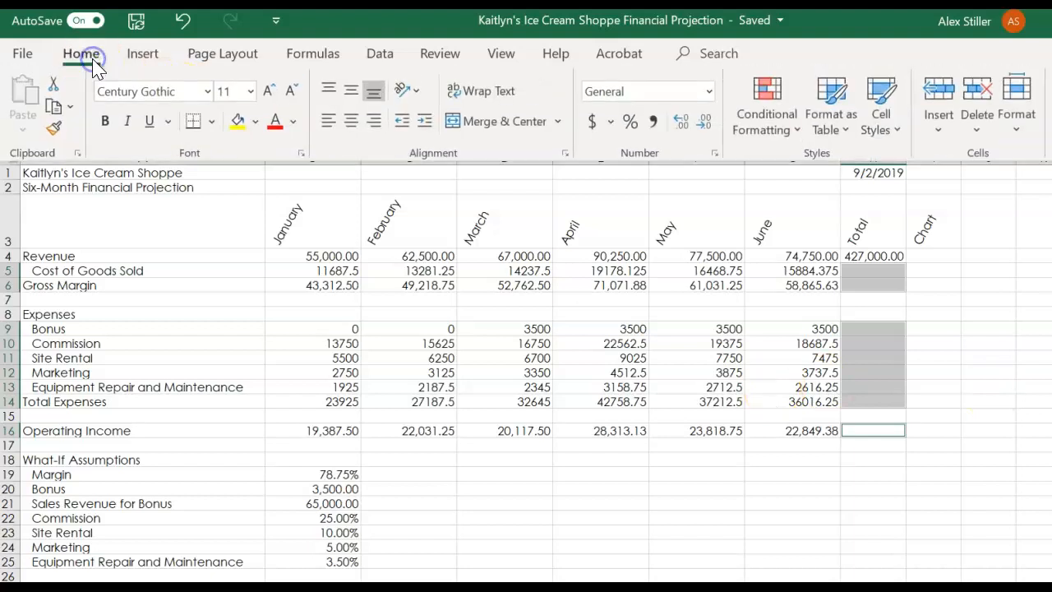
pyautogui.click(1051, 21)
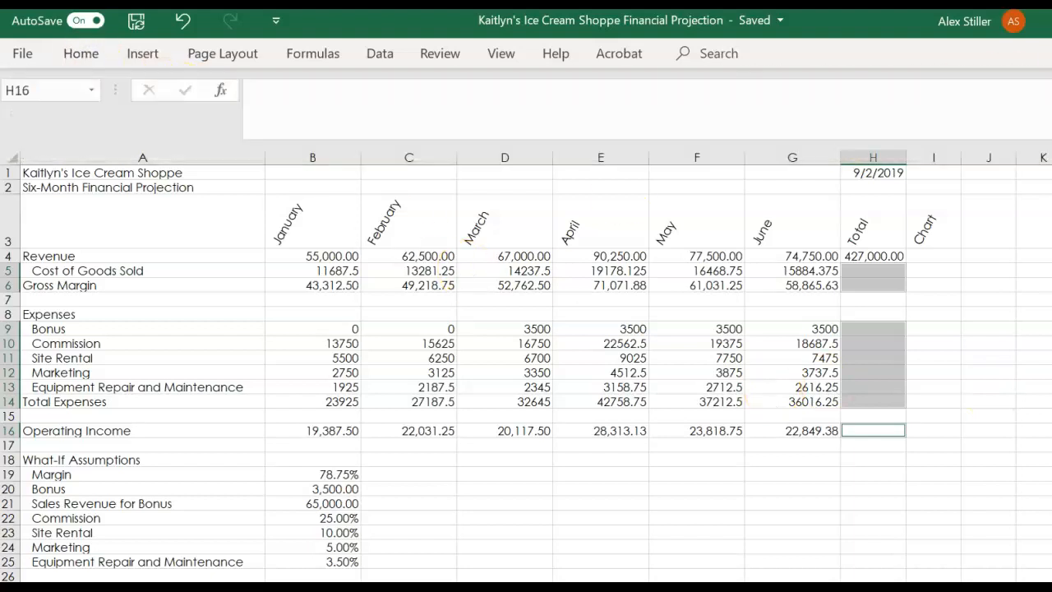
pyautogui.click(964, 31)
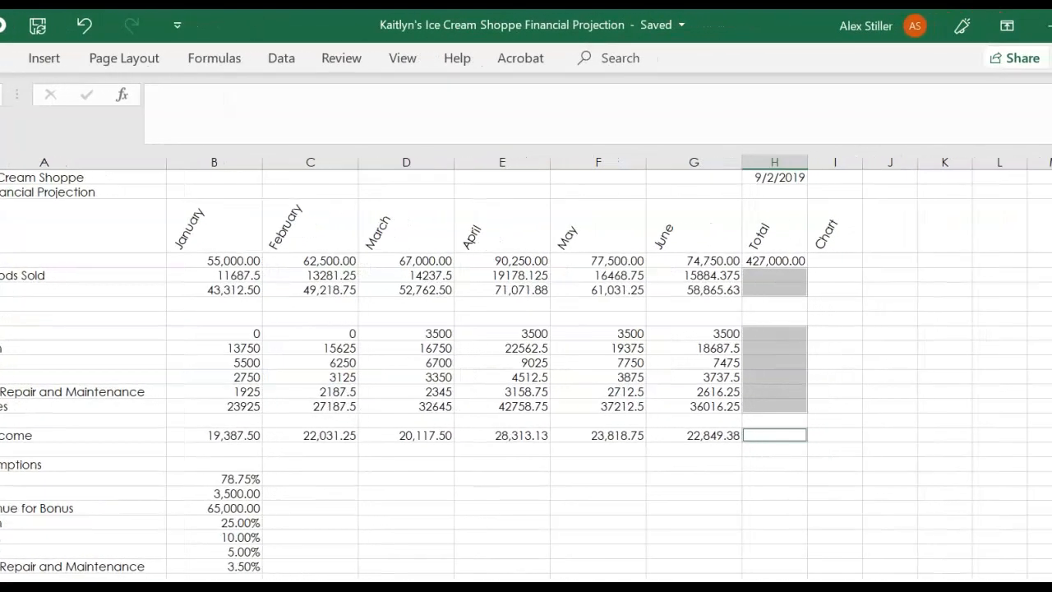
pyautogui.click(2, 58)
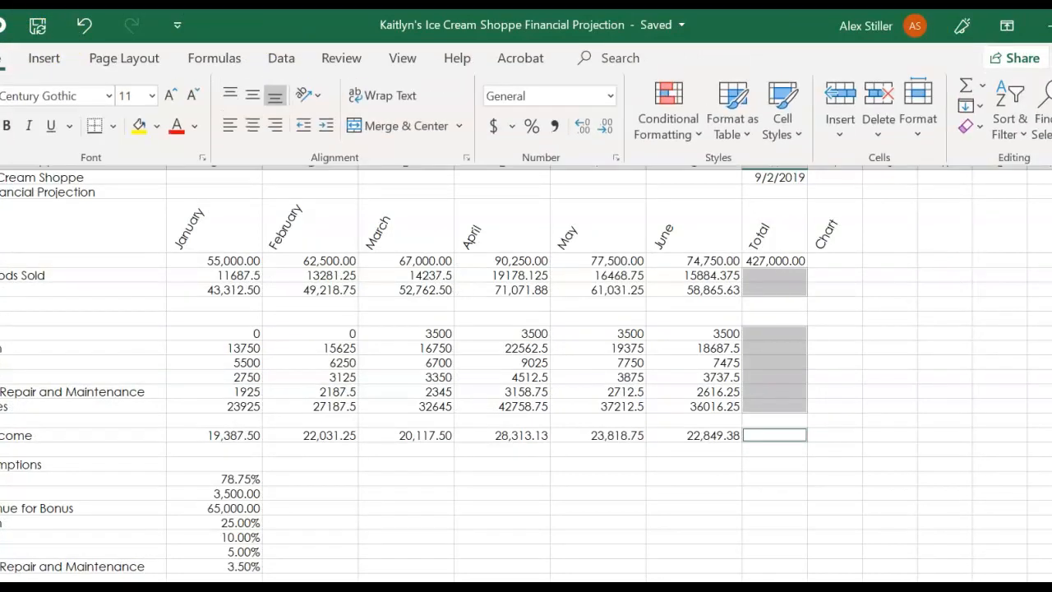
pyautogui.click(970, 83)
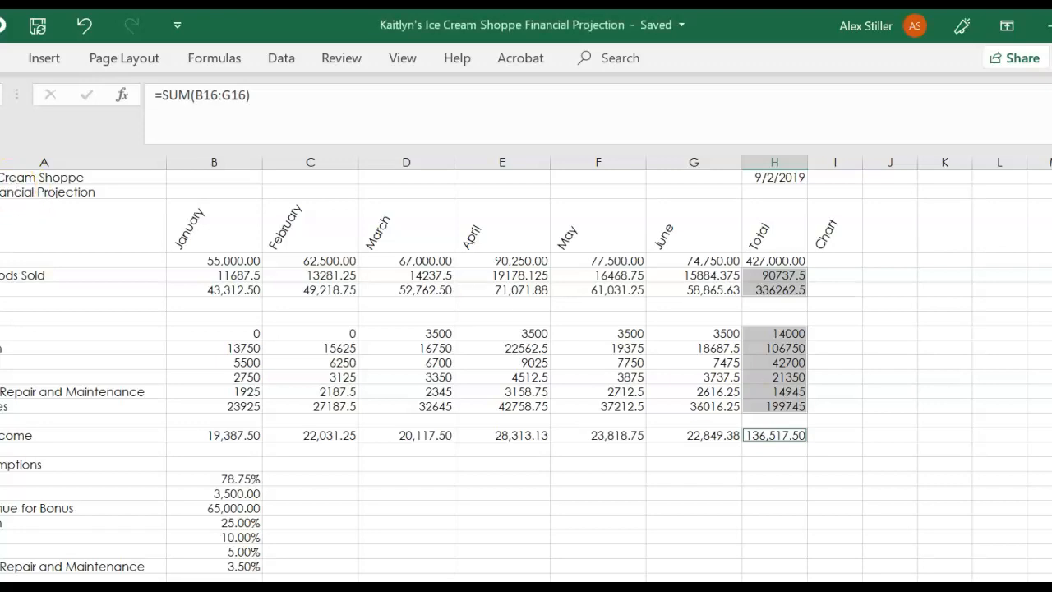
pyautogui.click(0, 59)
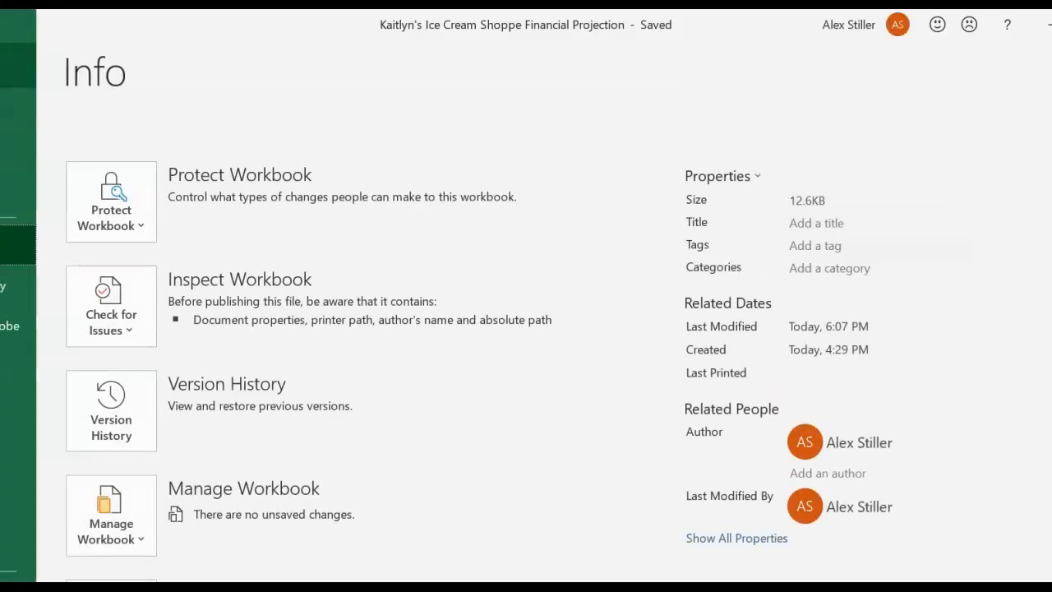
pyautogui.click(0, 26)
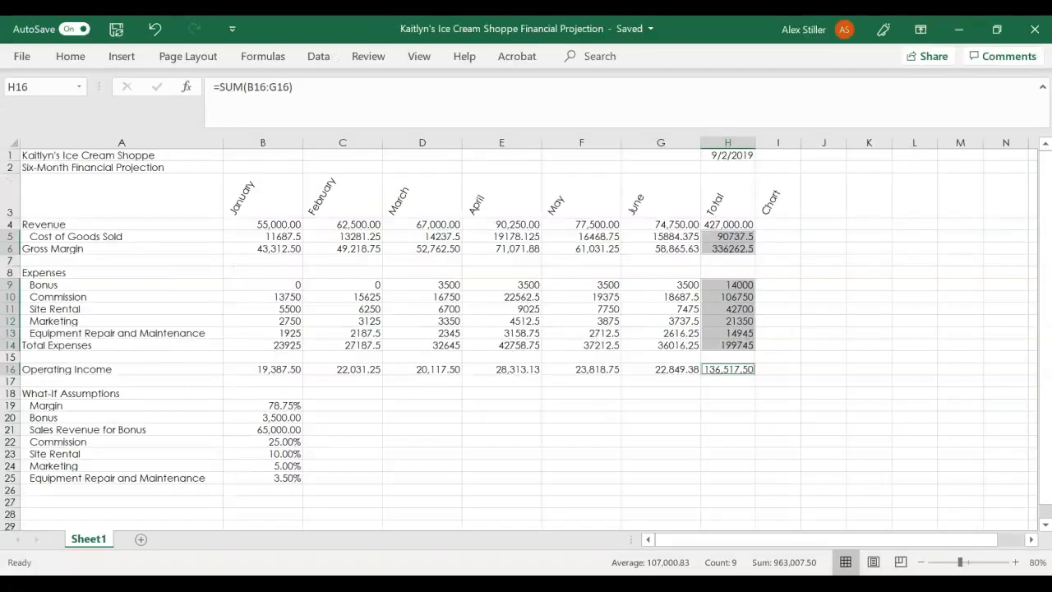
# Insert a line sparkline in I4 that charts the January to June revenue in B4:G4
pyautogui.click(774, 226)
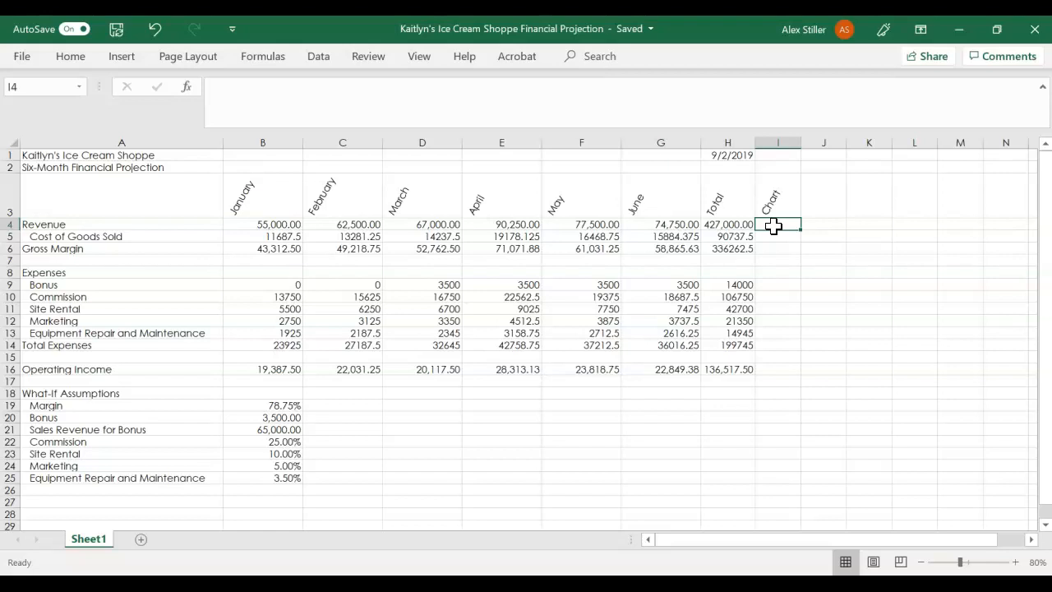
pyautogui.click(124, 60)
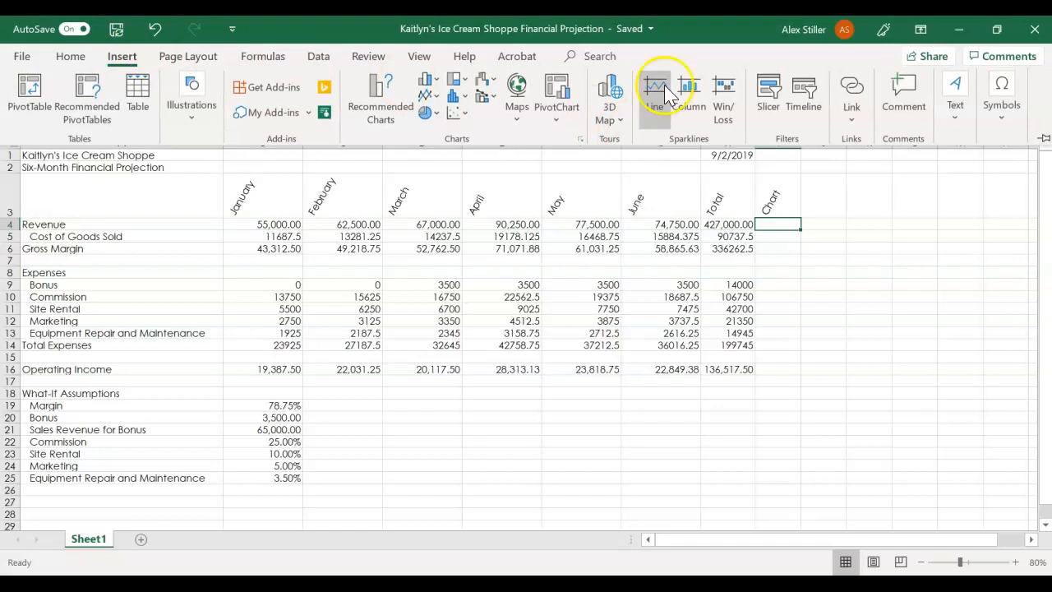
pyautogui.click(666, 88)
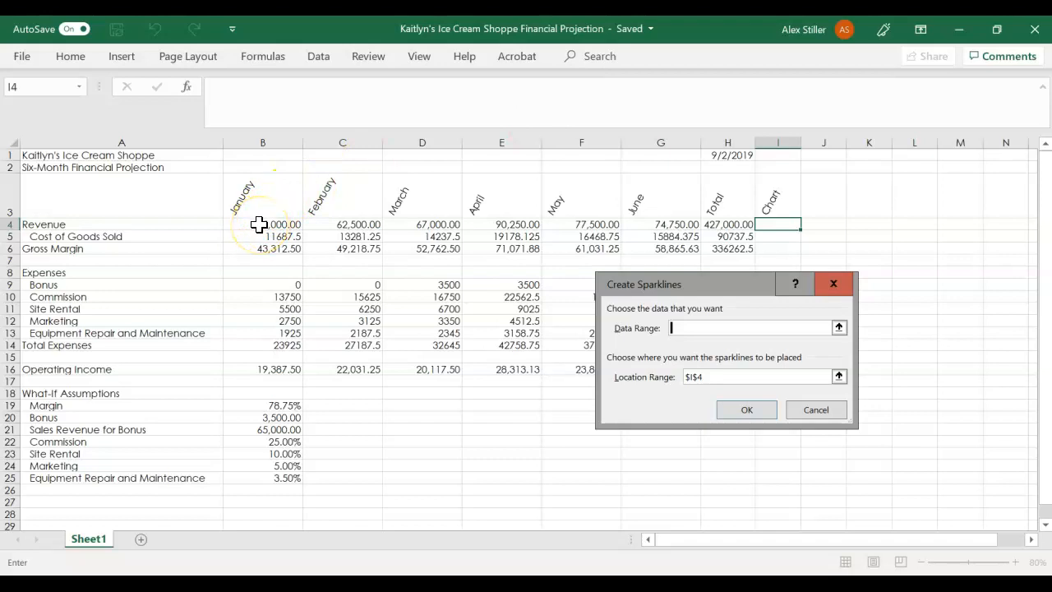
pyautogui.moveTo(259, 224); pyautogui.dragTo(507, 221)
pyautogui.moveTo(605, 220); pyautogui.dragTo(634, 219)
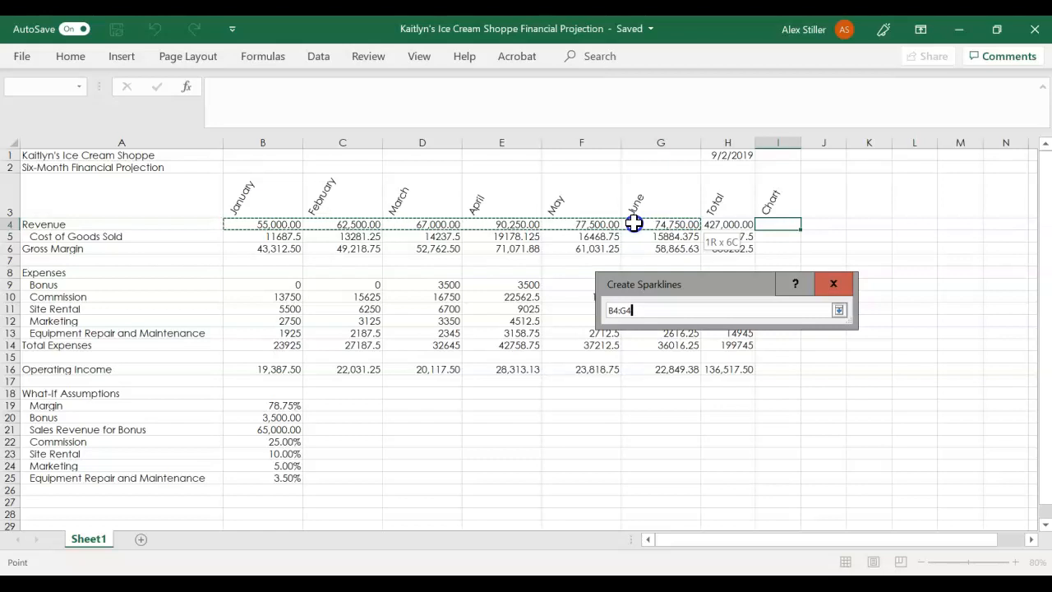
pyautogui.moveTo(633, 223); pyautogui.dragTo(633, 223)
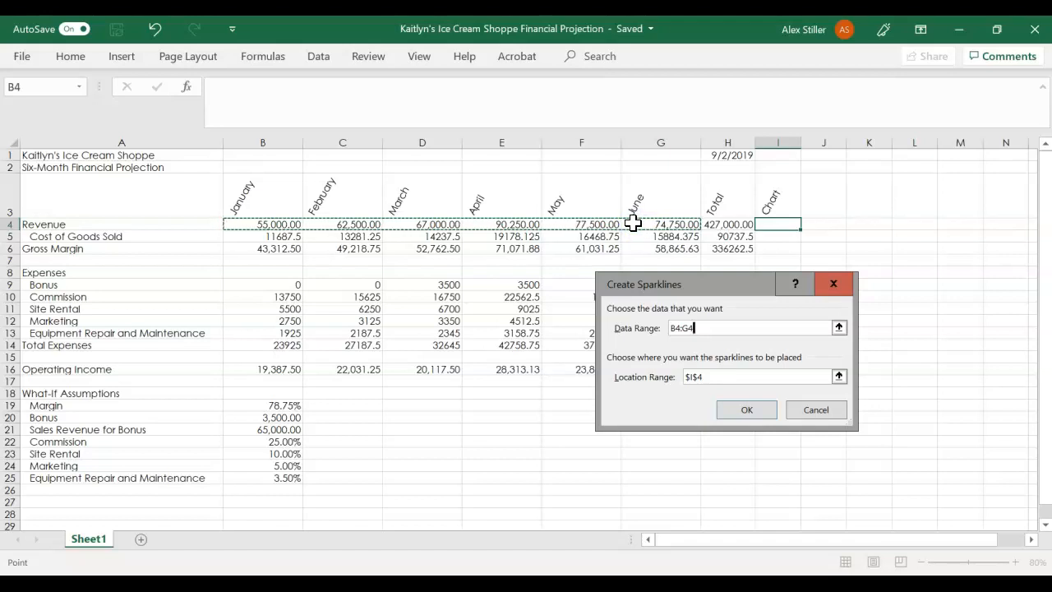
pyautogui.click(738, 415)
pyautogui.click(737, 417)
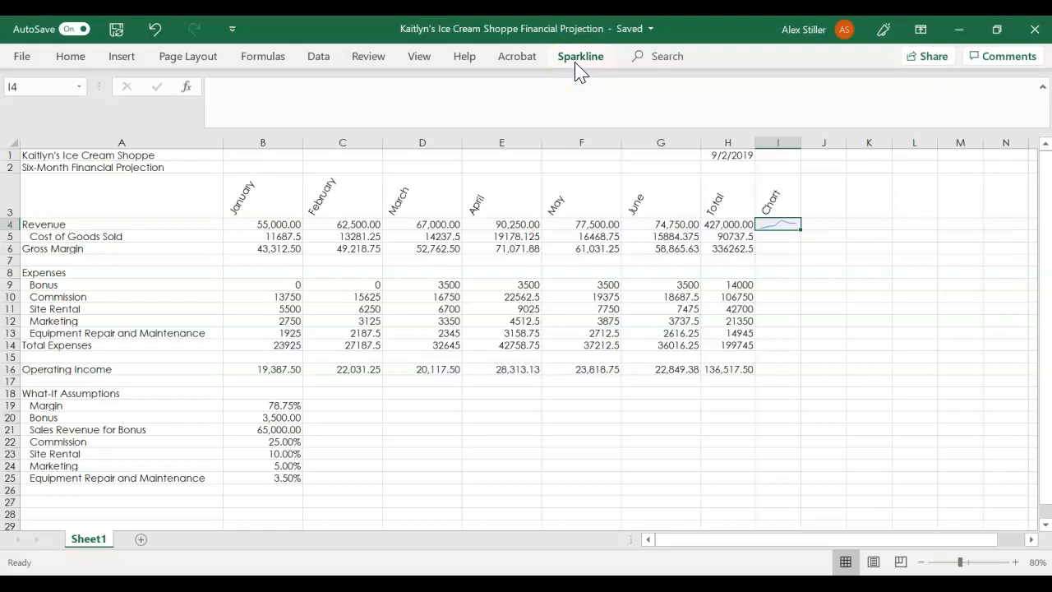
# Apply the fourth style in the second row of the sparkline style gallery, a green one, to the revenue sparkline in I4
pyautogui.click(768, 225)
pyautogui.click(796, 225)
pyautogui.click(583, 62)
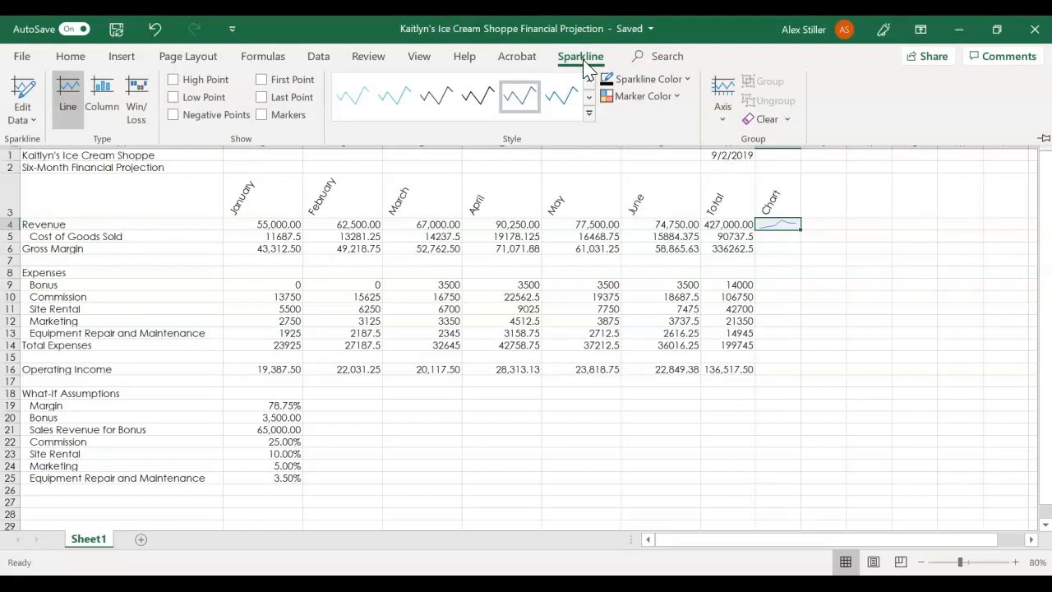
pyautogui.click(588, 113)
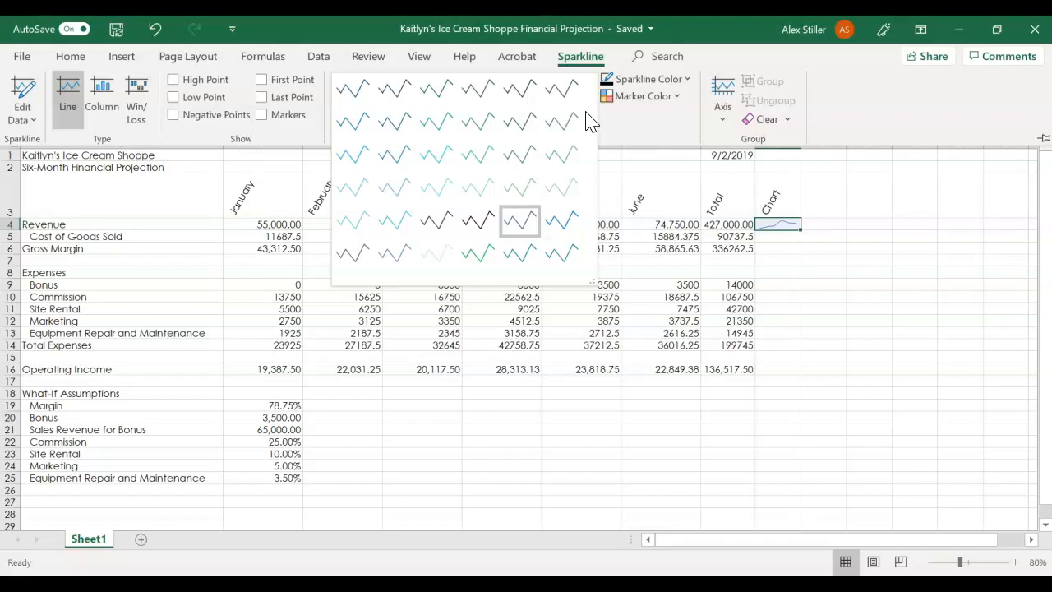
pyautogui.click(486, 130)
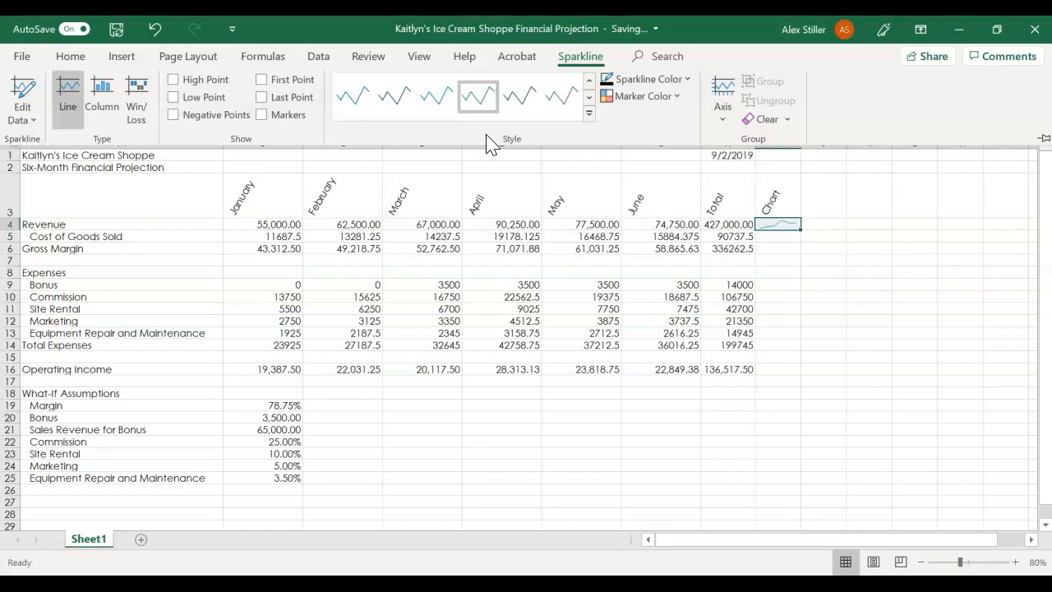
# Fill the sparkline from I4 down the Chart column to the Operating Income row, I16
pyautogui.click(802, 229)
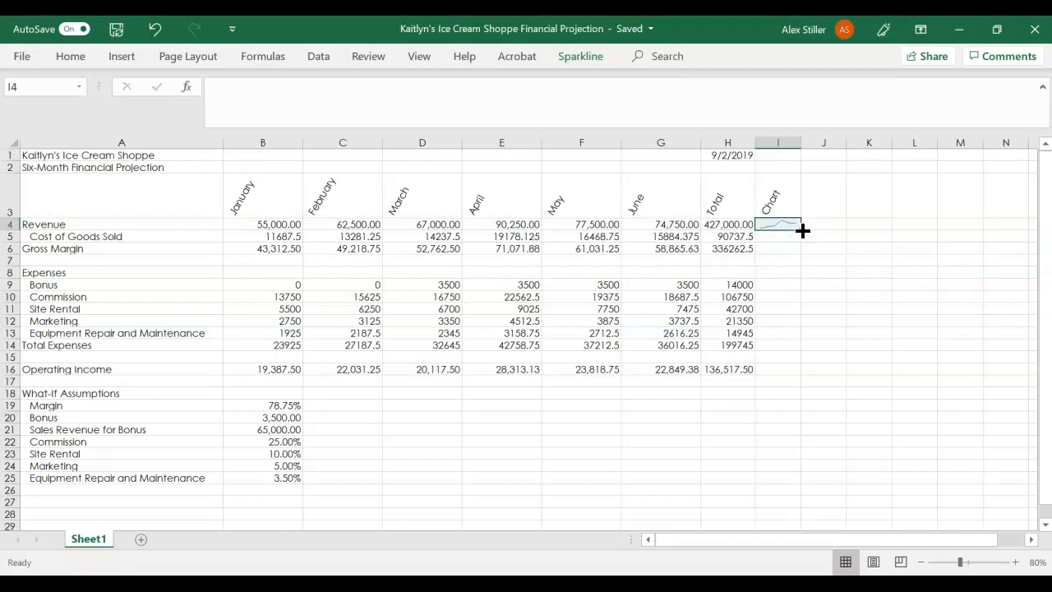
pyautogui.moveTo(802, 230); pyautogui.dragTo(784, 376)
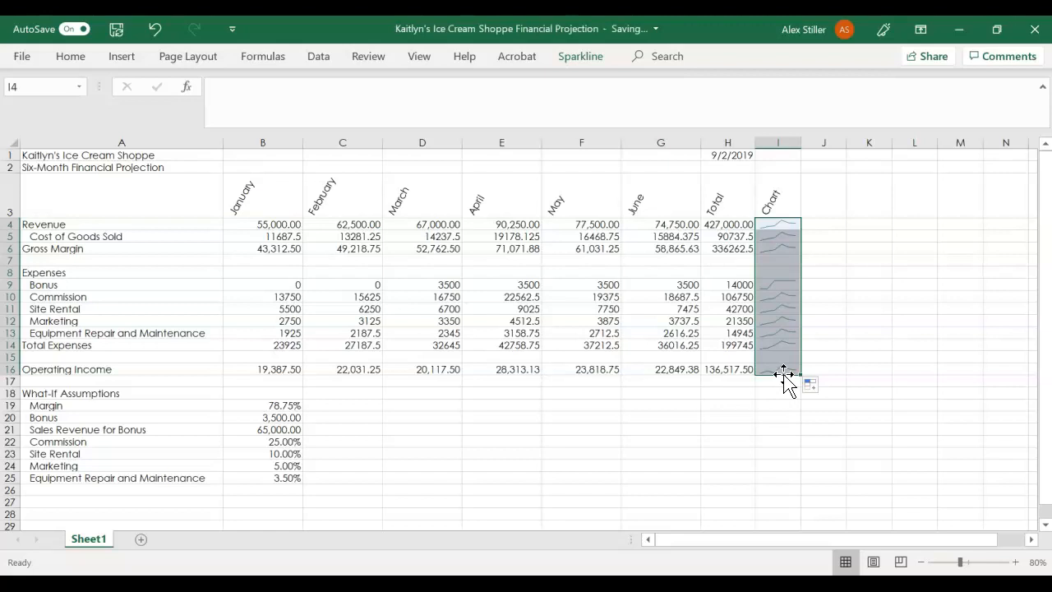
pyautogui.click(779, 394)
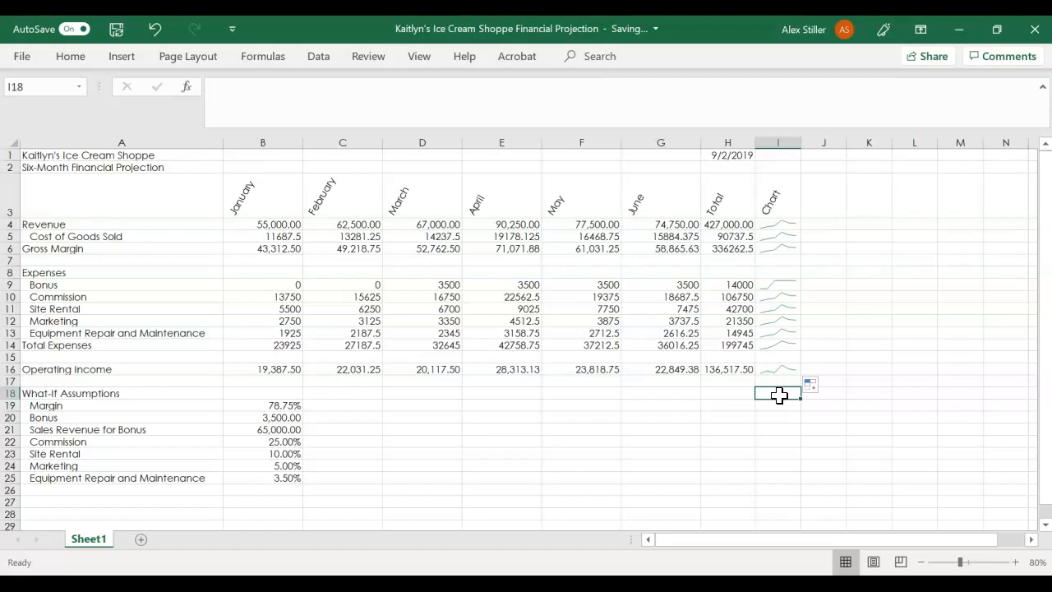
# Change all the sparklines in I4:I16 to the Column type
pyautogui.moveTo(773, 227); pyautogui.dragTo(773, 369)
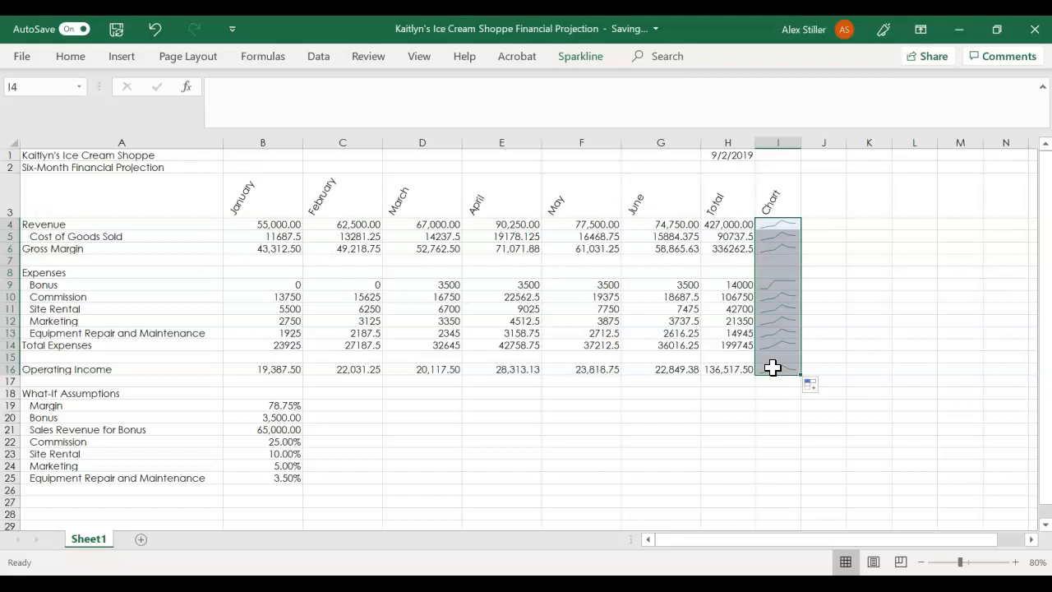
pyautogui.click(600, 59)
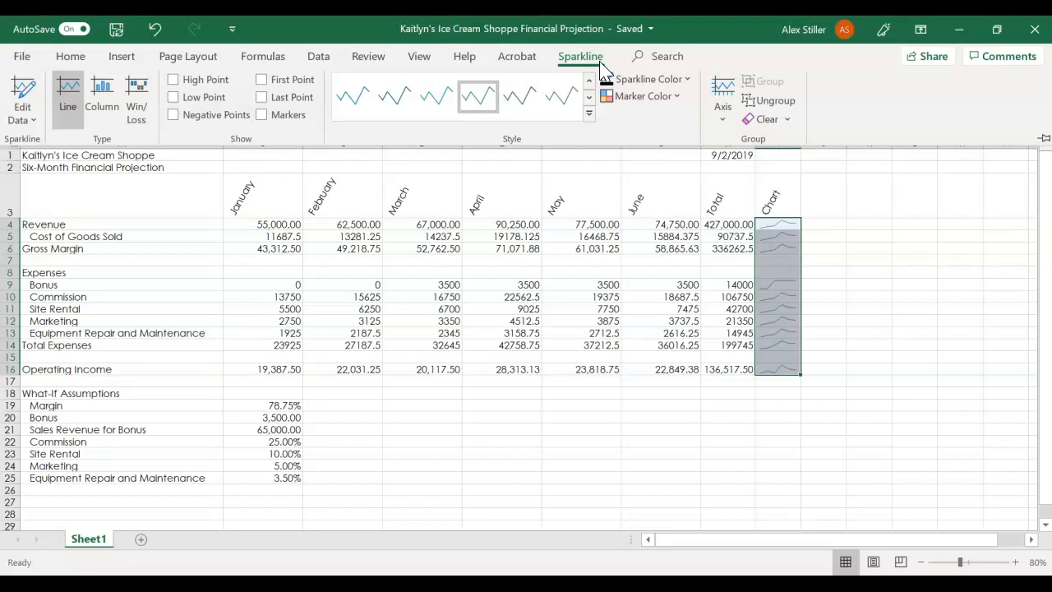
pyautogui.click(103, 102)
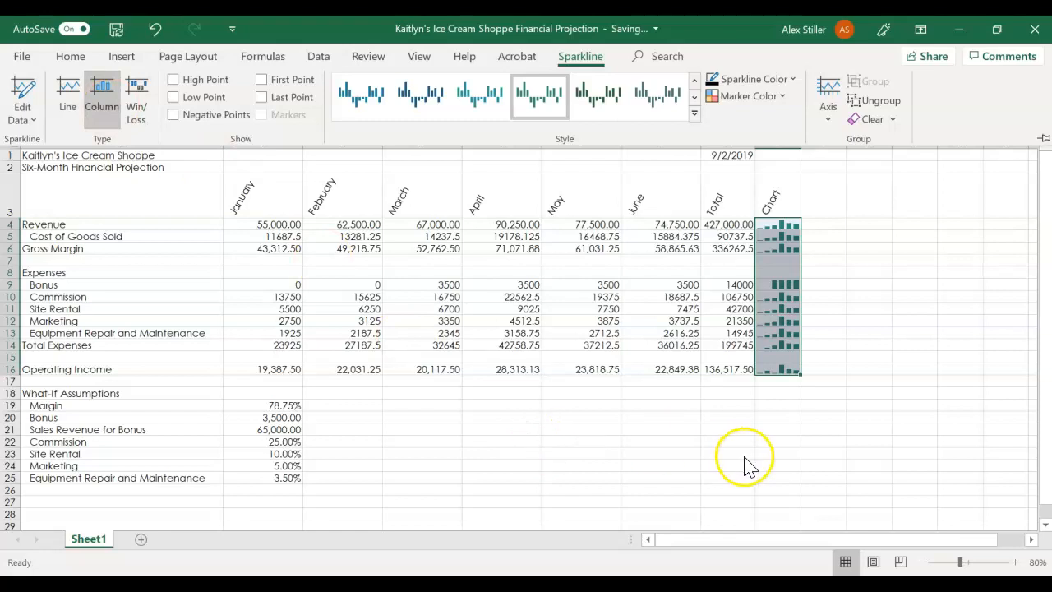
pyautogui.click(787, 401)
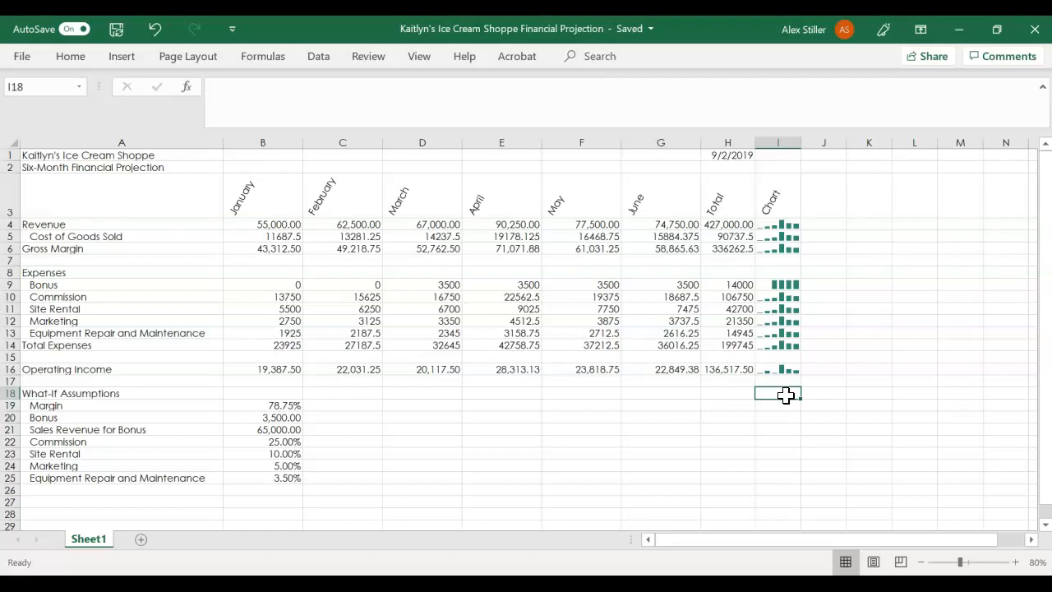
# Format B4:H4, B6:H6, B9:H9, B14:H14 and B16:H16 as Currency with the $ symbol and negative numbers in black parentheses
pyautogui.click(282, 227)
pyautogui.moveTo(282, 224); pyautogui.dragTo(723, 221)
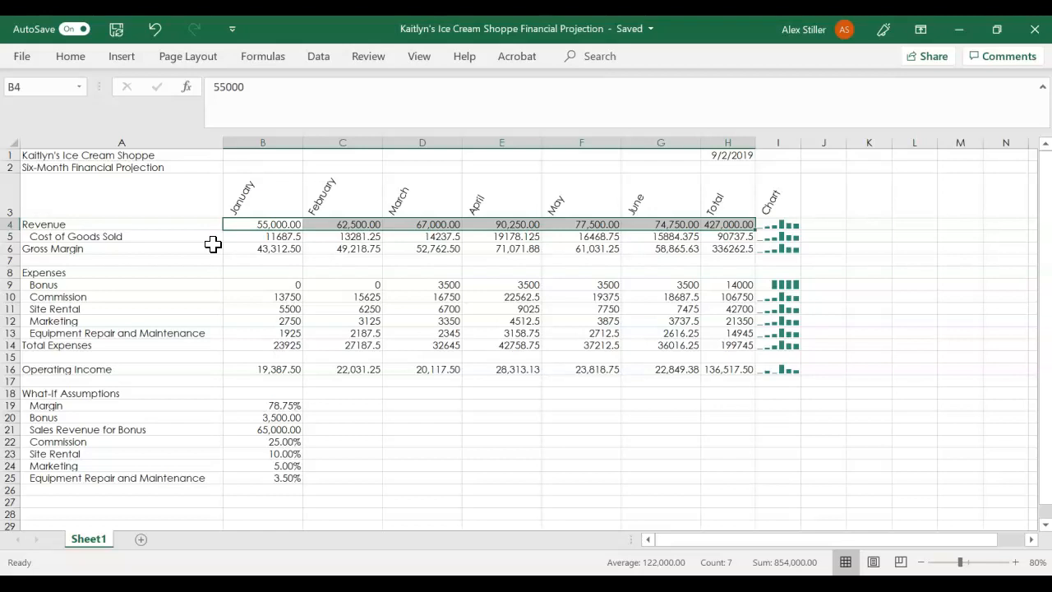
pyautogui.keyDown('ctrl'); pyautogui.click(256, 248); pyautogui.keyUp('ctrl')
pyautogui.moveTo(257, 248); pyautogui.dragTo(708, 248)
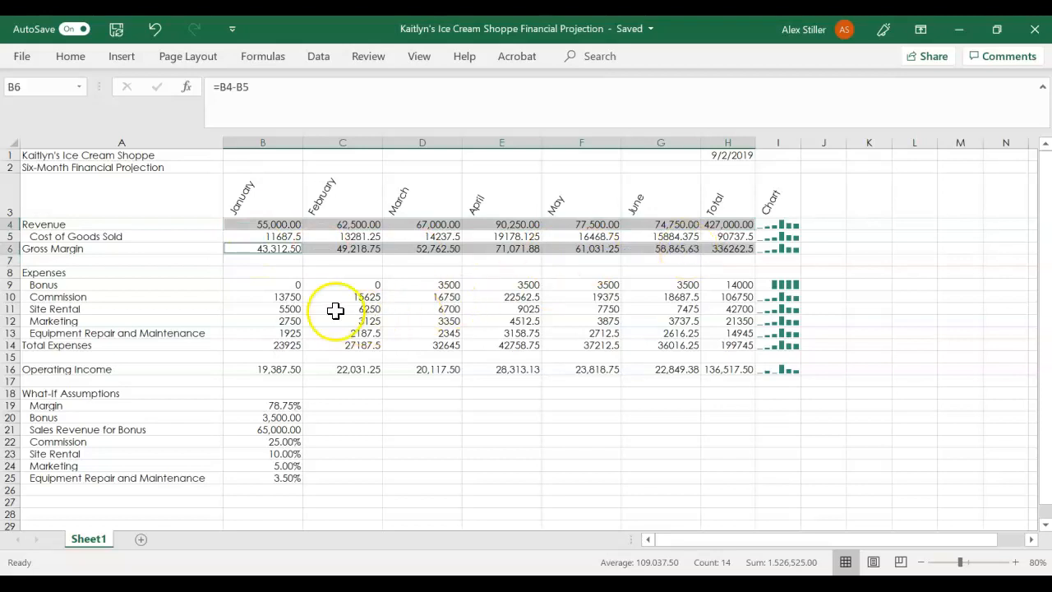
pyautogui.moveTo(274, 285); pyautogui.dragTo(706, 282)
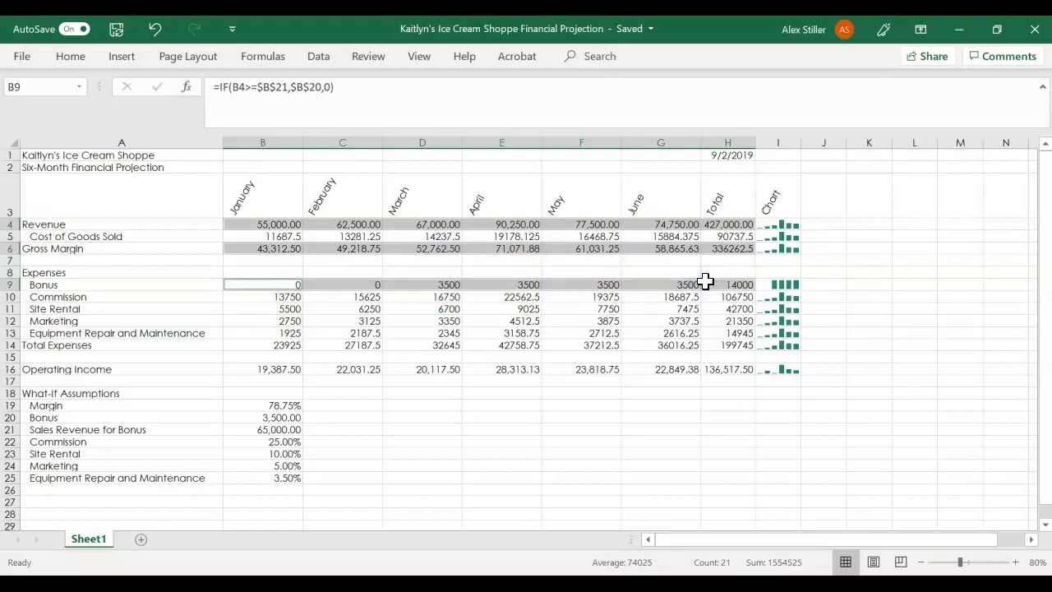
pyautogui.keyDown('ctrl'); pyautogui.click(274, 345); pyautogui.keyUp('ctrl')
pyautogui.moveTo(274, 346); pyautogui.dragTo(711, 342)
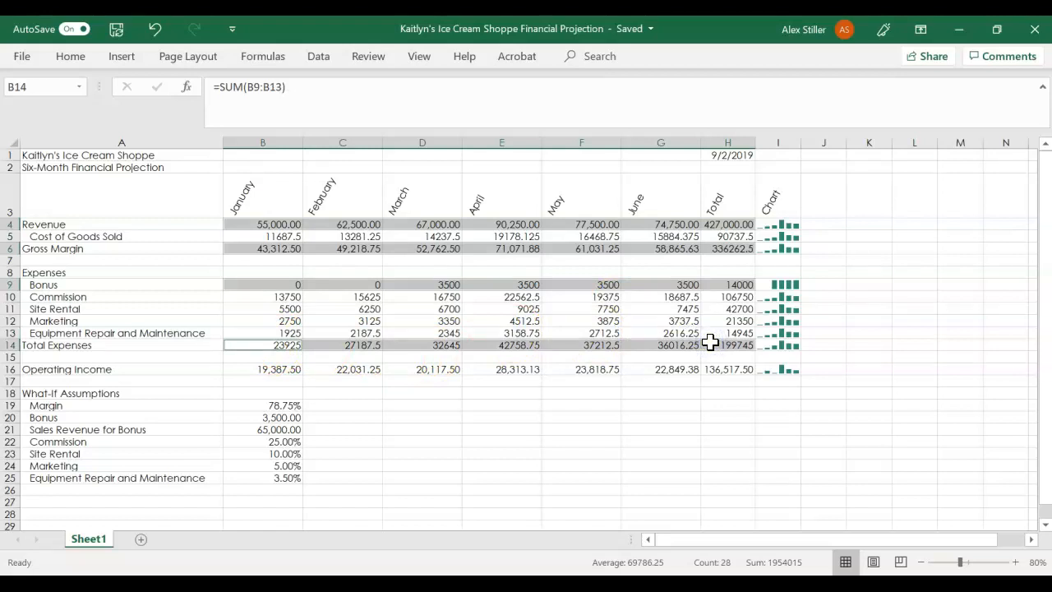
pyautogui.moveTo(282, 369); pyautogui.dragTo(731, 364)
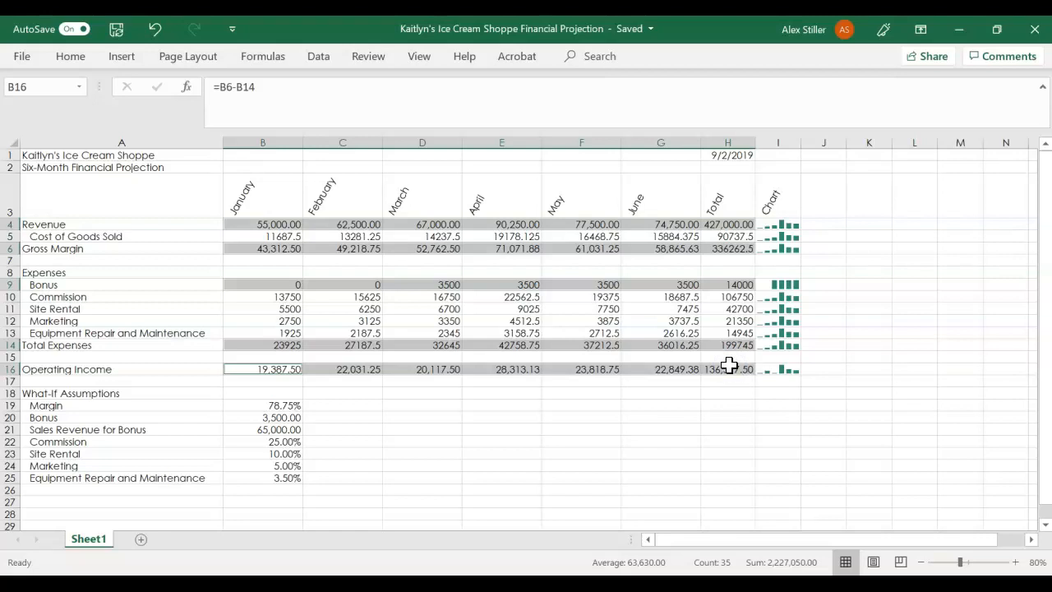
pyautogui.click(83, 58)
pyautogui.click(596, 138)
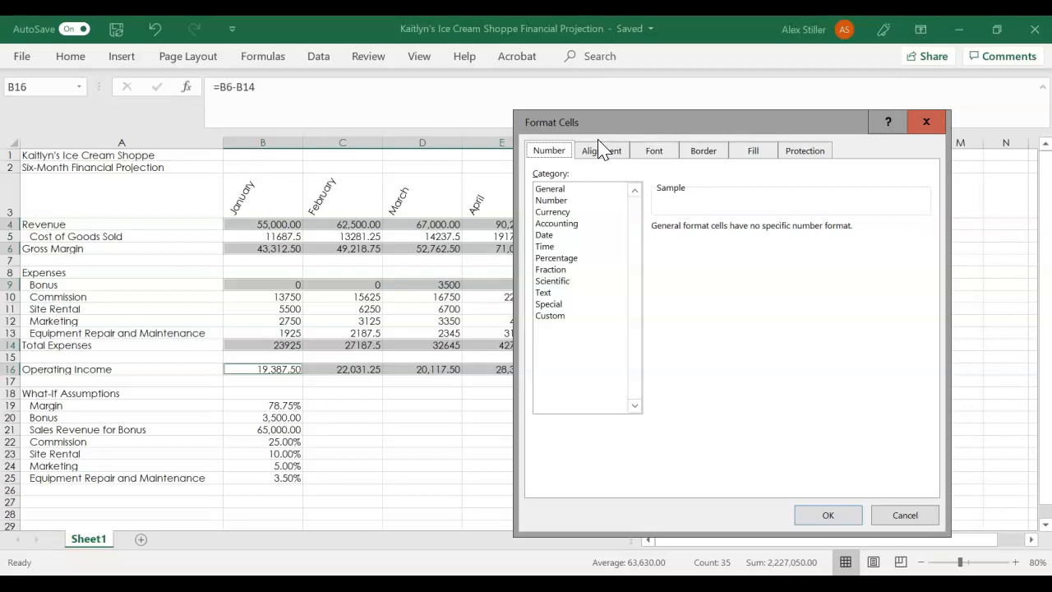
pyautogui.click(562, 213)
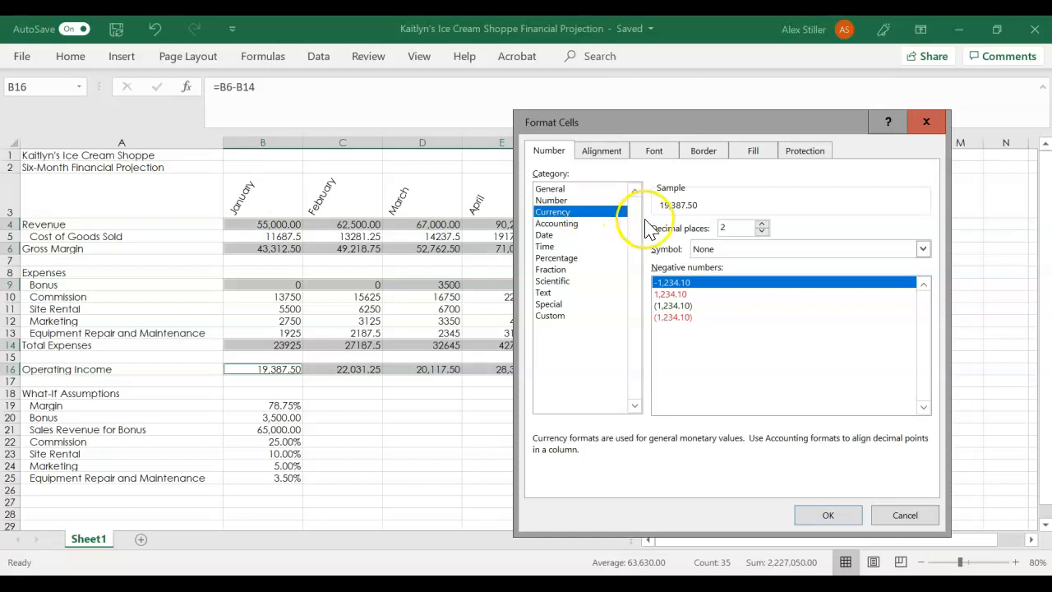
pyautogui.click(724, 248)
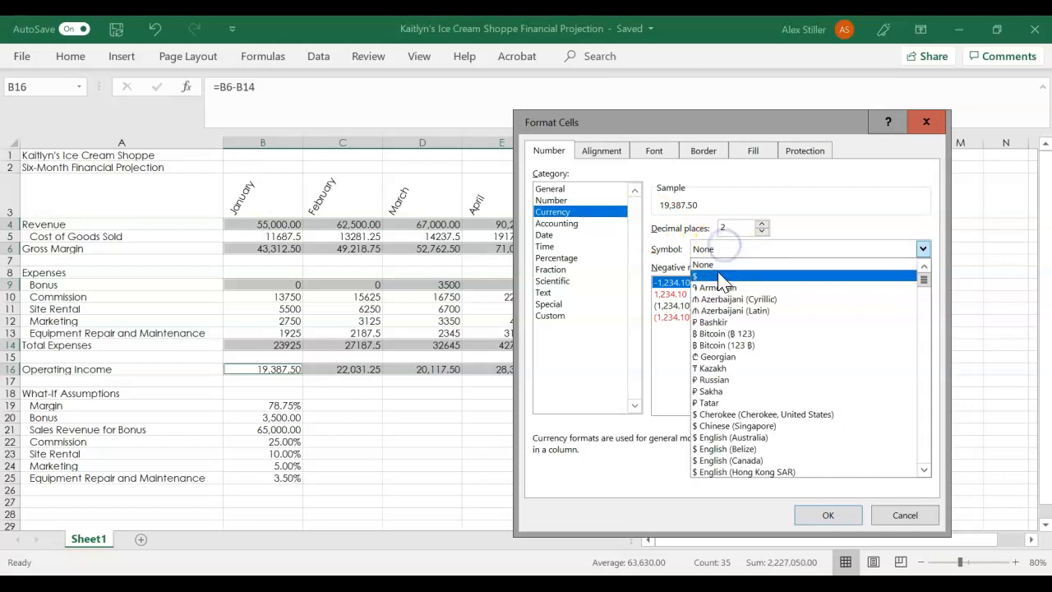
pyautogui.click(722, 276)
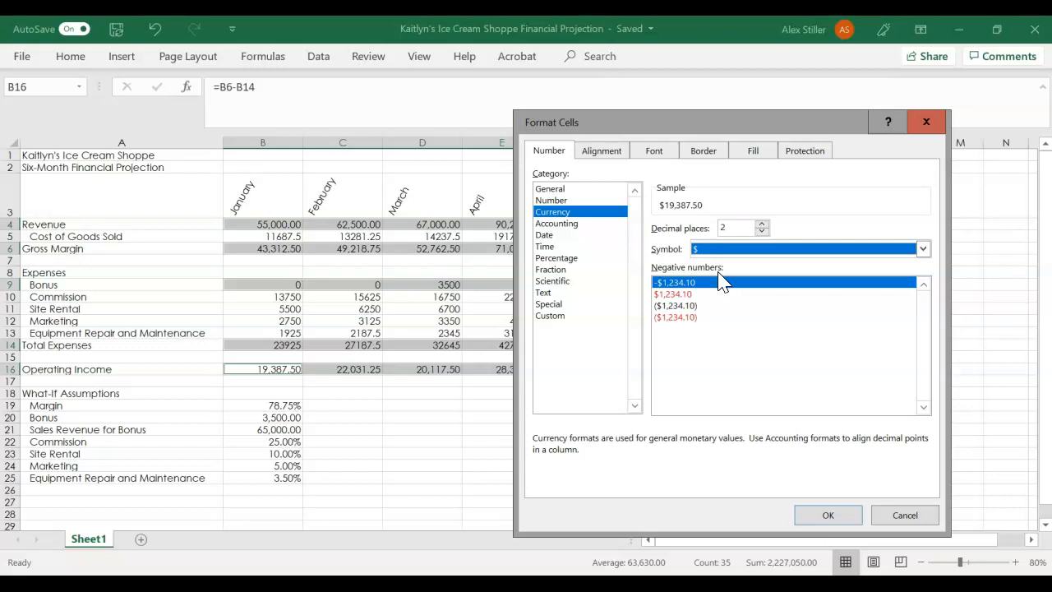
pyautogui.click(709, 304)
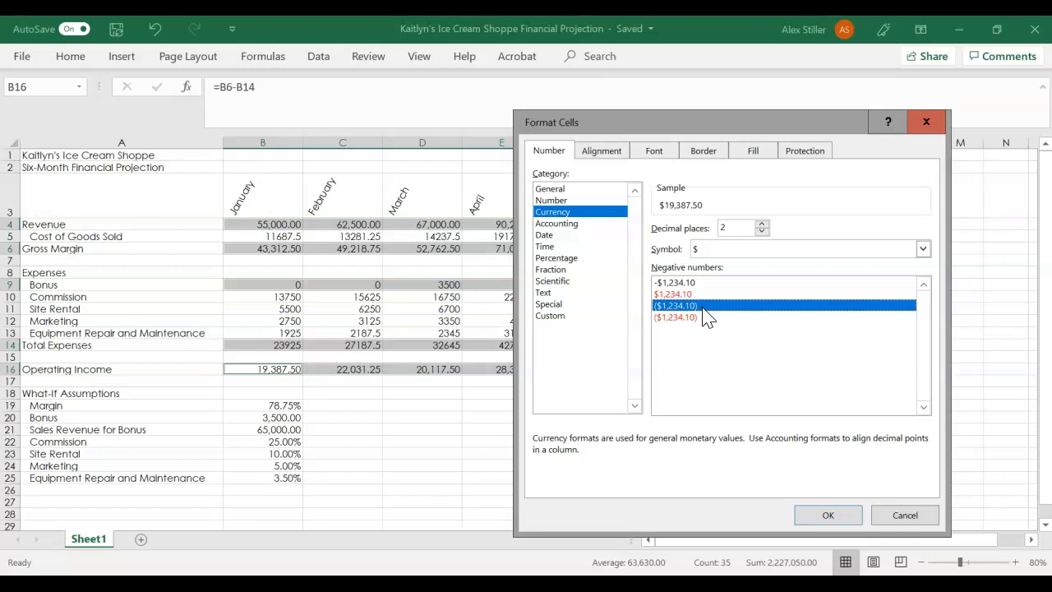
pyautogui.click(828, 516)
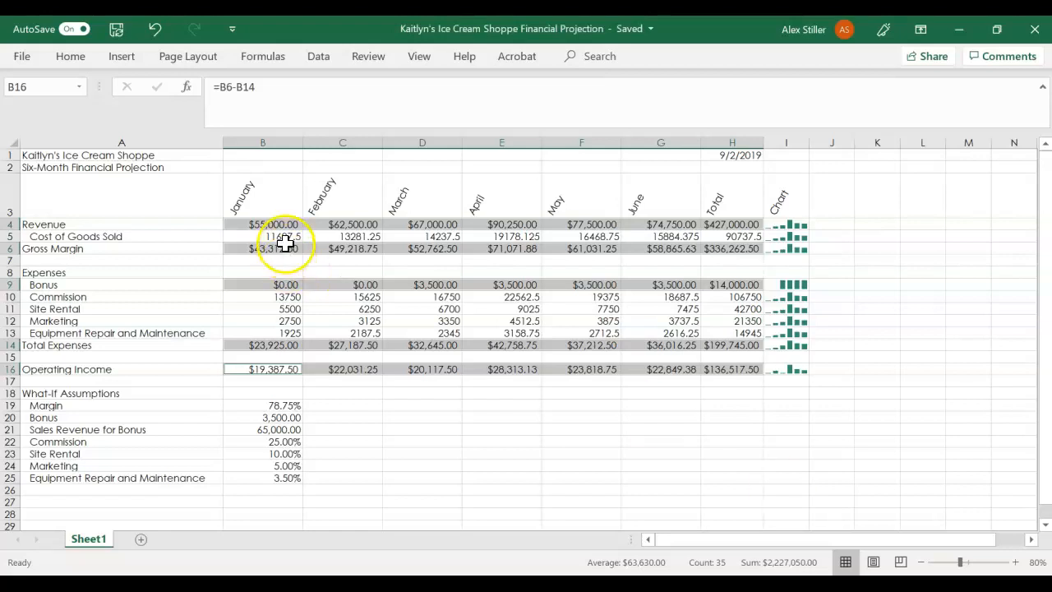
# Format B5:H5 and B10:H13 as Currency with the symbol set to None and negative numbers in black parentheses
pyautogui.moveTo(282, 238); pyautogui.dragTo(730, 238)
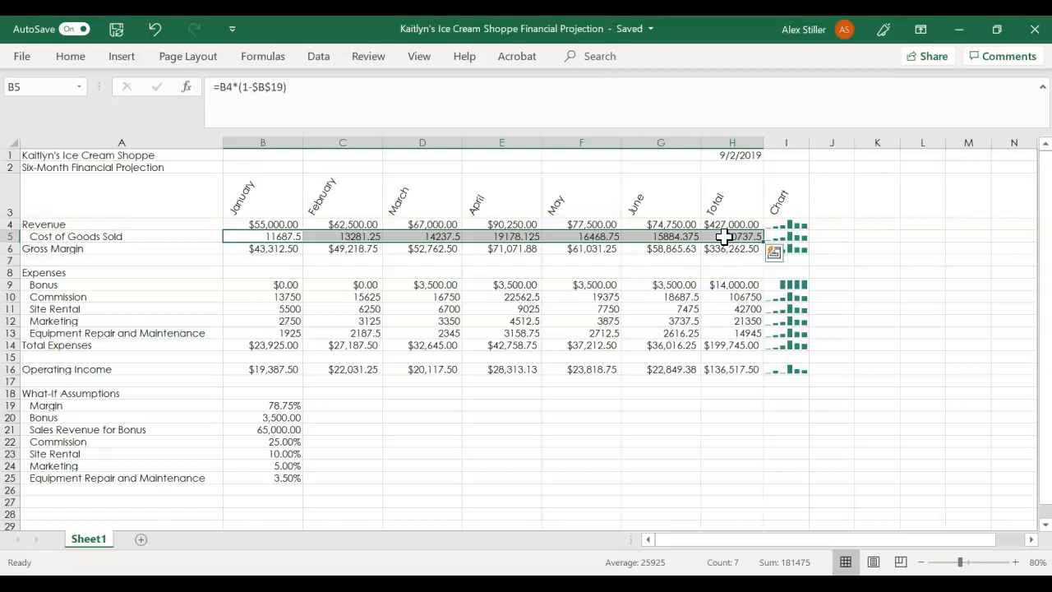
pyautogui.keyDown('ctrl'); pyautogui.click(263, 298); pyautogui.keyUp('ctrl')
pyautogui.moveTo(263, 298); pyautogui.dragTo(715, 329)
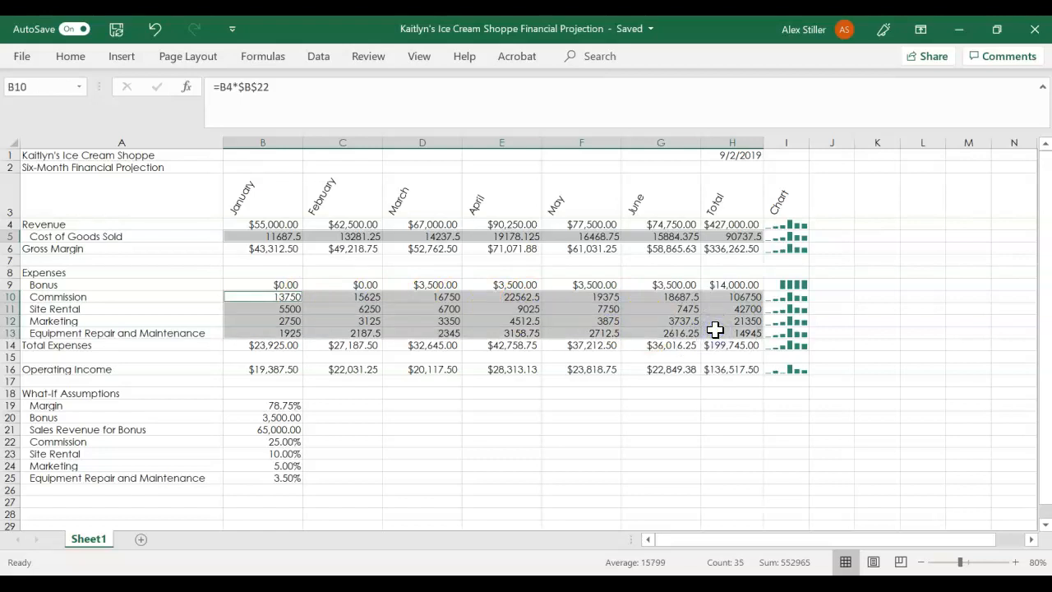
pyautogui.click(73, 56)
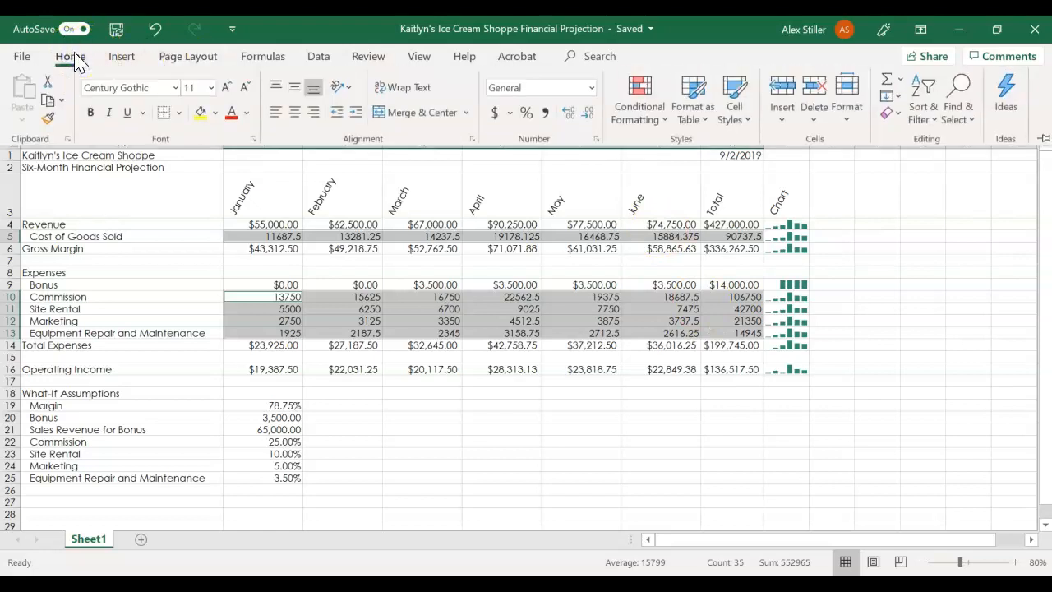
pyautogui.click(597, 140)
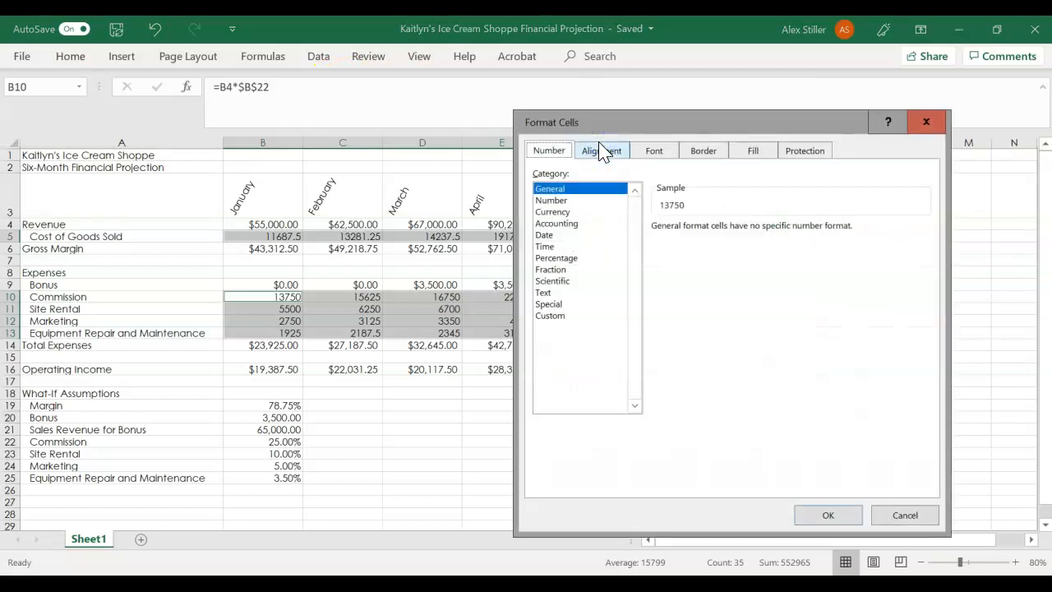
pyautogui.click(551, 213)
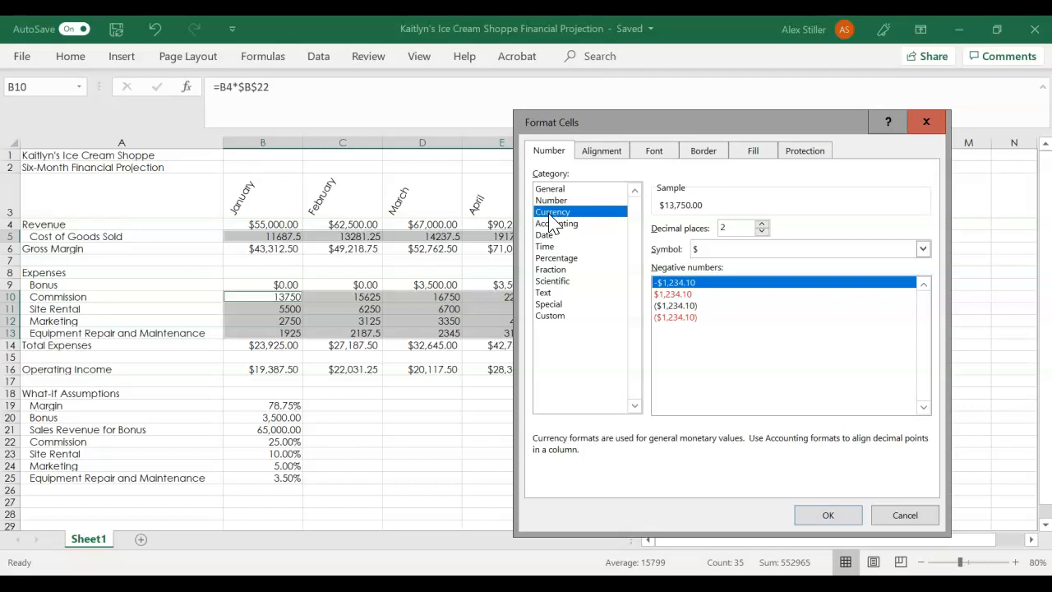
pyautogui.click(922, 248)
pyautogui.click(890, 264)
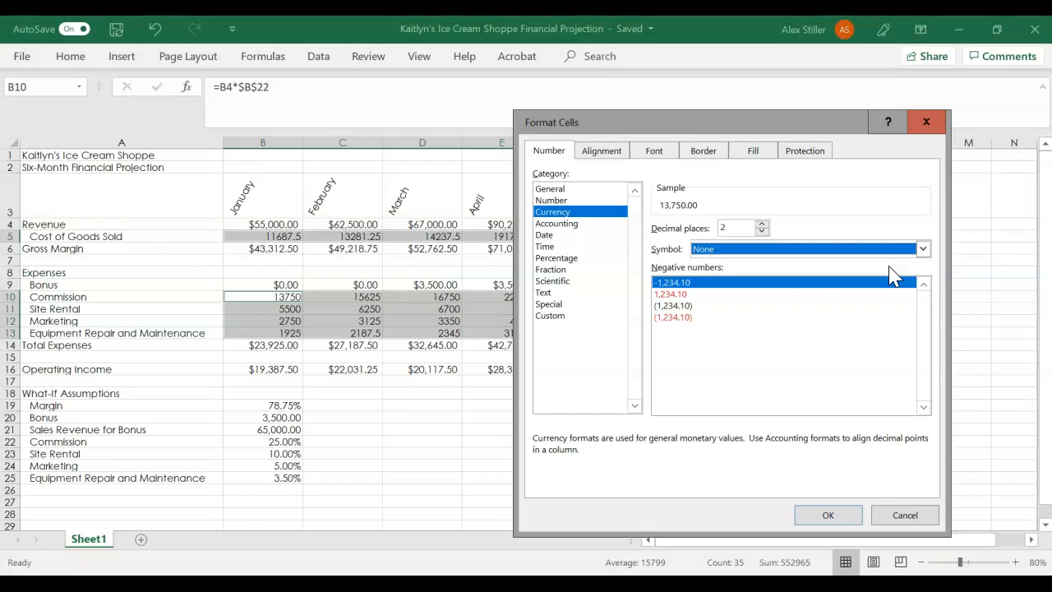
pyautogui.click(761, 307)
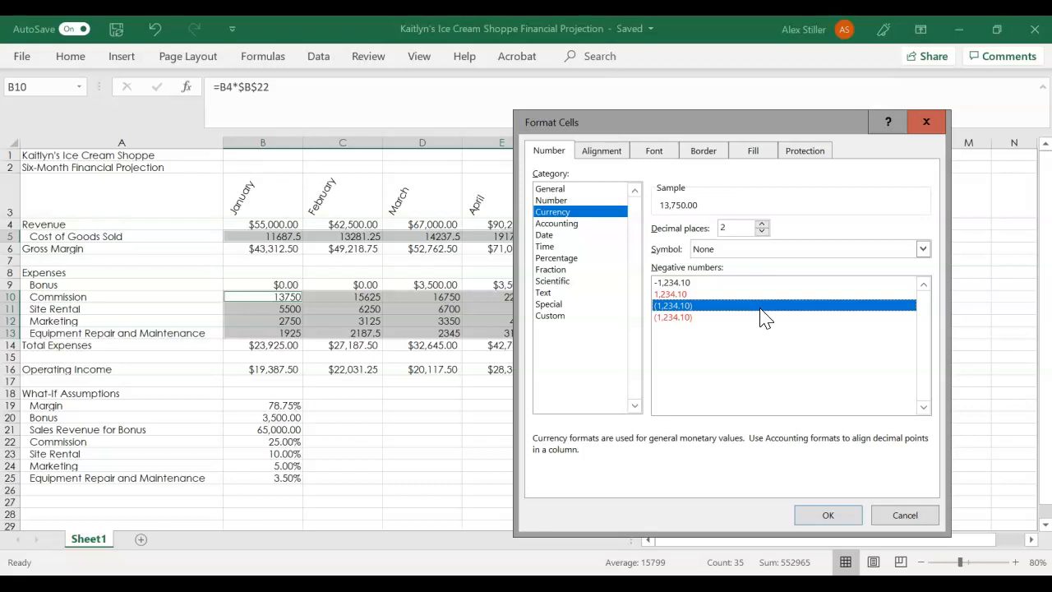
pyautogui.click(806, 518)
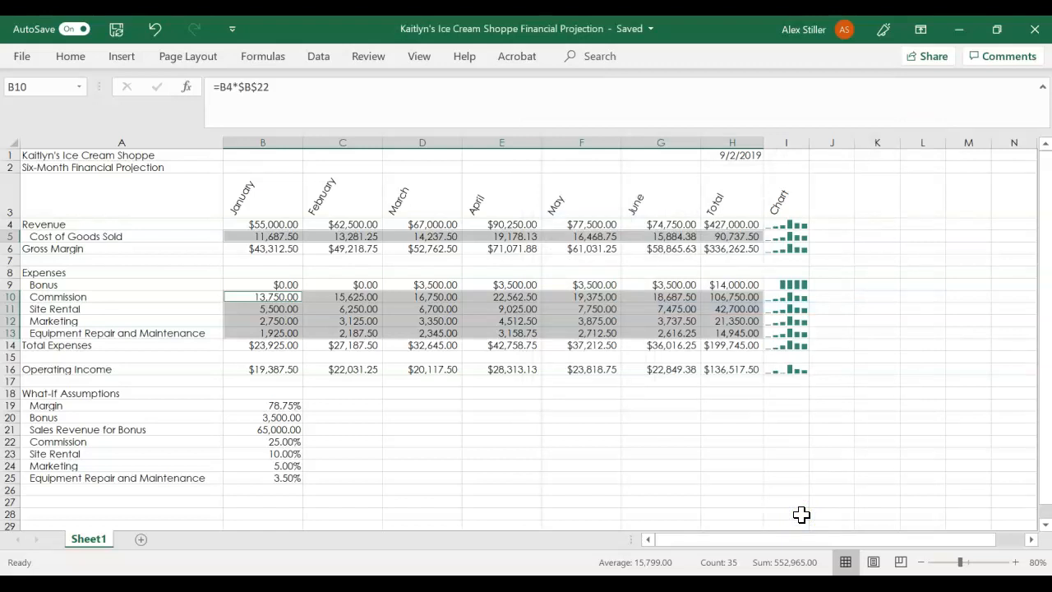
pyautogui.click(802, 515)
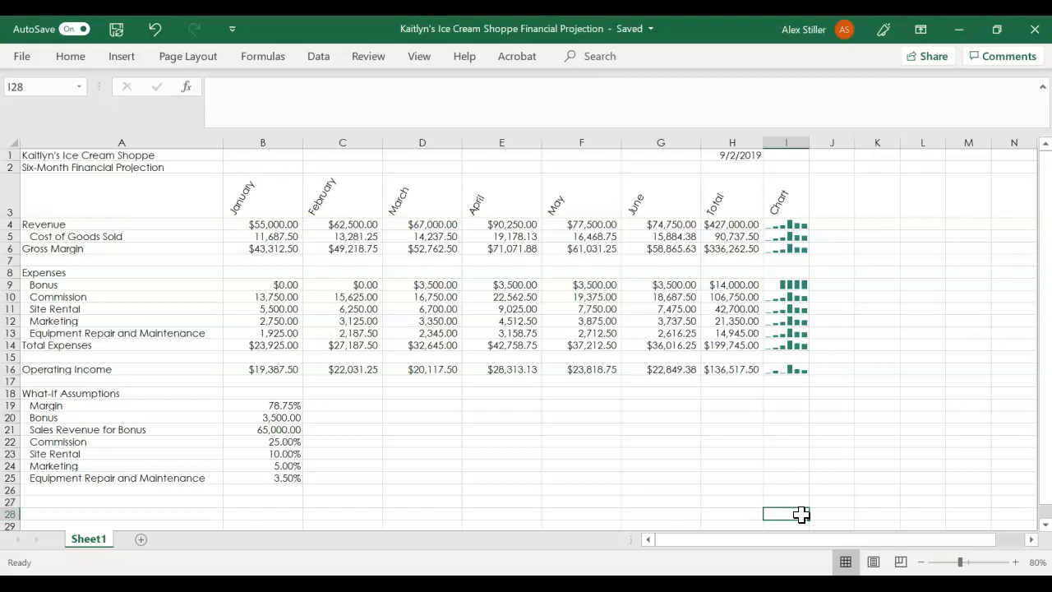
# Examine the April cells in rows 4 to 16, comparing the rows formatted with a dollar sign to those without
pyautogui.click(527, 225)
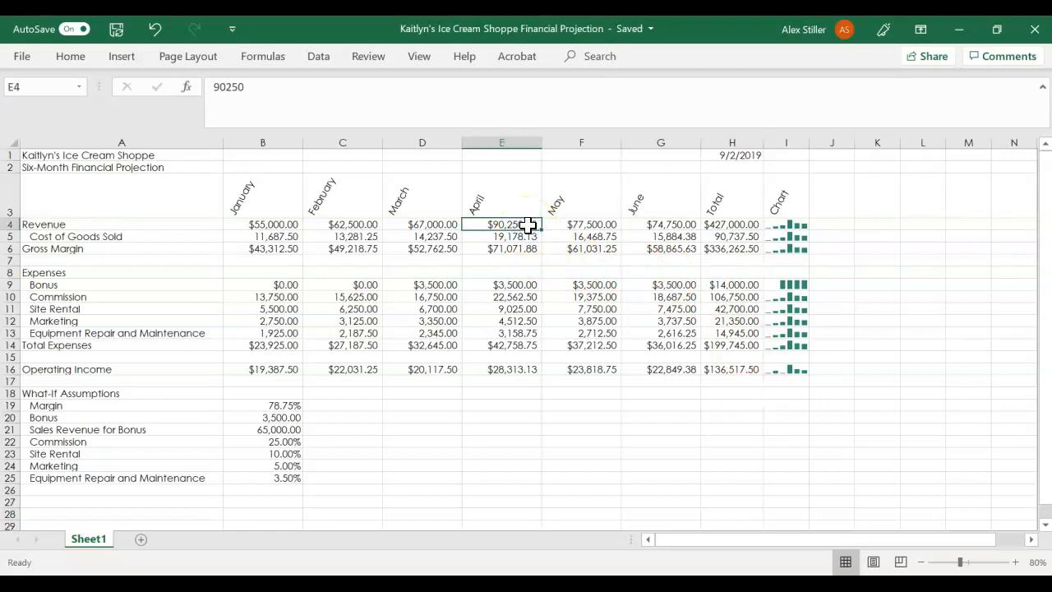
pyautogui.click(520, 246)
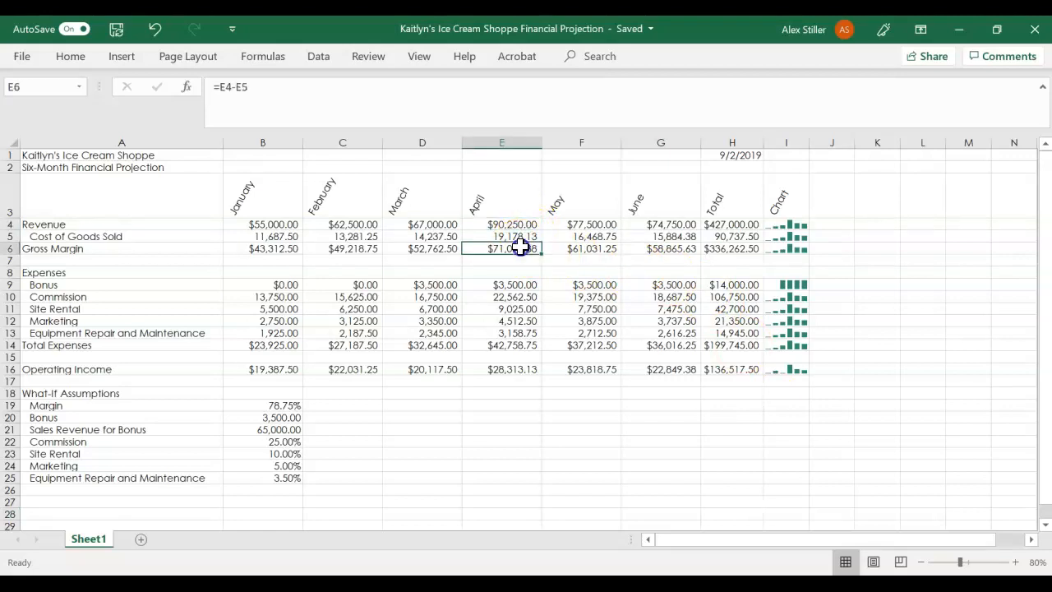
pyautogui.click(519, 288)
pyautogui.click(503, 356)
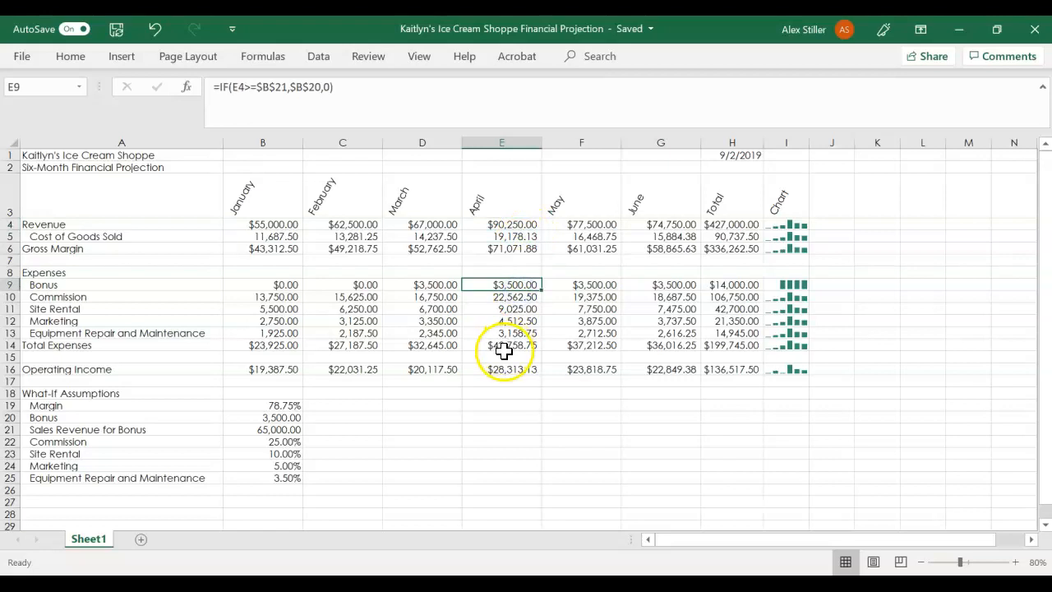
pyautogui.click(510, 345)
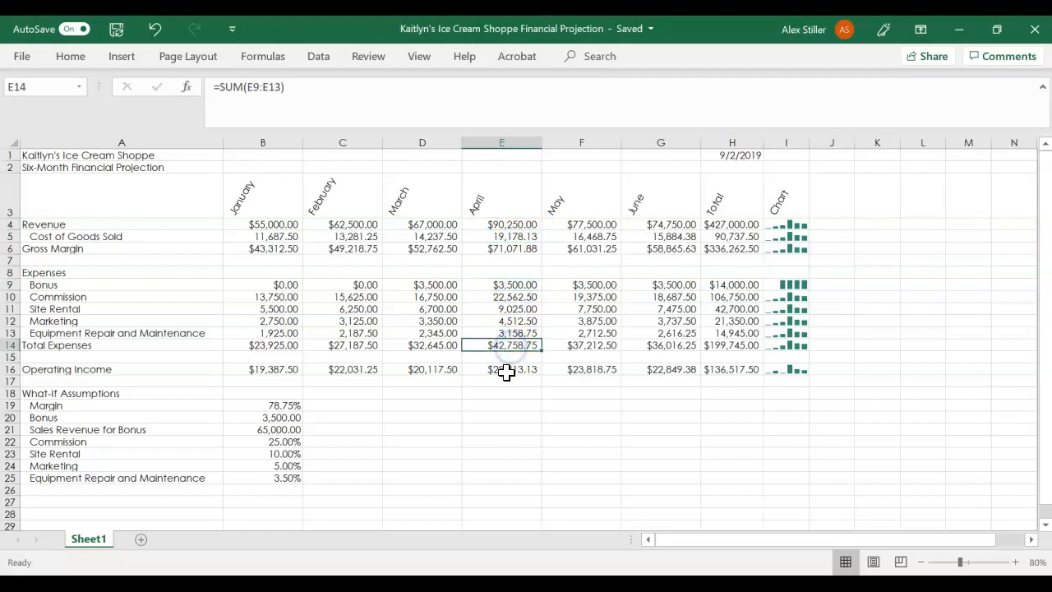
pyautogui.click(506, 369)
pyautogui.click(515, 345)
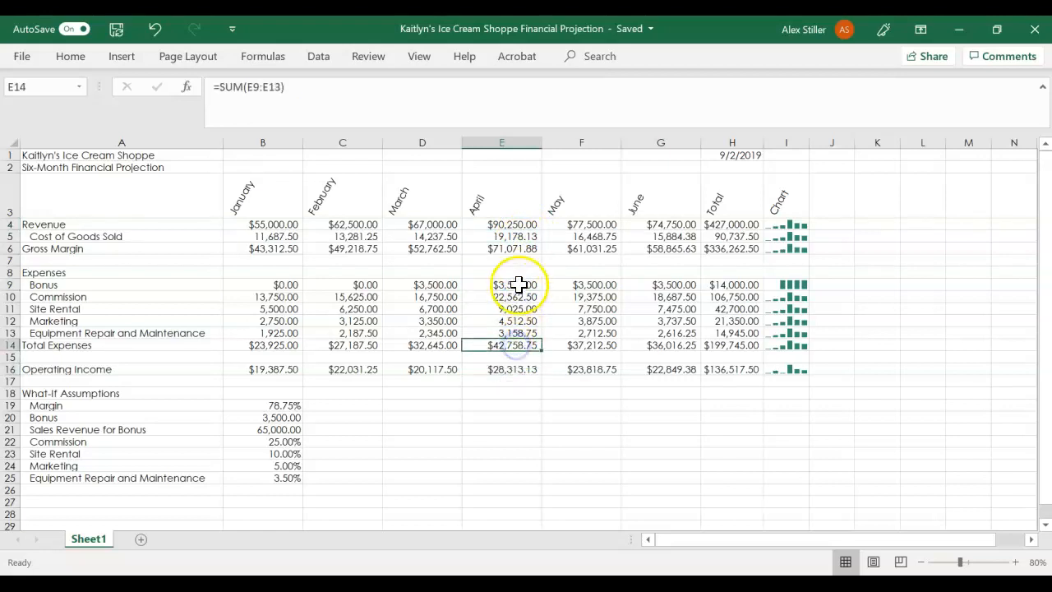
pyautogui.click(519, 285)
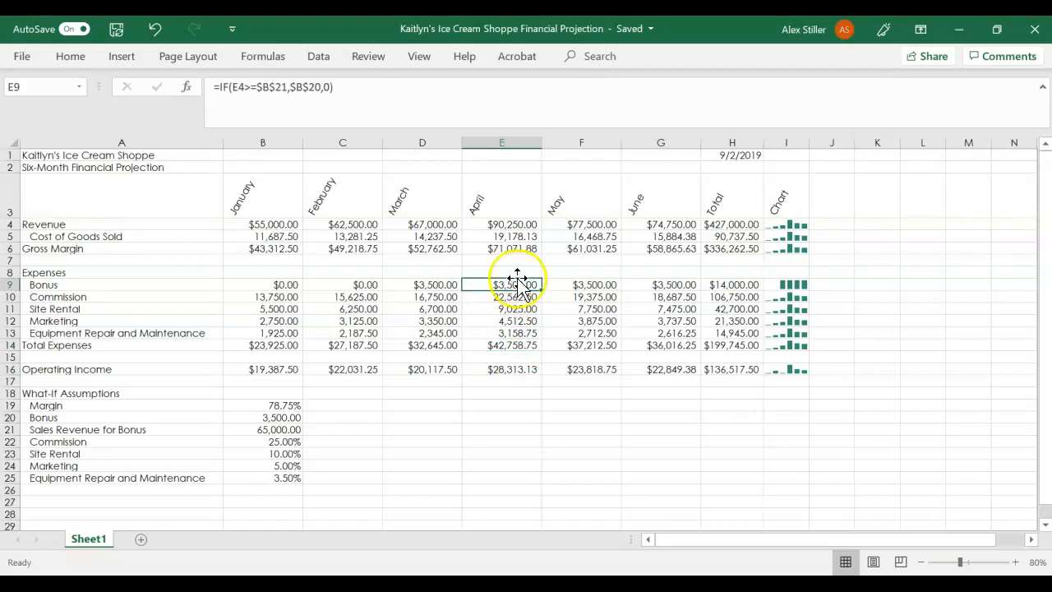
pyautogui.click(510, 237)
pyautogui.click(503, 308)
pyautogui.click(507, 321)
pyautogui.click(503, 333)
pyautogui.click(518, 237)
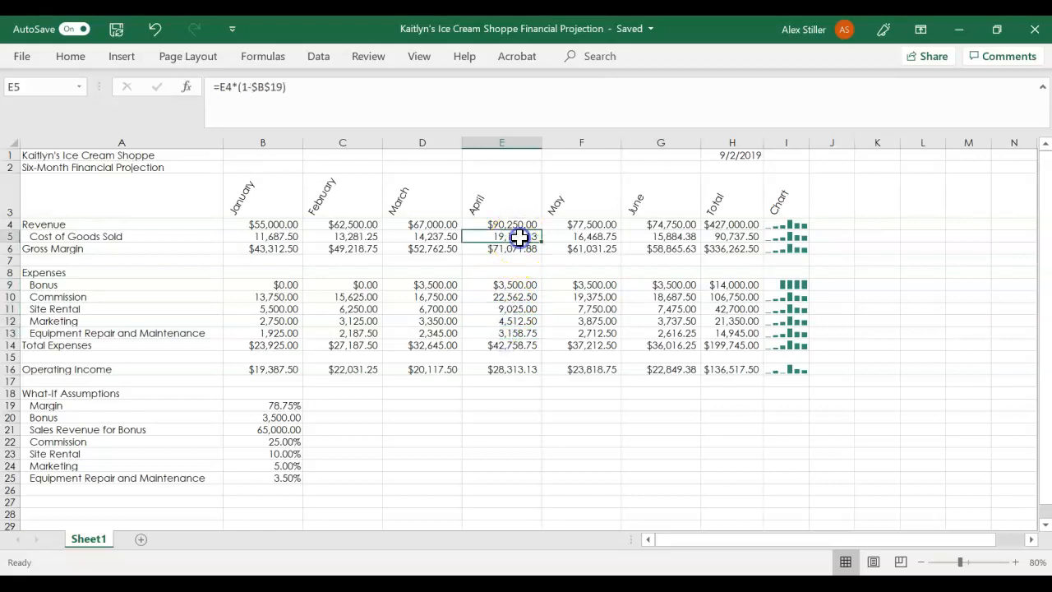
pyautogui.click(510, 322)
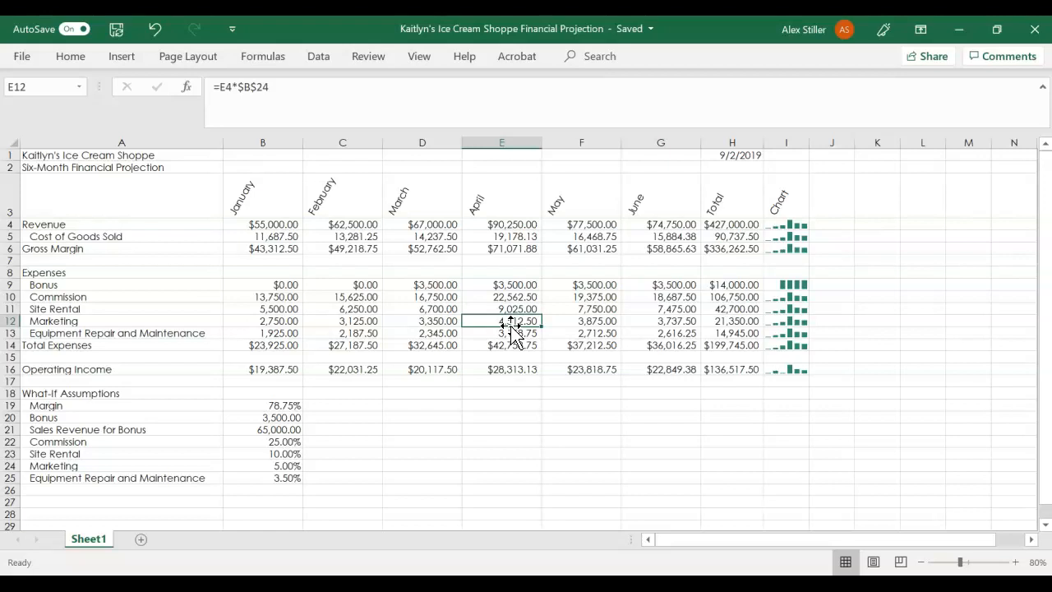
# Make all the text in column A bold
pyautogui.press('Home')
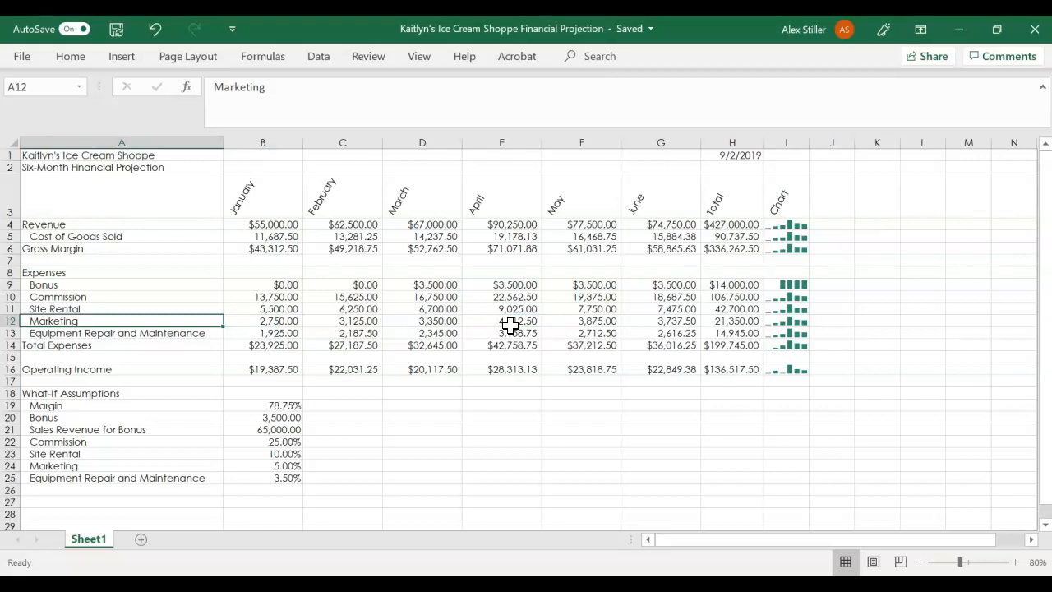
pyautogui.hotkey('ctrl', 'Home')
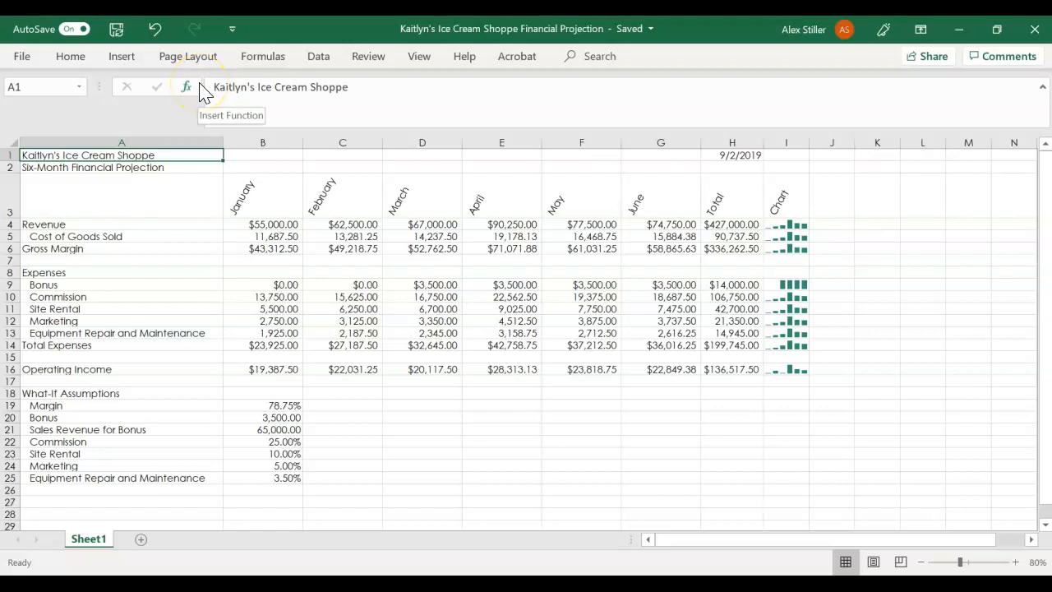
pyautogui.click(125, 143)
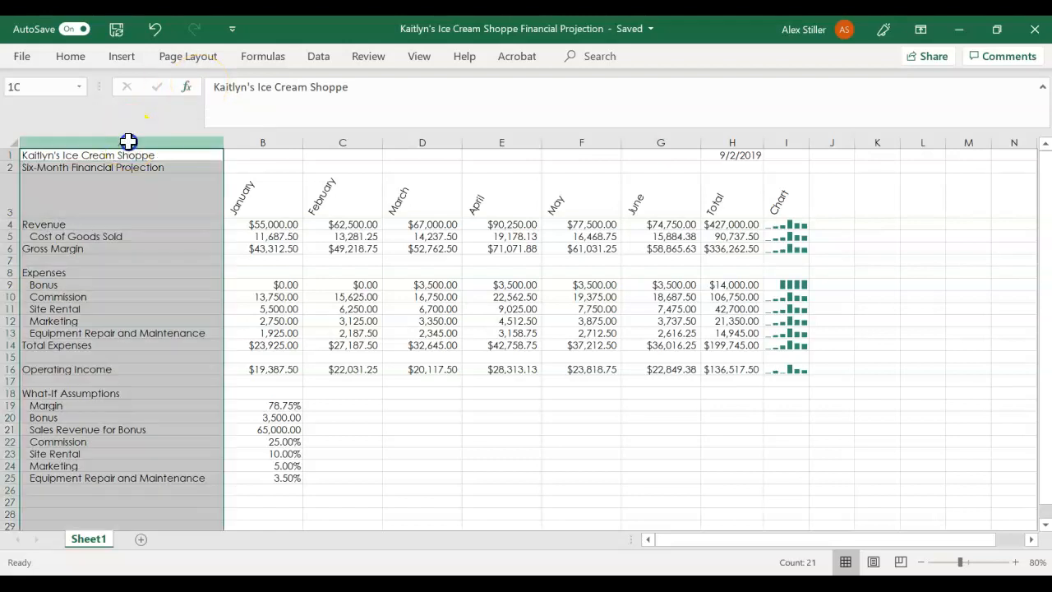
pyautogui.click(68, 56)
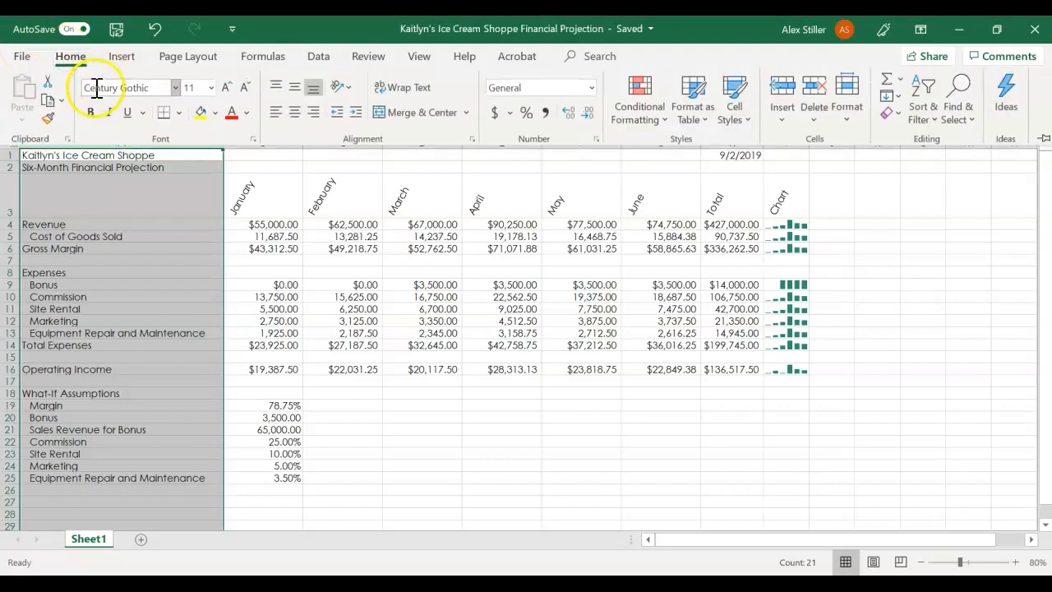
pyautogui.click(89, 114)
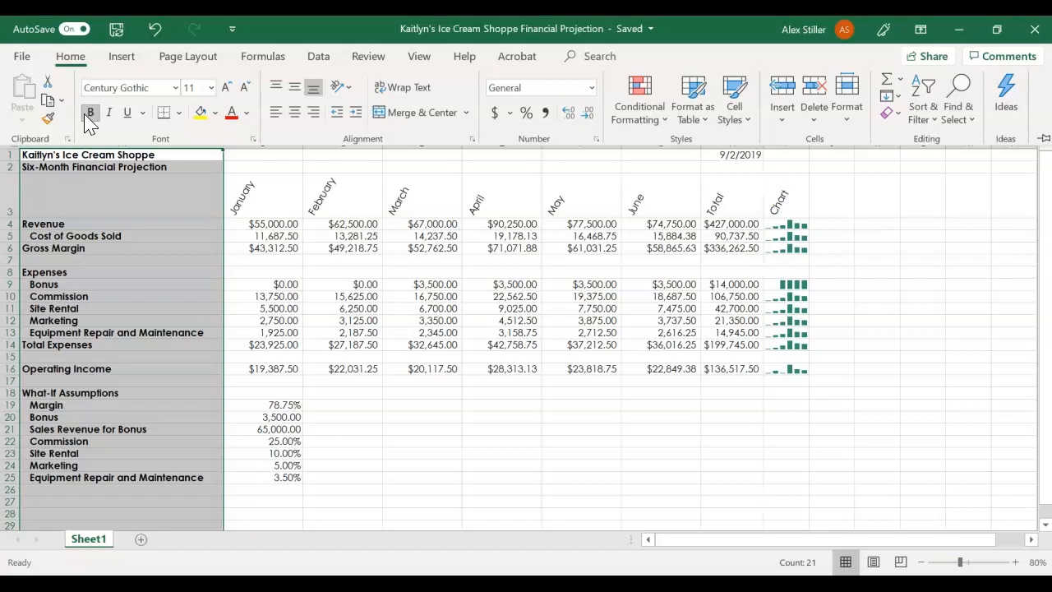
# Set the font size of the shop name title in A1 to 28
pyautogui.click(83, 157)
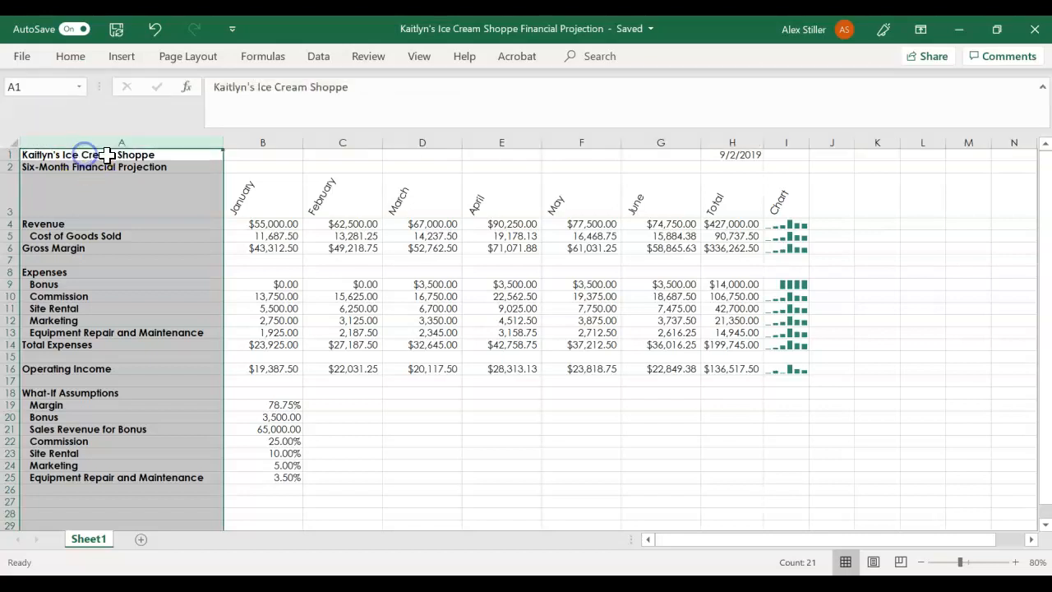
pyautogui.click(107, 154)
pyautogui.click(70, 56)
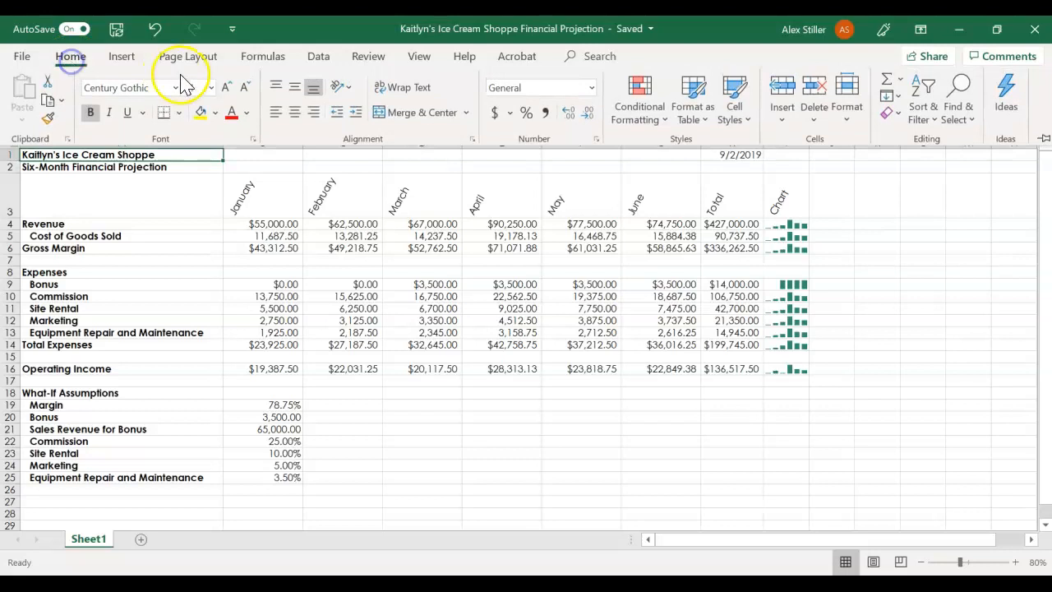
pyautogui.click(212, 88)
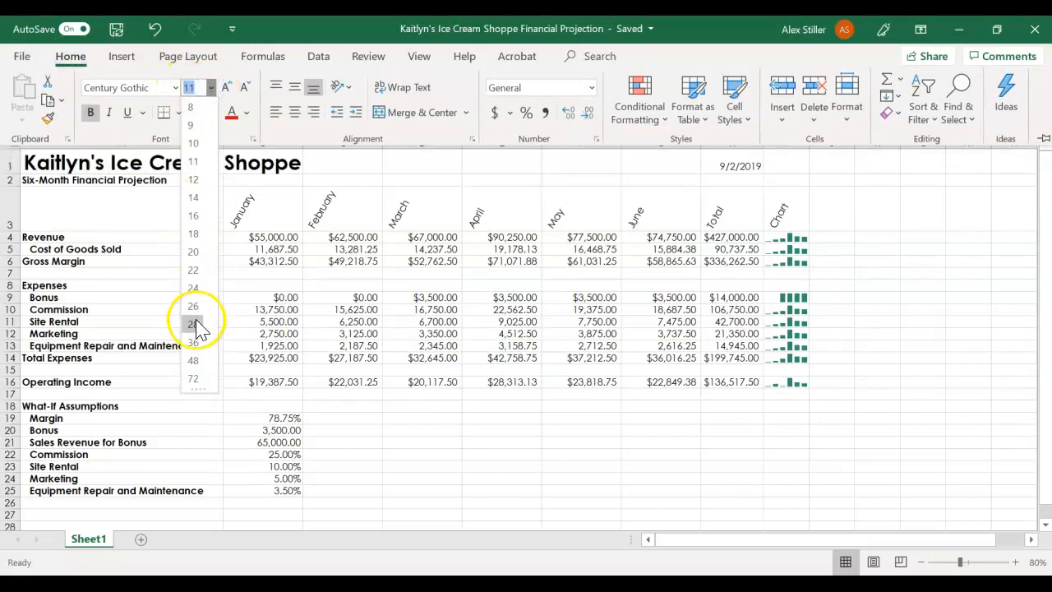
pyautogui.click(197, 324)
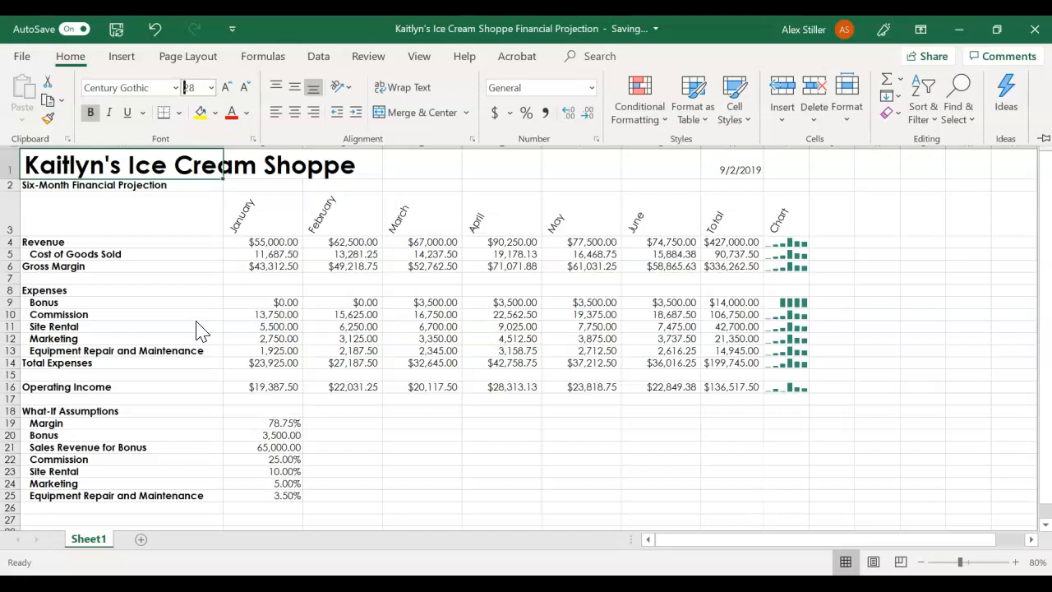
# Set the font size of the Six-Month Financial Projection subtitle in A2 to 16
pyautogui.click(165, 187)
pyautogui.click(169, 184)
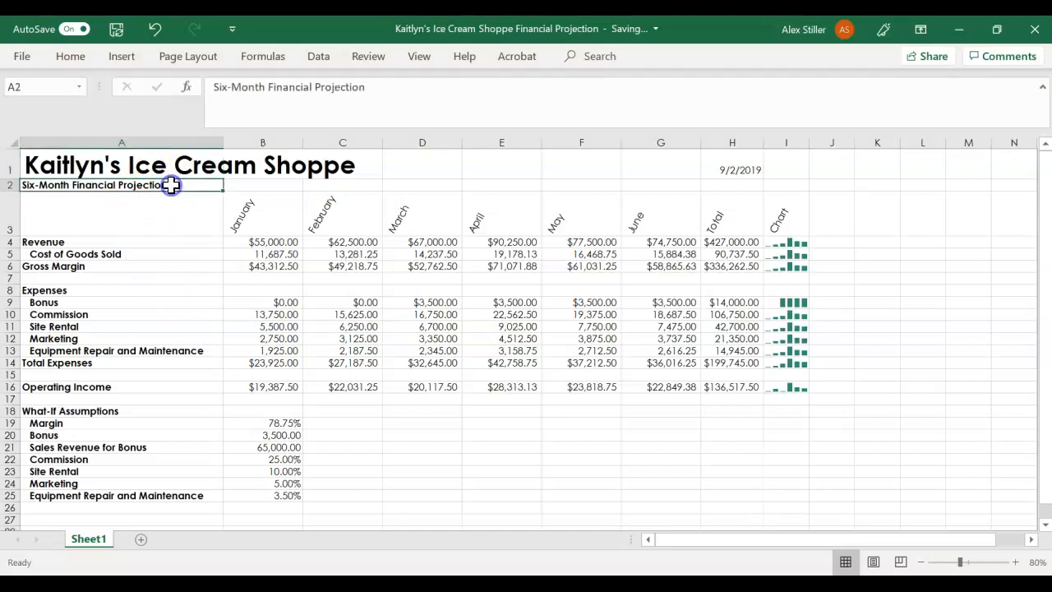
pyautogui.click(71, 57)
pyautogui.click(211, 87)
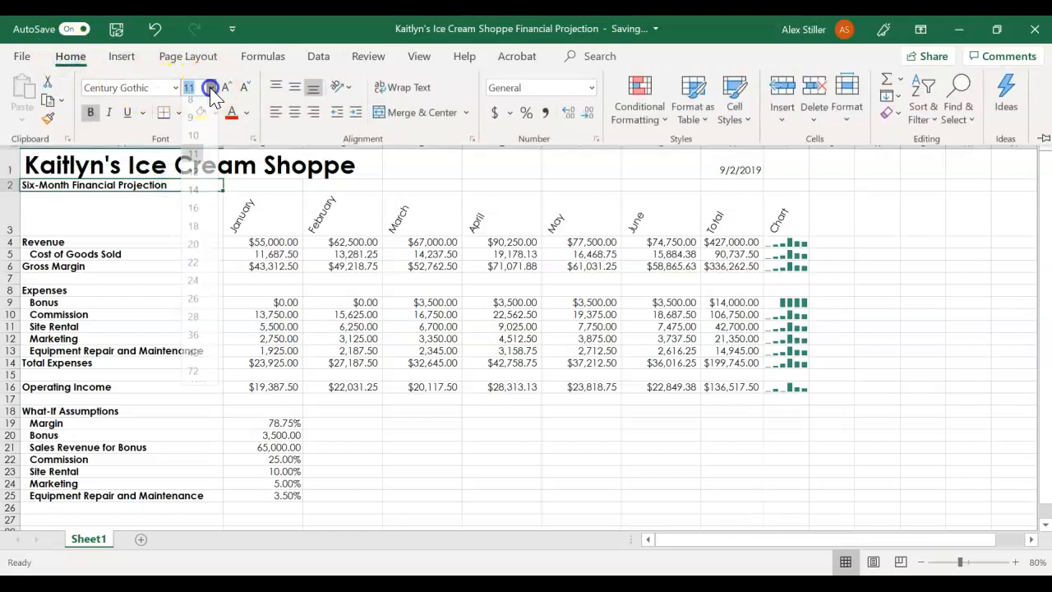
pyautogui.click(206, 215)
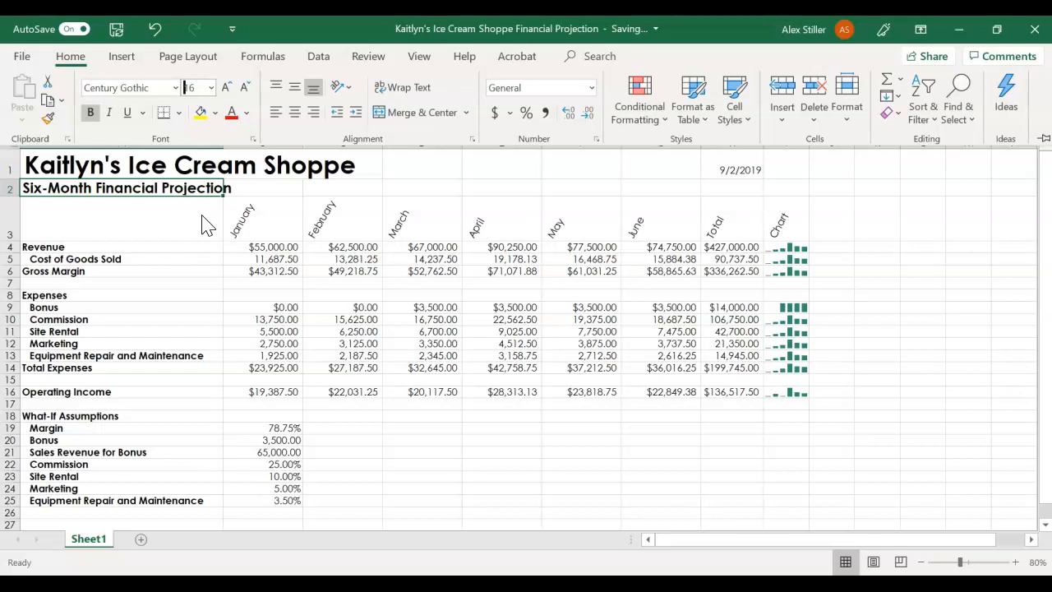
# Fill the title range A1:I2 with the theme color Green, Accent 4
pyautogui.click(154, 164)
pyautogui.click(154, 165)
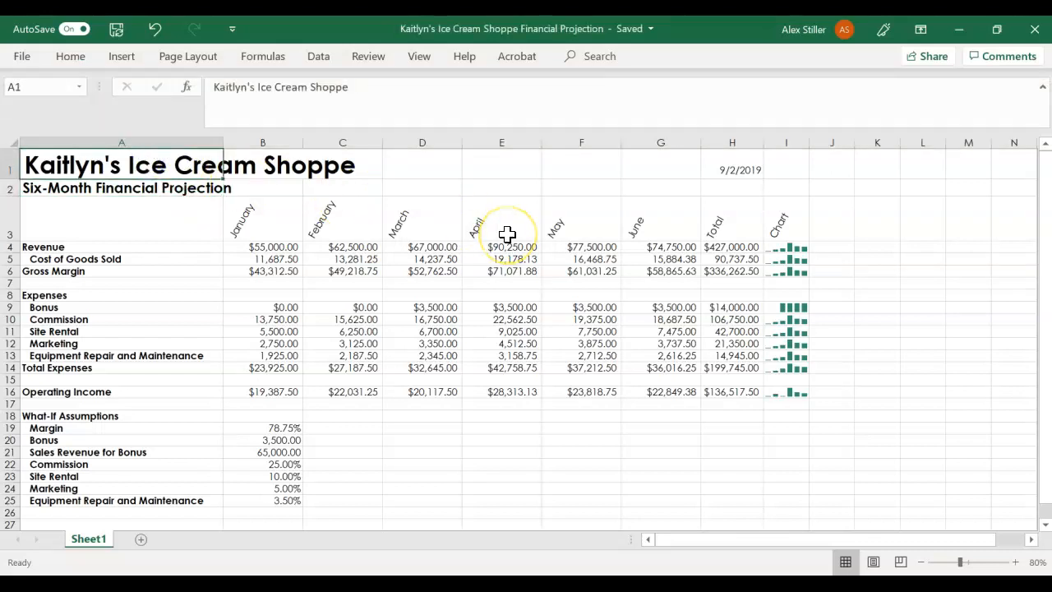
pyautogui.keyDown('shift'); pyautogui.click(790, 186); pyautogui.keyUp('shift')
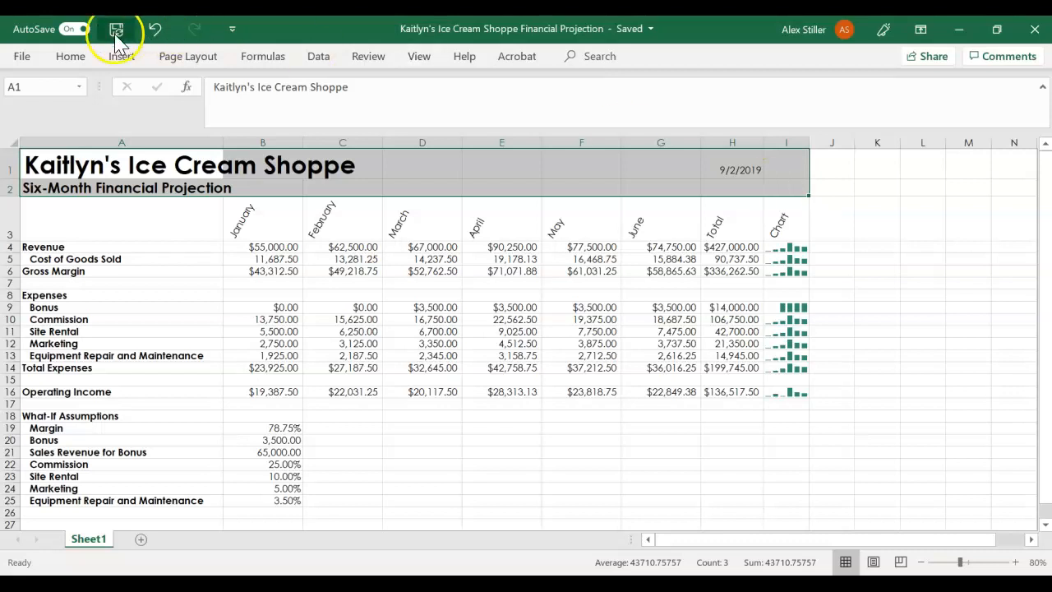
pyautogui.click(76, 57)
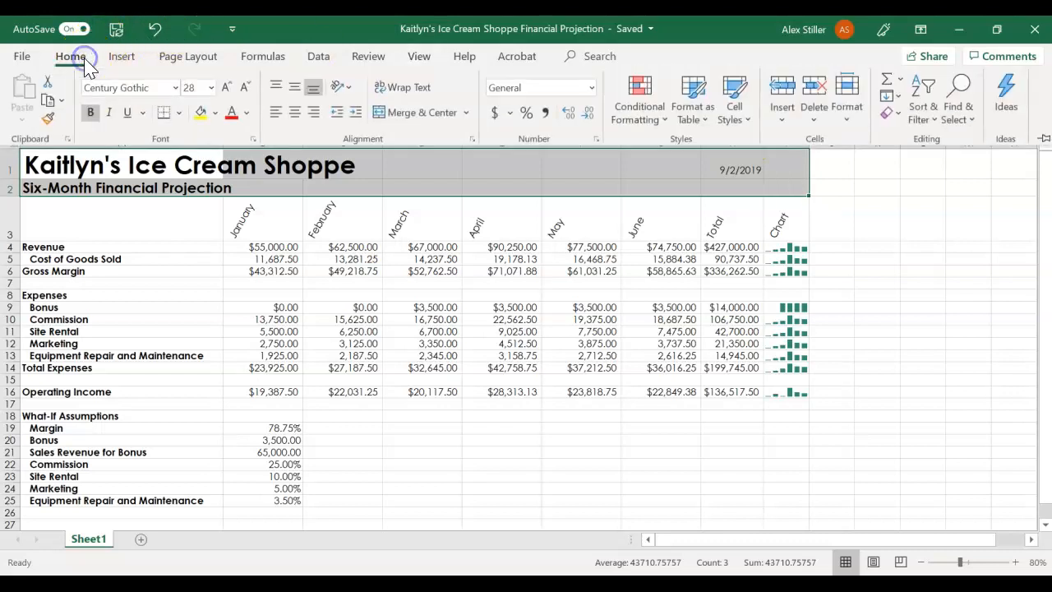
pyautogui.click(216, 114)
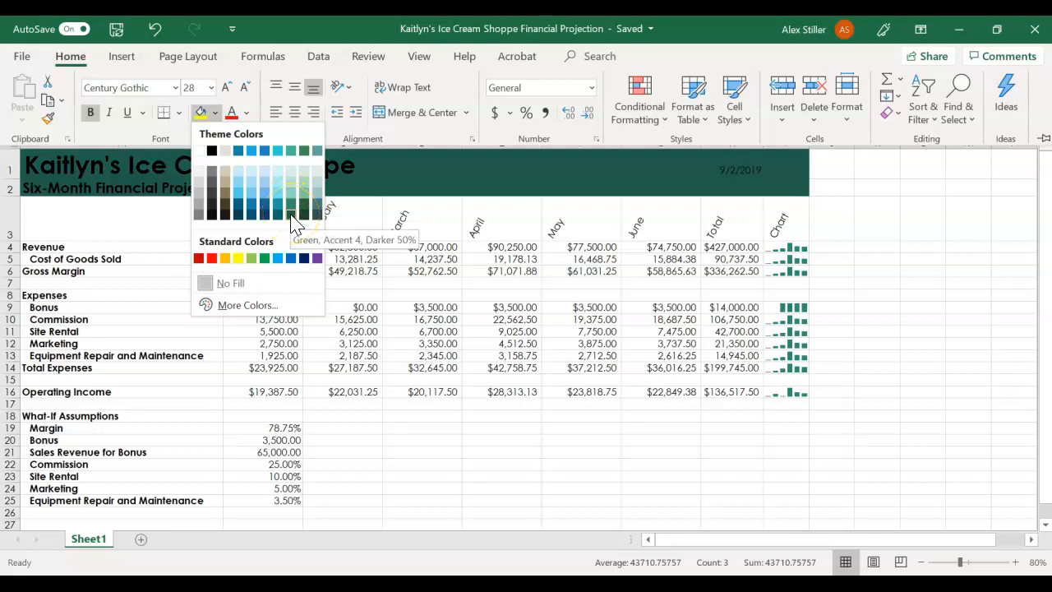
pyautogui.click(293, 153)
pyautogui.click(293, 153)
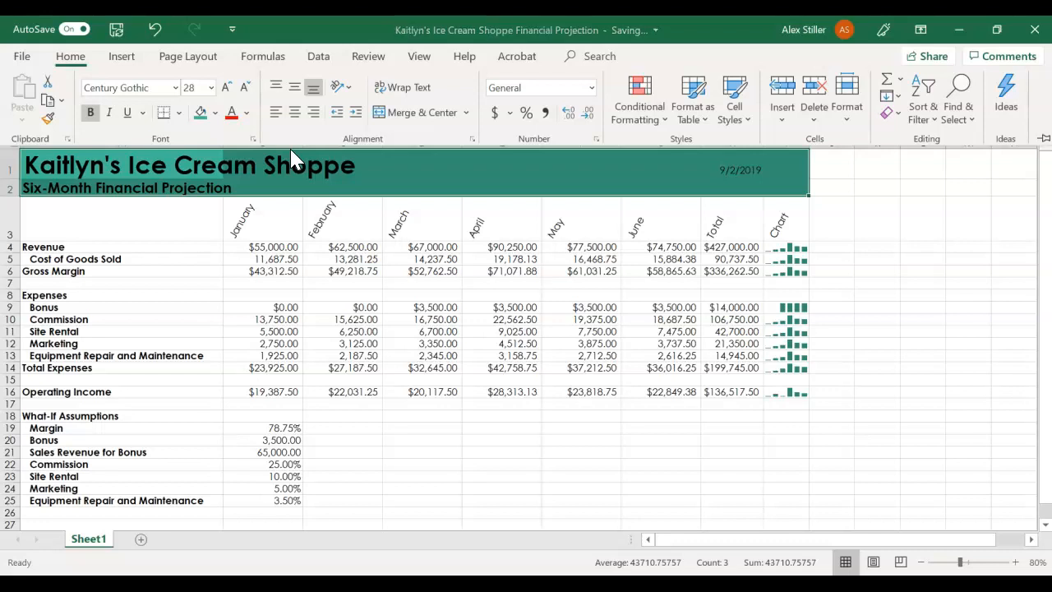
# Change the font color of the title range A1:I2 to white
pyautogui.click(245, 117)
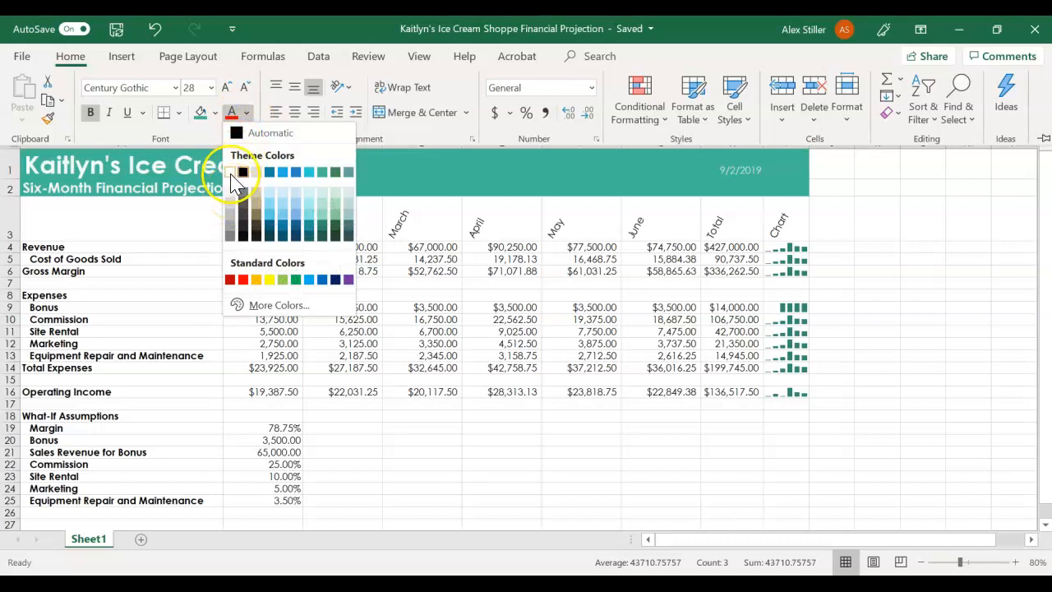
pyautogui.click(231, 174)
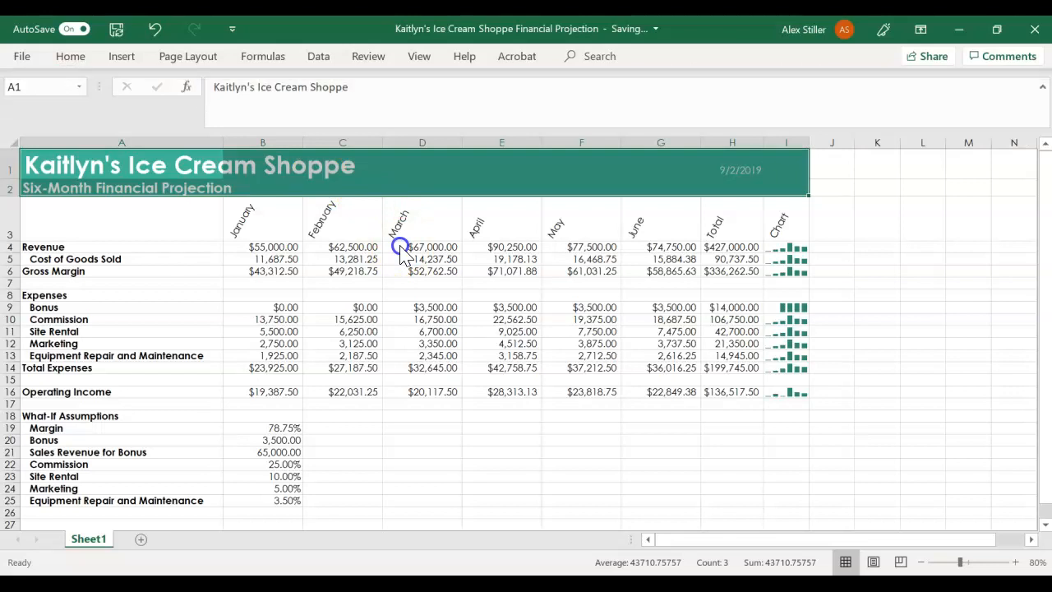
pyautogui.click(433, 262)
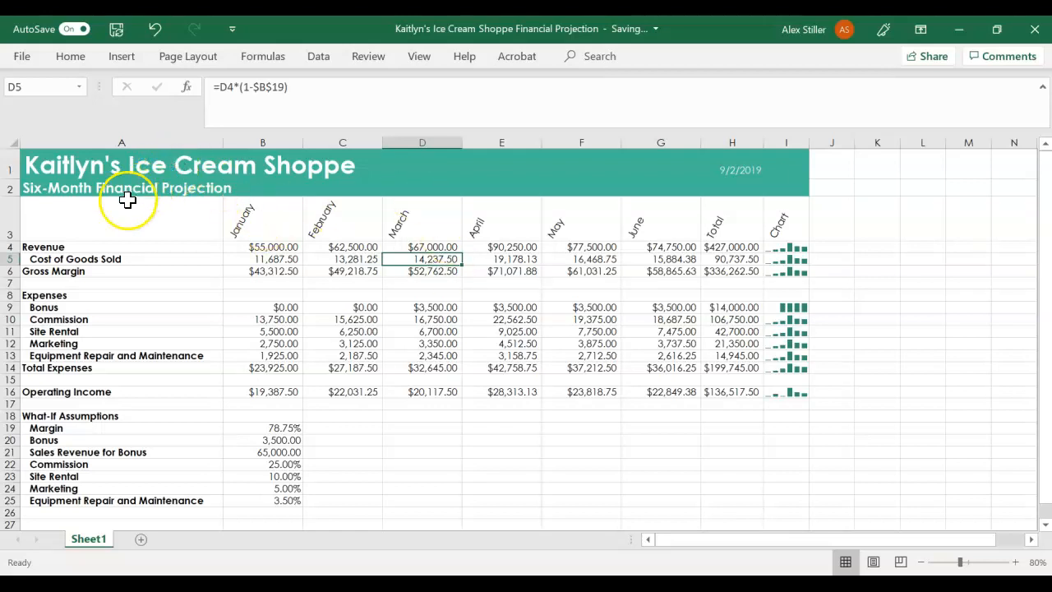
# Apply the Heading 2 cell style to the column headings in A3:I3
pyautogui.click(113, 224)
pyautogui.keyDown('shift'); pyautogui.click(781, 208); pyautogui.keyUp('shift')
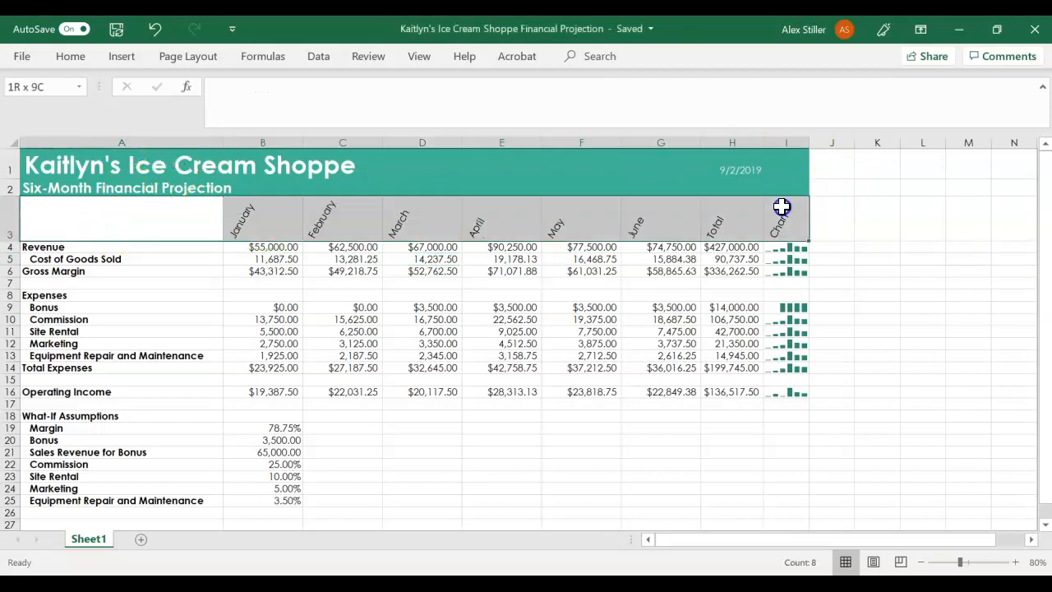
pyautogui.click(77, 59)
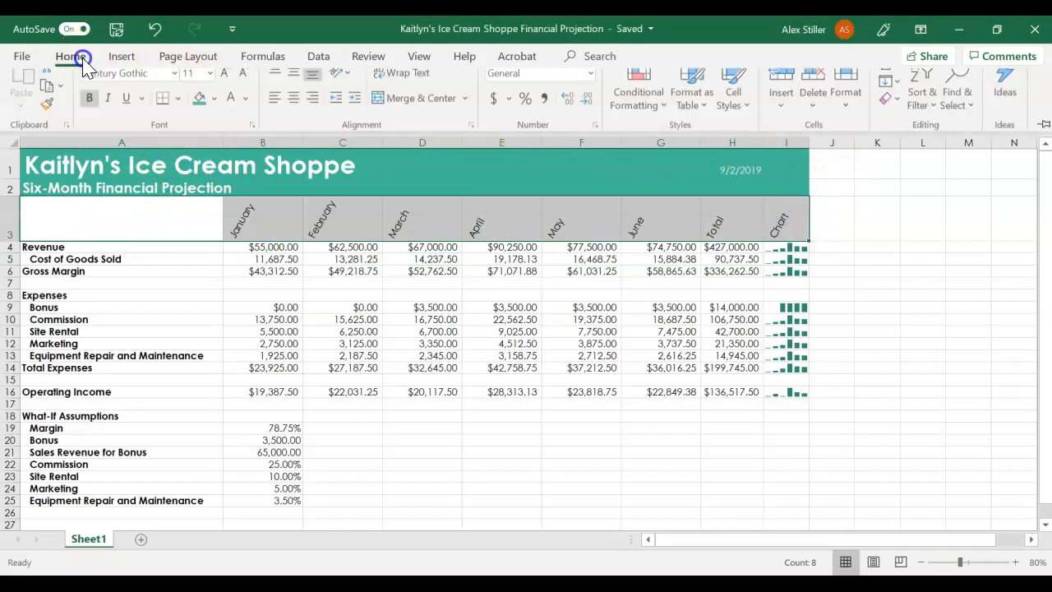
pyautogui.click(736, 102)
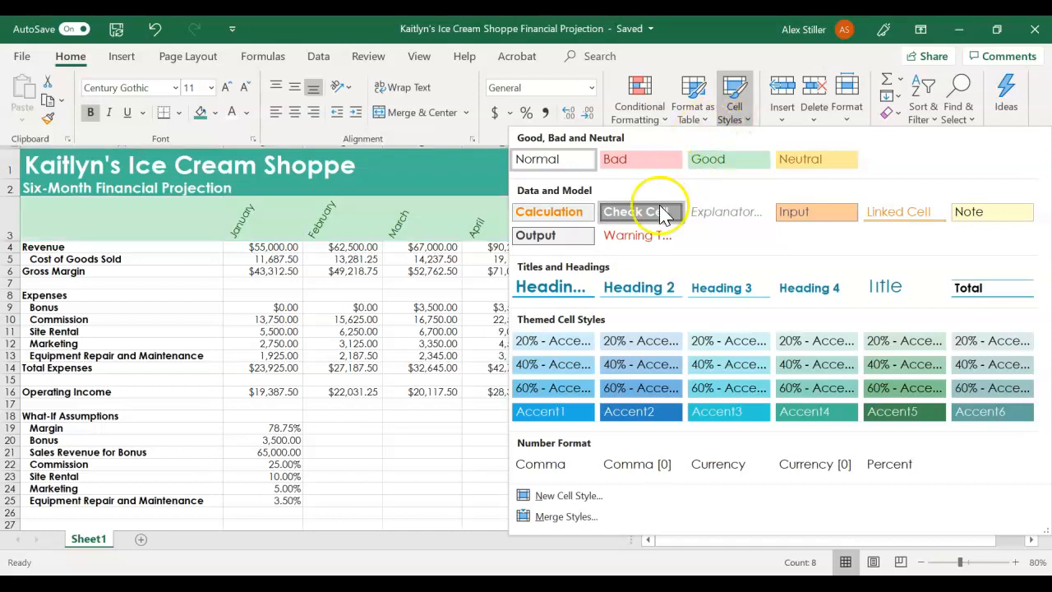
pyautogui.click(629, 289)
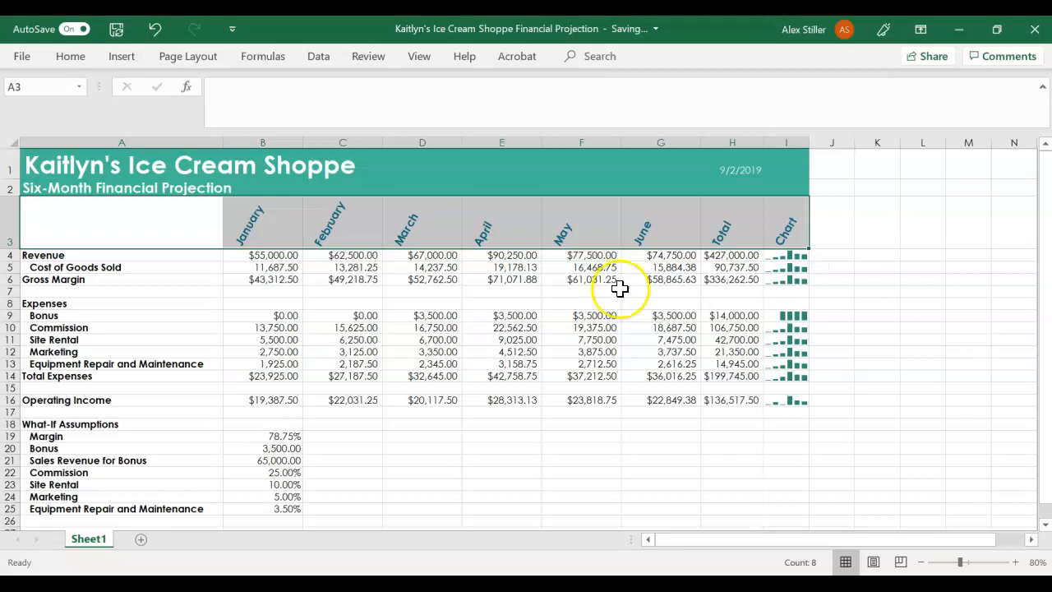
pyautogui.click(451, 416)
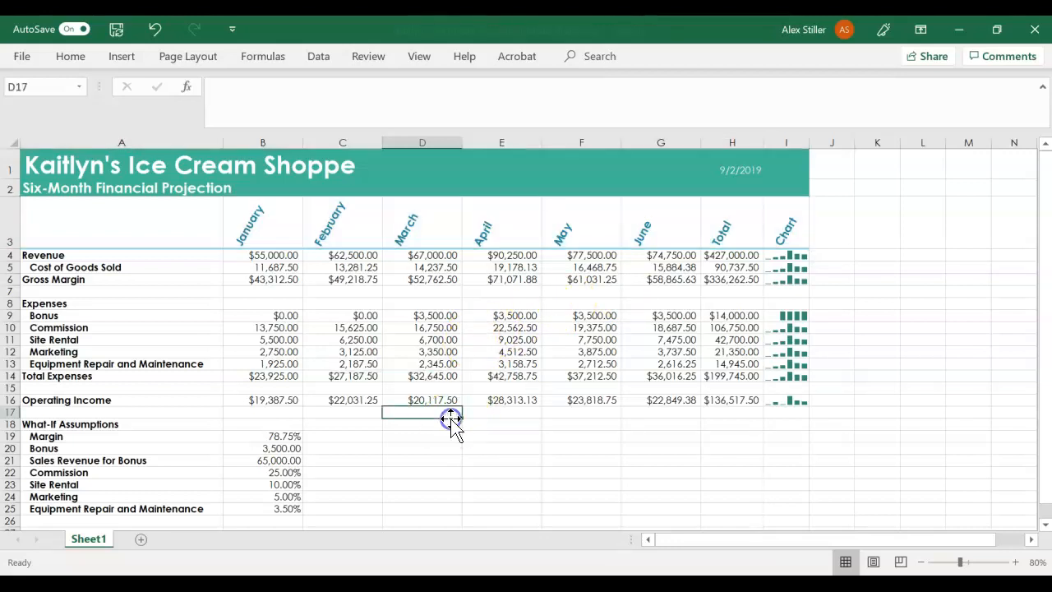
# Apply the Total cell style to the Gross Margin, Total Expenses and Operating Income rows, A6:H6, A14:H14 and A16:H16
pyautogui.click(143, 278)
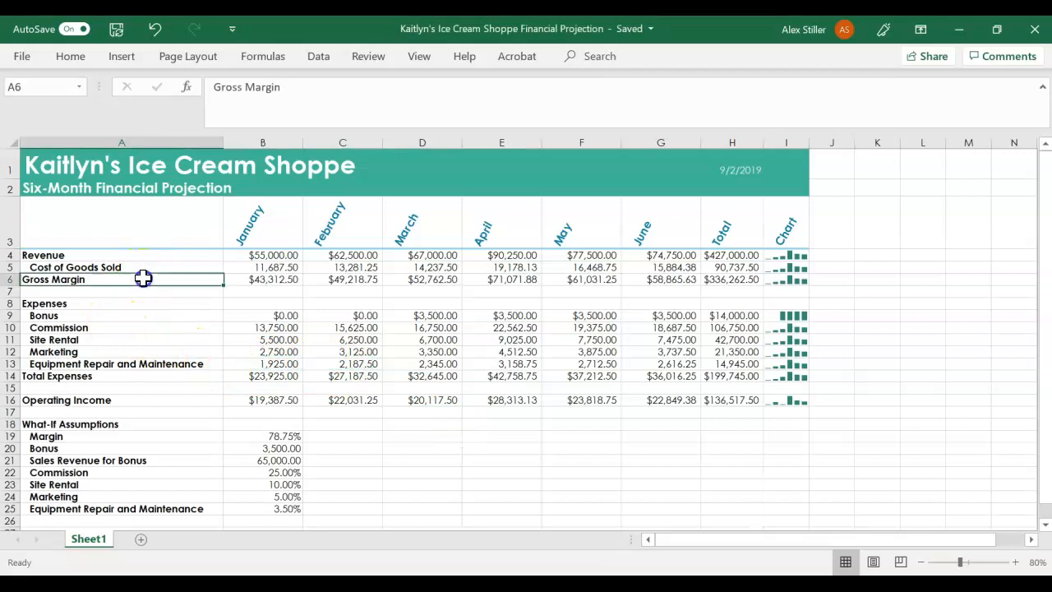
pyautogui.keyDown('shift'); pyautogui.click(728, 279); pyautogui.keyUp('shift')
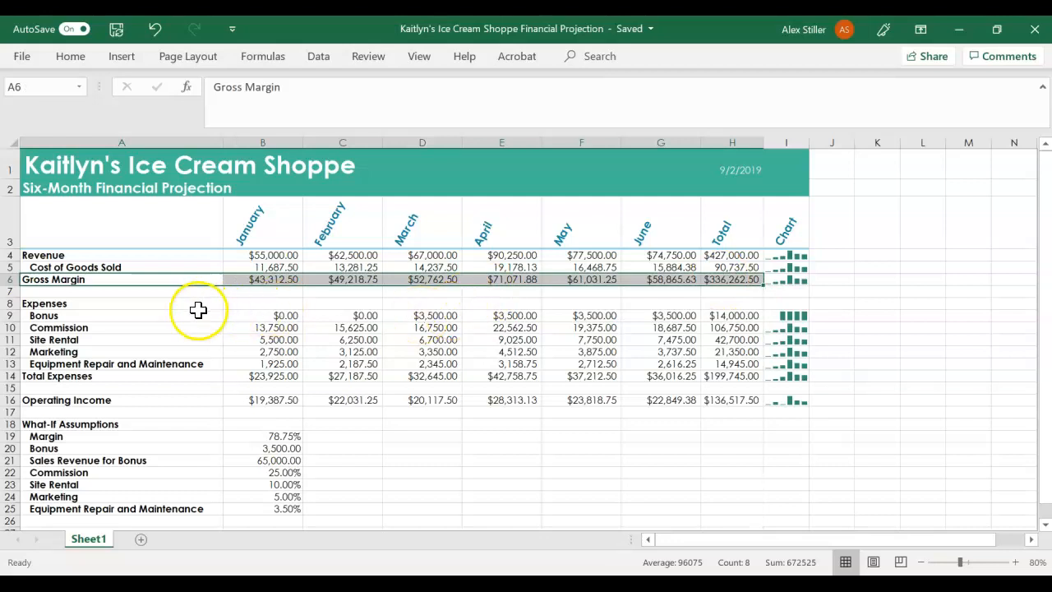
pyautogui.moveTo(122, 375); pyautogui.dragTo(716, 376)
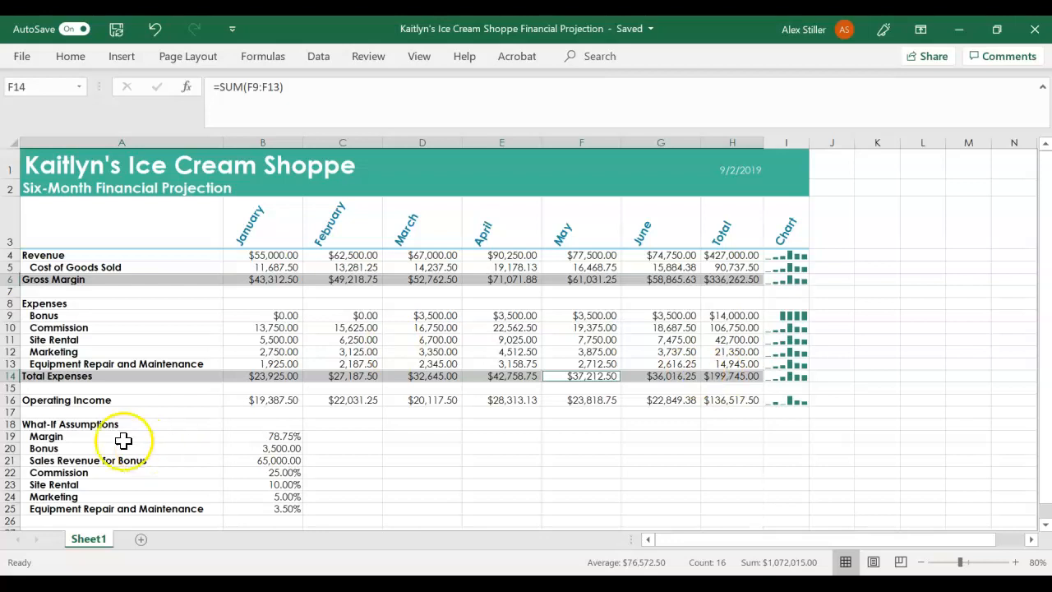
pyautogui.moveTo(72, 401); pyautogui.dragTo(729, 401)
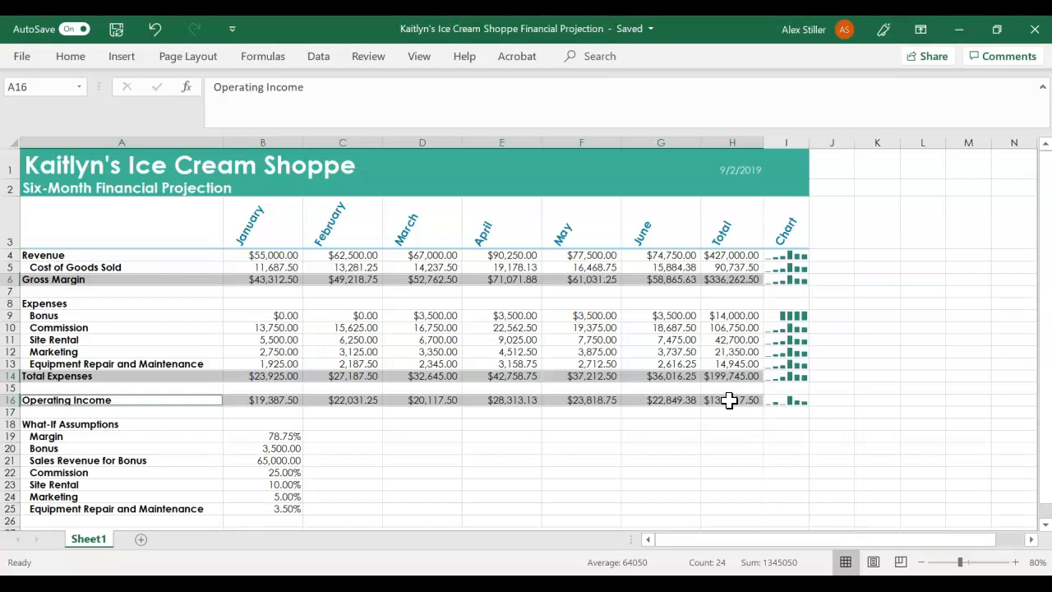
pyautogui.click(69, 65)
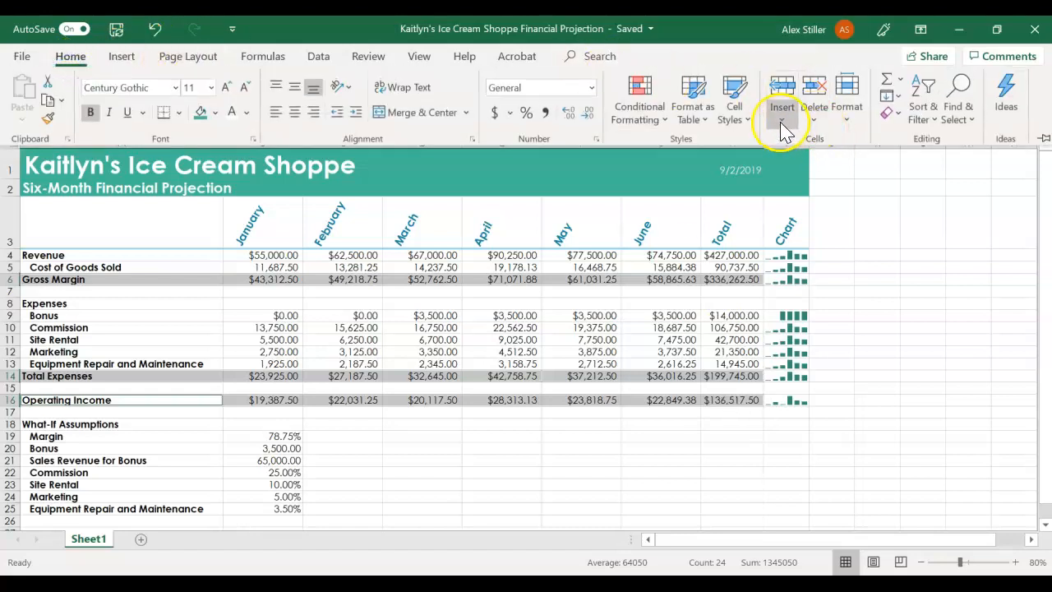
pyautogui.click(735, 109)
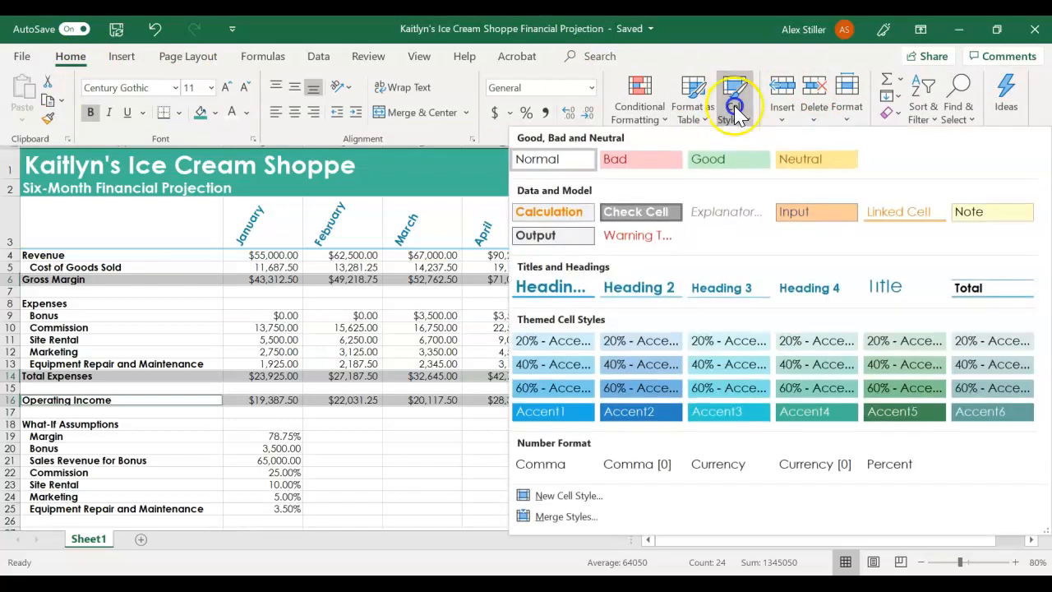
pyautogui.click(962, 287)
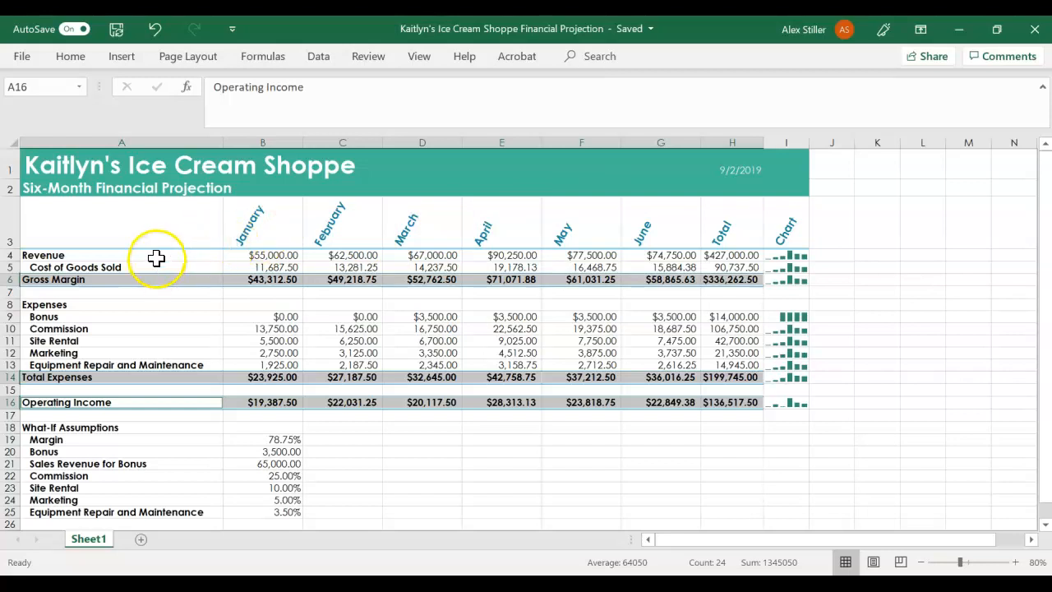
# Give the Revenue label in A4 the same green fill and white font color as the title rows
pyautogui.click(156, 257)
pyautogui.click(74, 56)
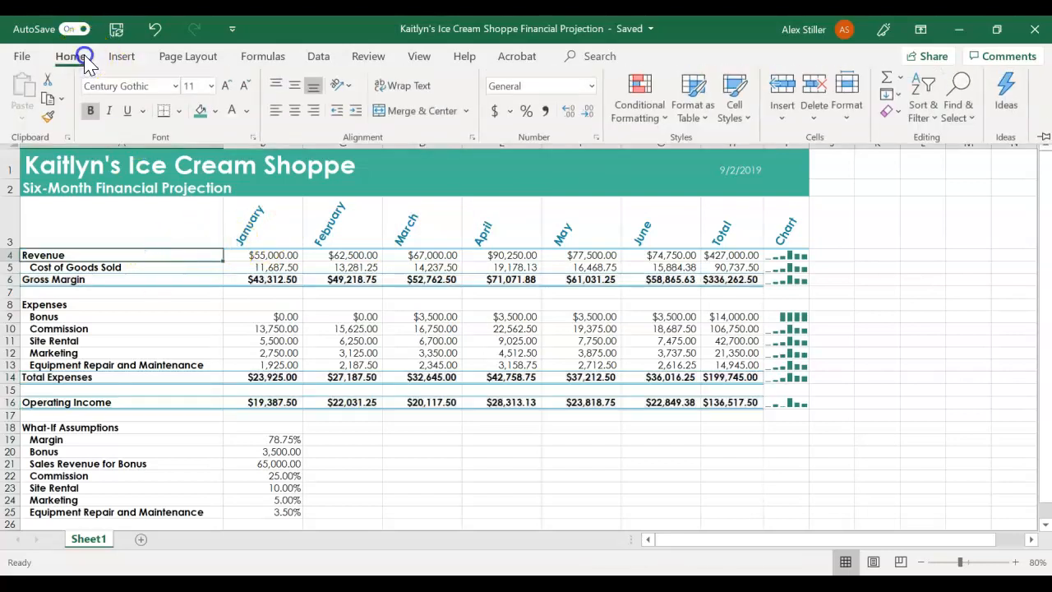
pyautogui.click(201, 113)
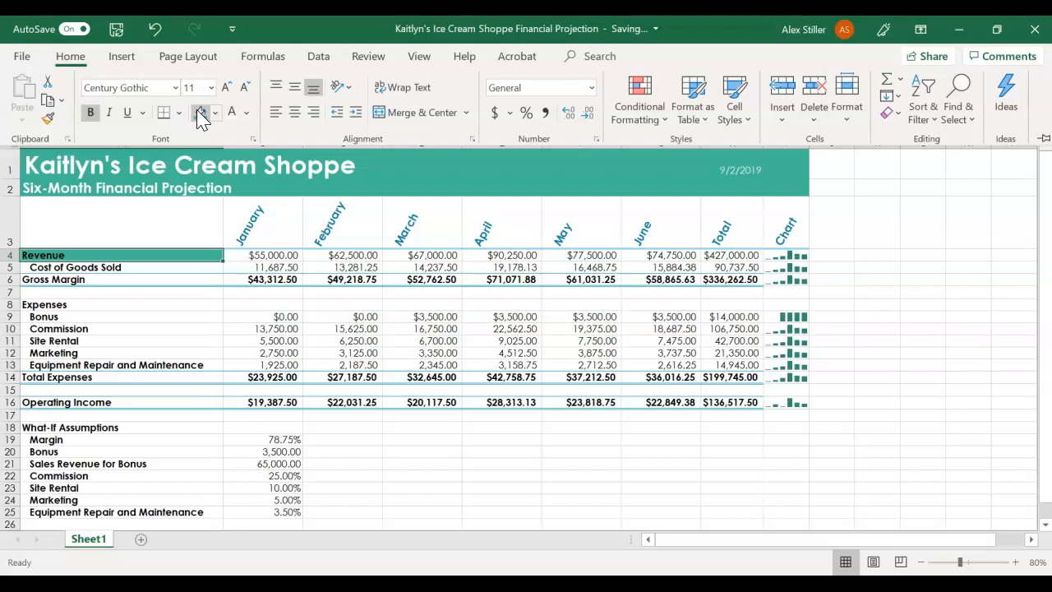
pyautogui.click(232, 113)
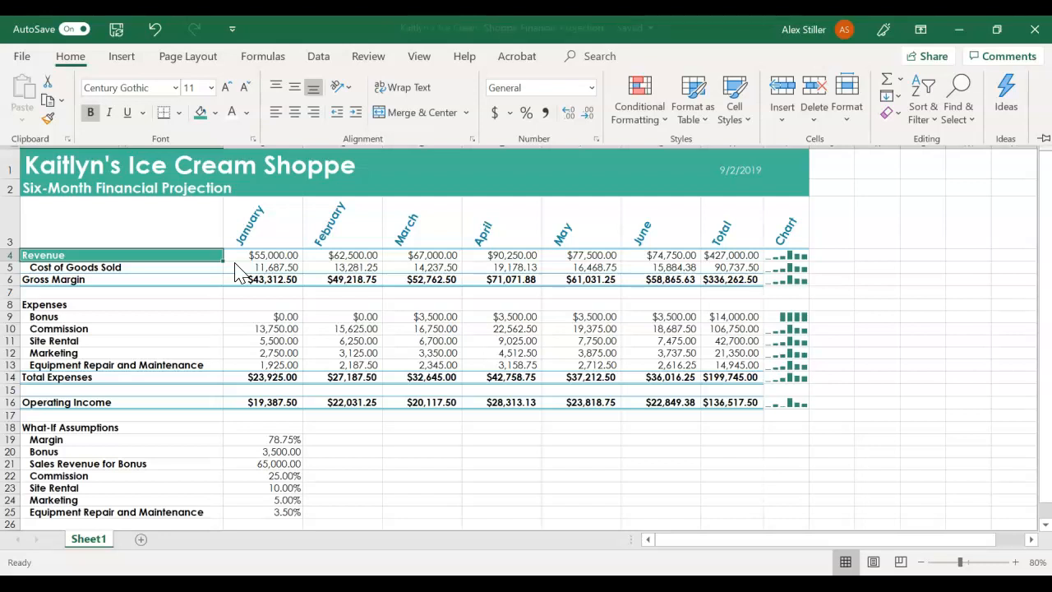
# Copy the Revenue label's formatting with Format Painter onto the Gross Margin label in A6 and the Operating Income row A16:H16
pyautogui.click(211, 258)
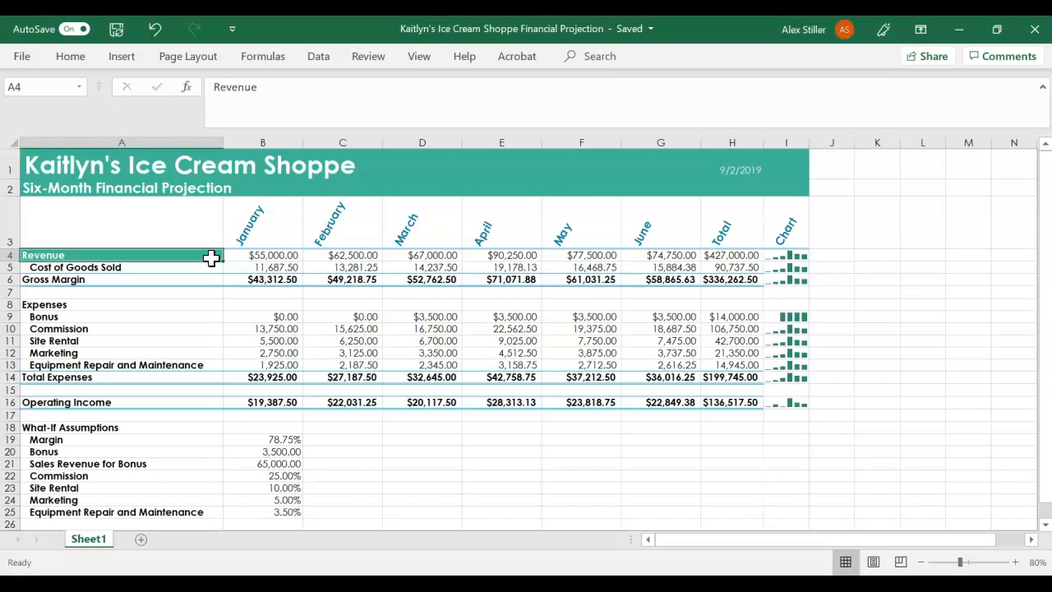
pyautogui.click(79, 63)
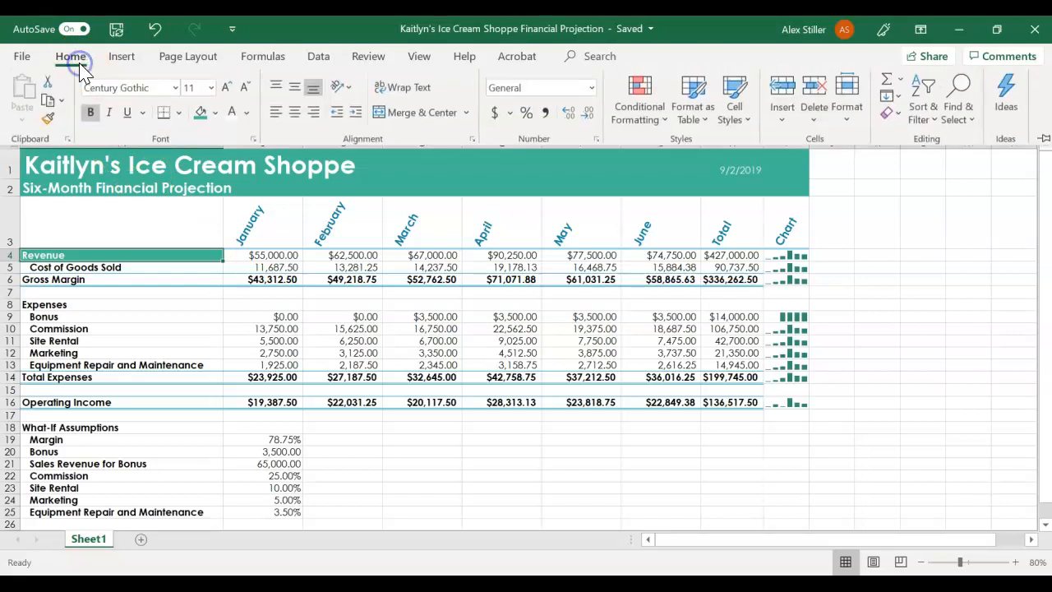
pyautogui.click(49, 120)
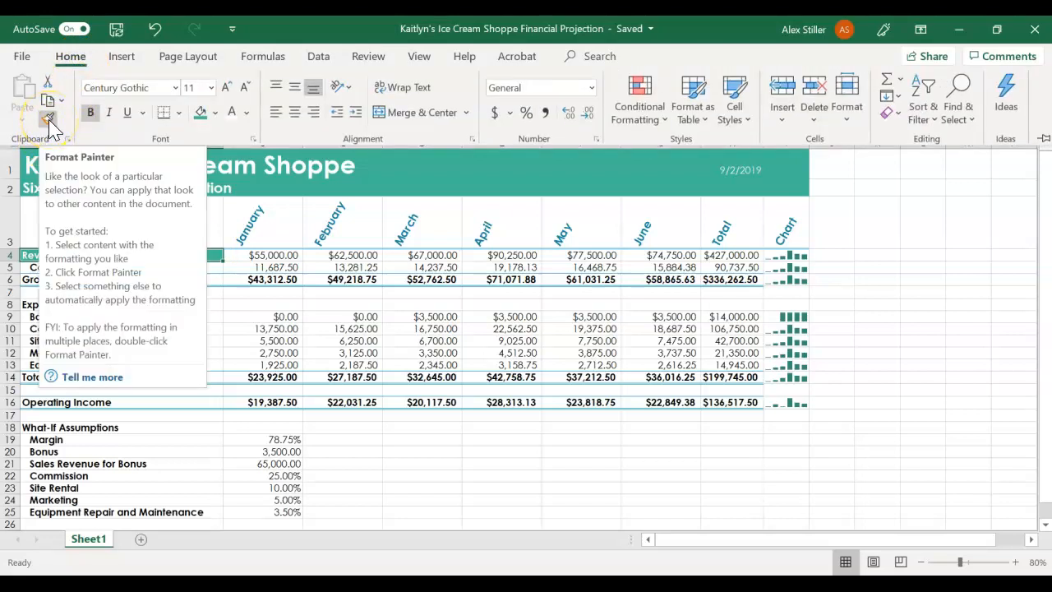
pyautogui.click(49, 120)
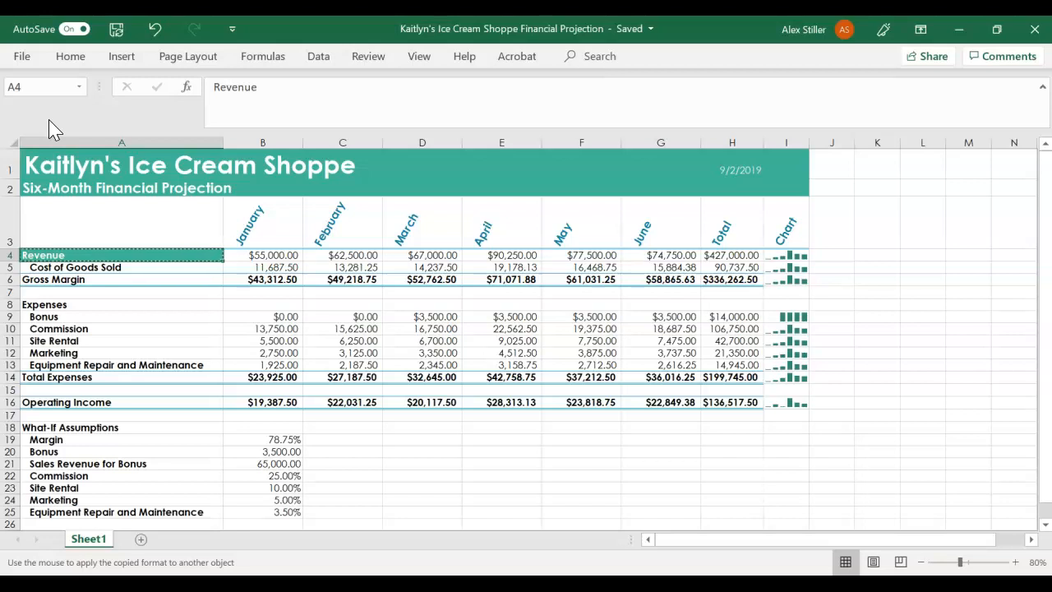
pyautogui.click(133, 279)
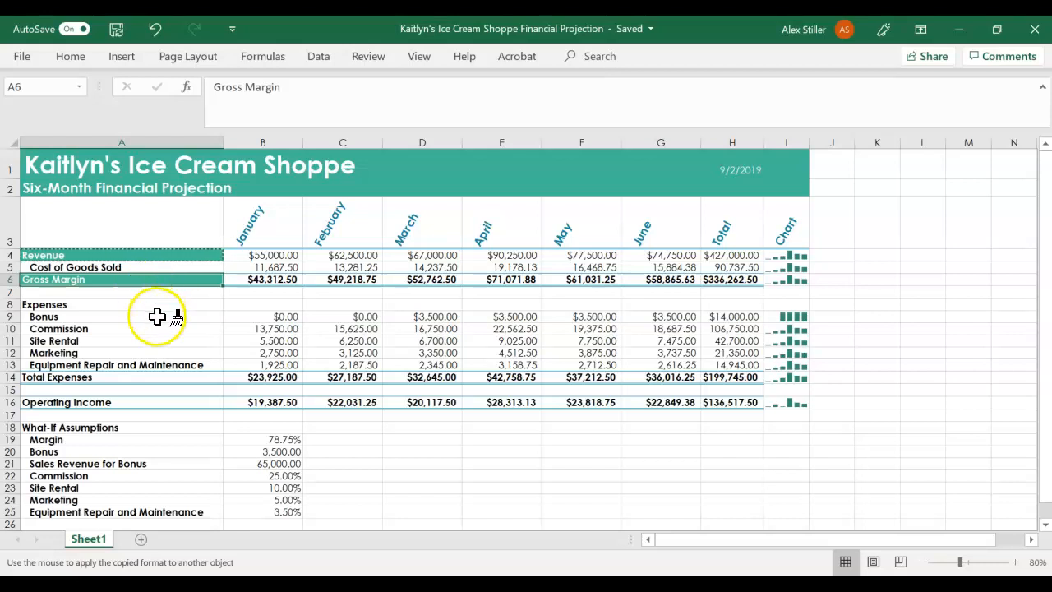
pyautogui.moveTo(164, 405)
pyautogui.mouseDown()
pyautogui.moveTo(504, 395)
pyautogui.moveTo(703, 404)
pyautogui.mouseUp()
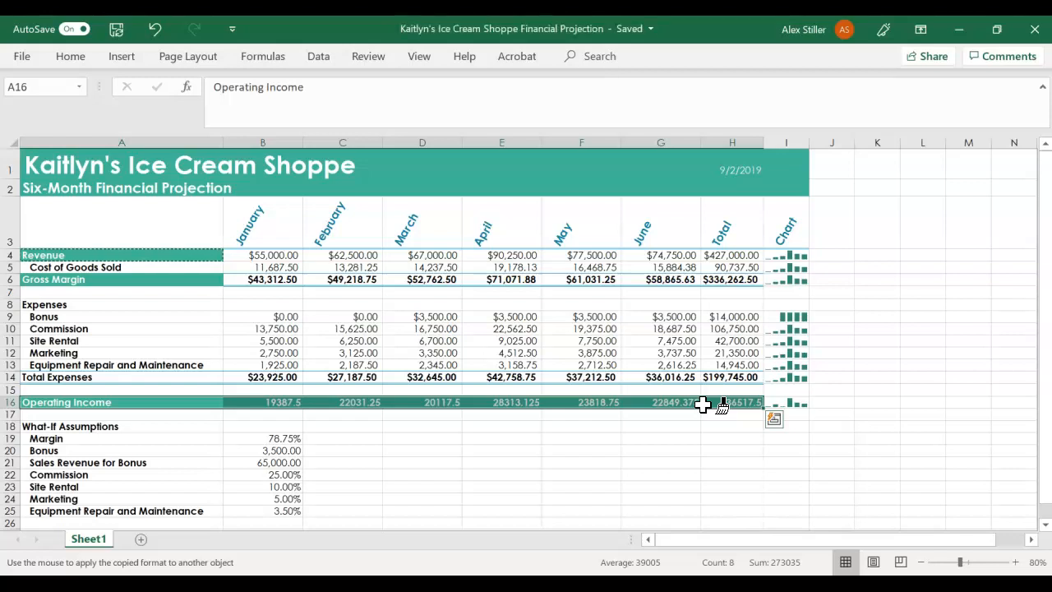
pyautogui.press('Escape')
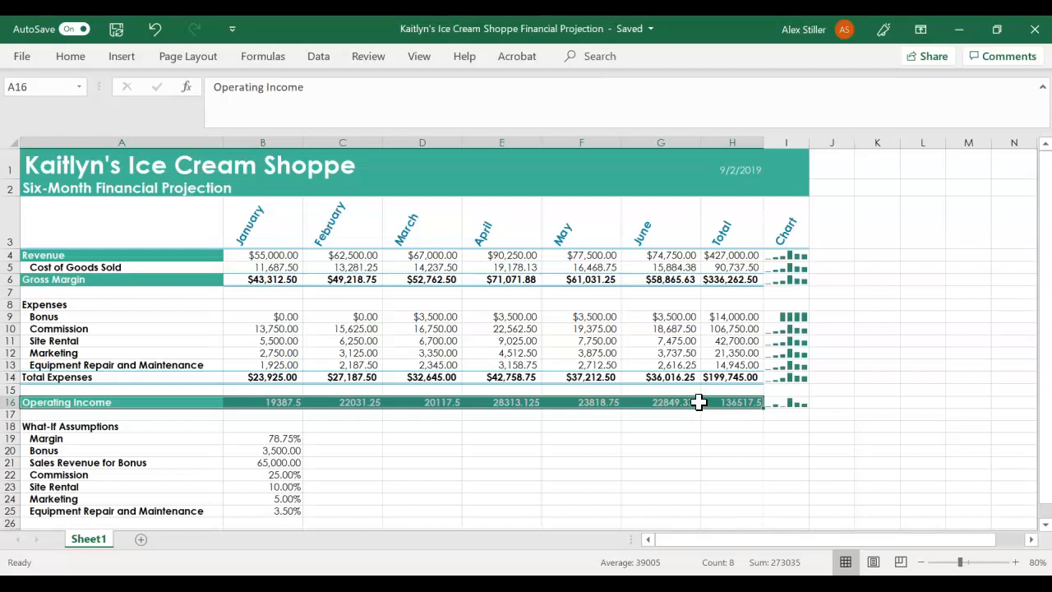
# Apply the Currency number format to the Operating Income amounts in B16:H16
pyautogui.click(260, 400)
pyautogui.moveTo(261, 401); pyautogui.dragTo(732, 404)
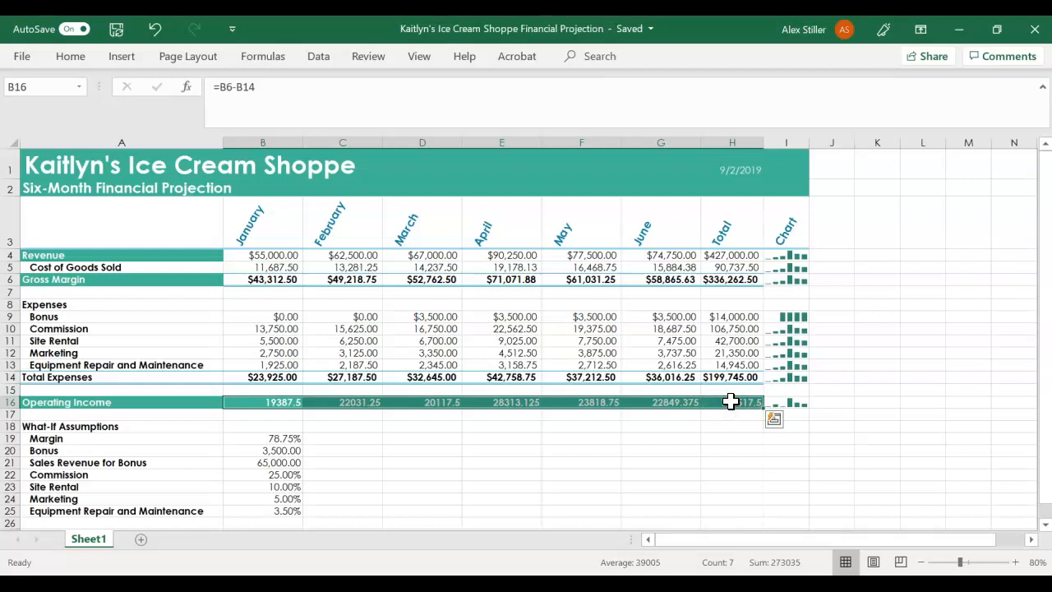
pyautogui.click(82, 60)
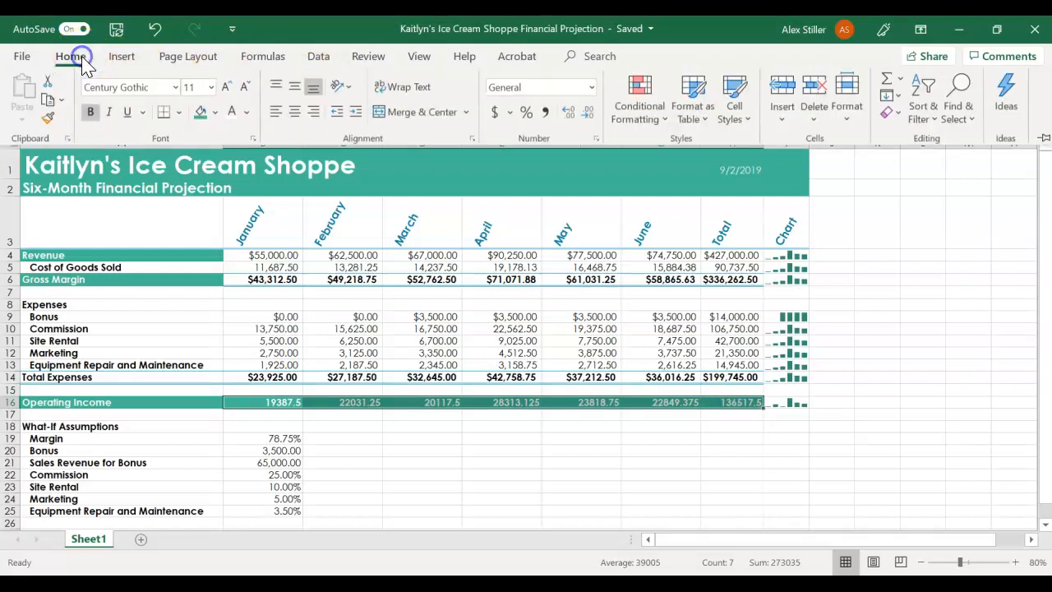
pyautogui.click(593, 88)
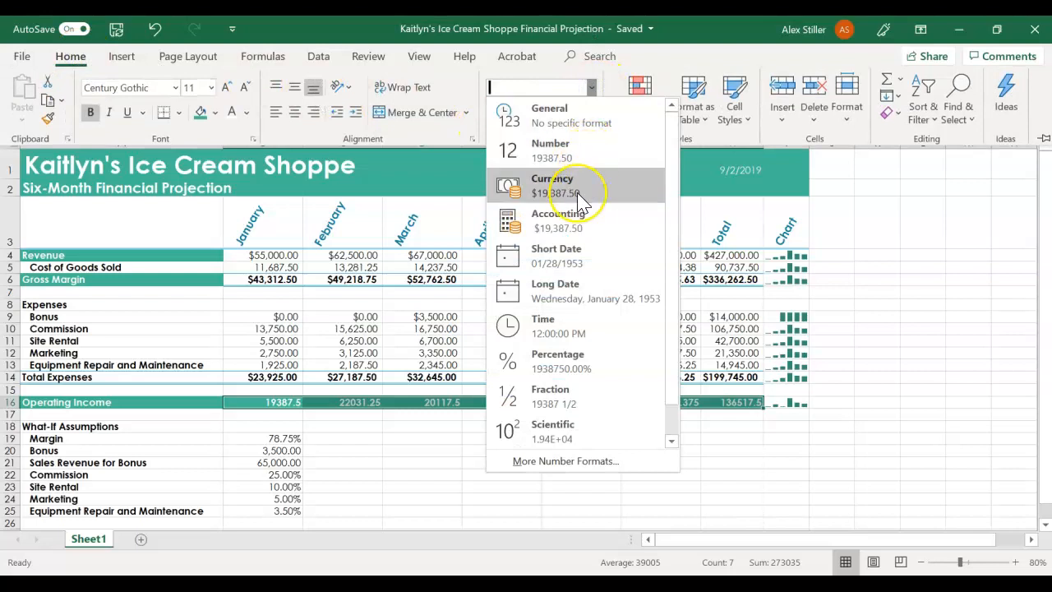
pyautogui.click(579, 198)
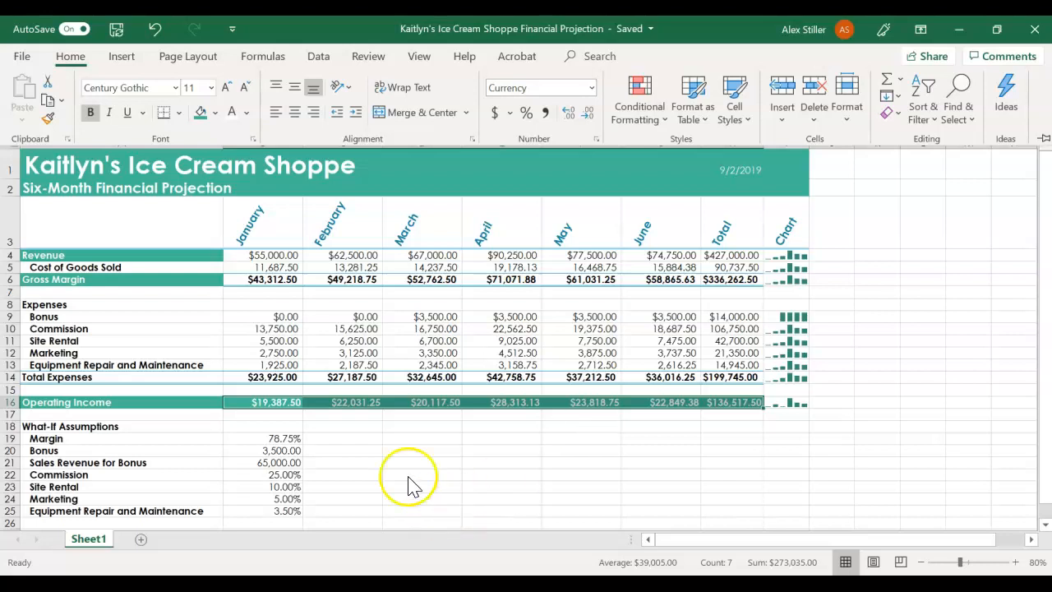
pyautogui.click(294, 429)
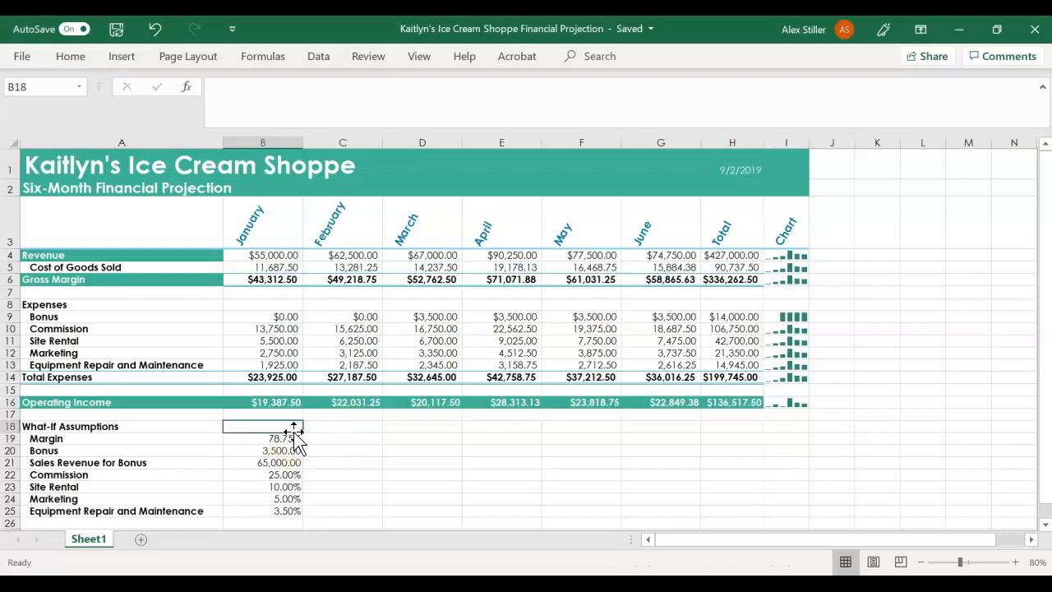
# Format the What-If Assumptions heading in A18 with font size 8, underline and italic
pyautogui.click(174, 426)
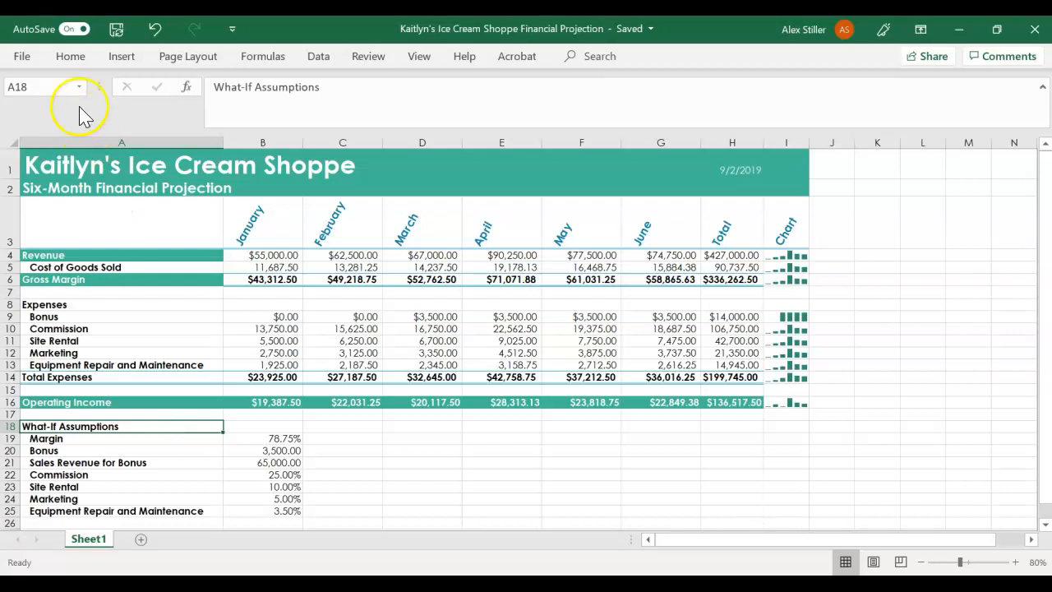
pyautogui.click(71, 58)
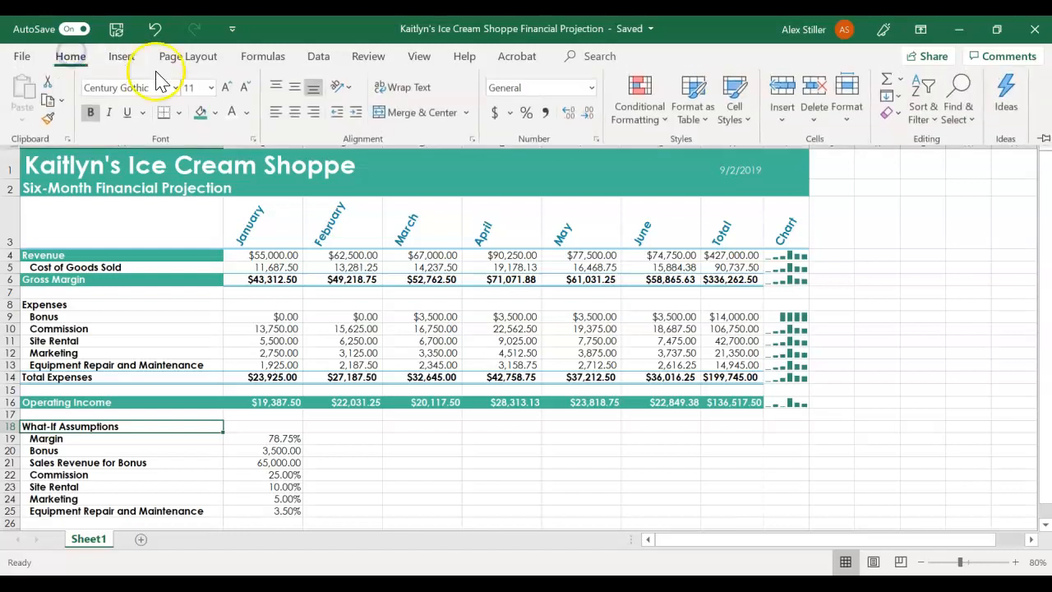
pyautogui.click(211, 88)
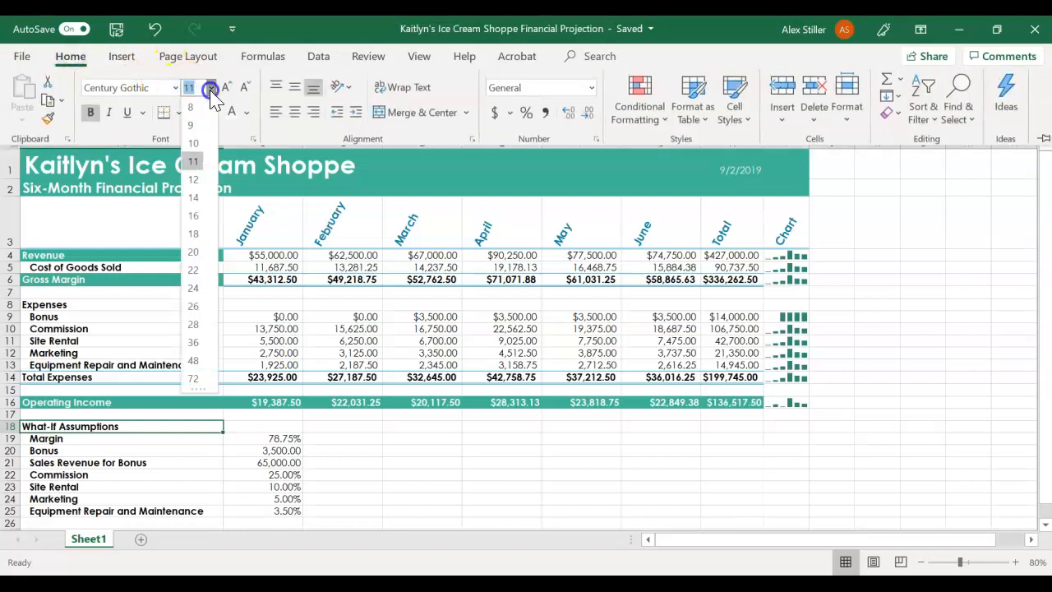
pyautogui.click(202, 107)
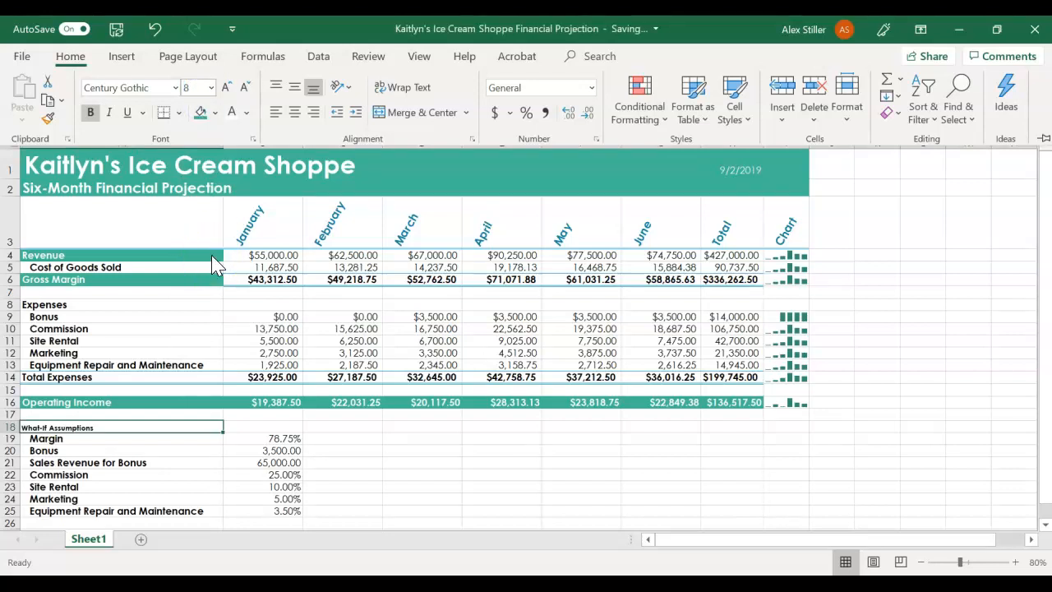
pyautogui.click(130, 113)
pyautogui.click(111, 112)
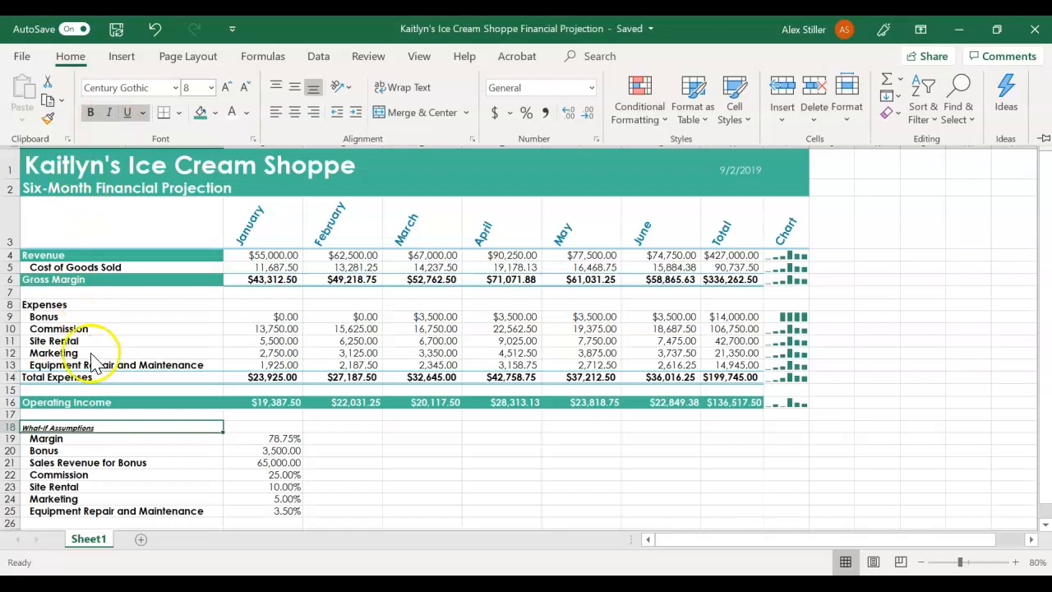
# Set the font size of the assumption labels and values in A19:B25 to 8
pyautogui.click(104, 450)
pyautogui.click(123, 438)
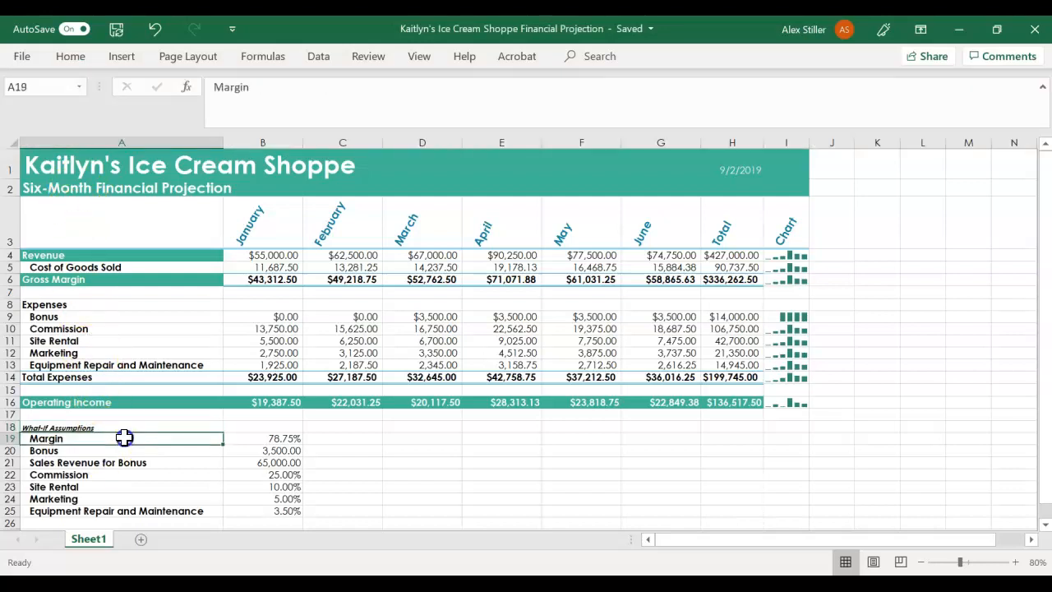
pyautogui.keyDown('shift'); pyautogui.click(281, 515); pyautogui.keyUp('shift')
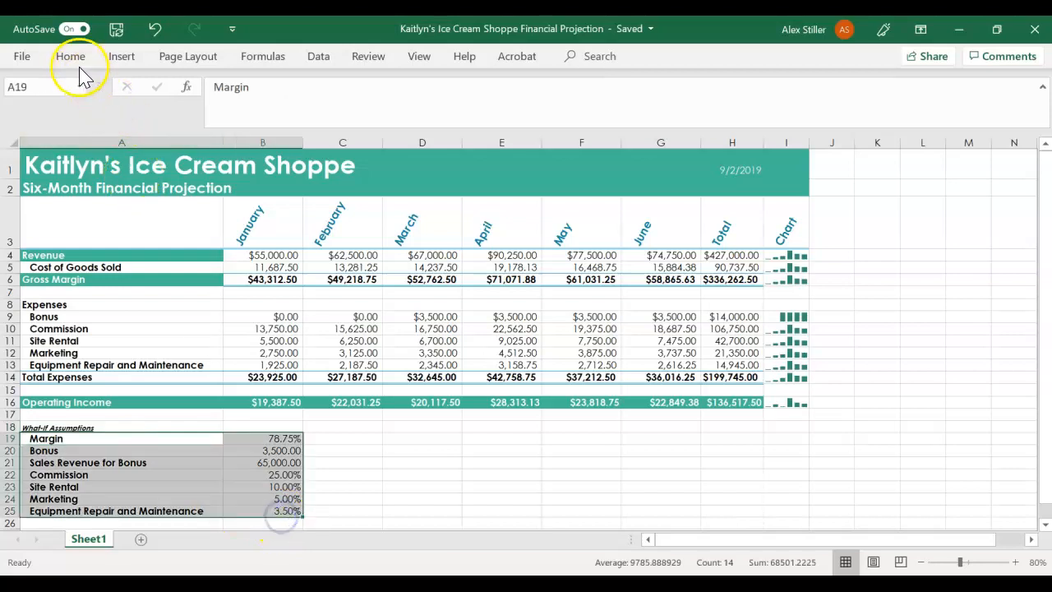
pyautogui.click(71, 56)
pyautogui.click(211, 87)
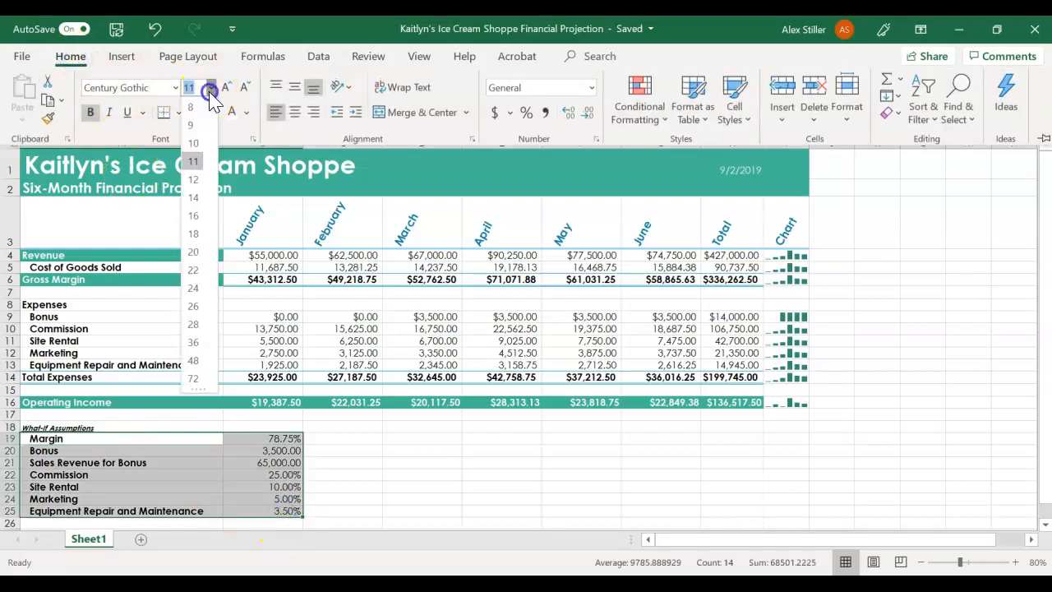
pyautogui.click(195, 107)
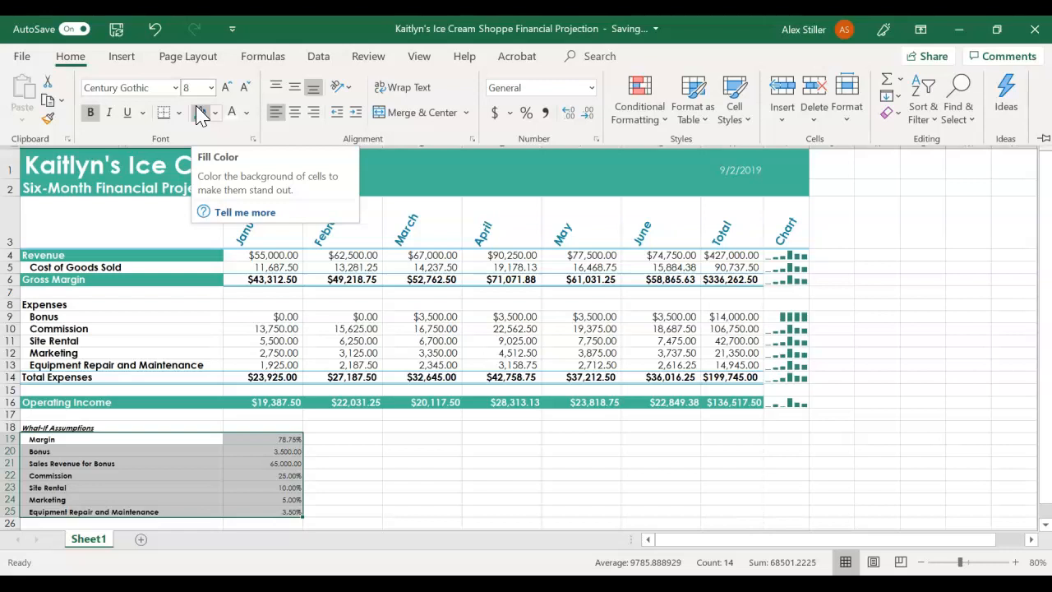
# Give the whole What-If Assumptions table, A18:B25, the green fill and white font color
pyautogui.click(83, 433)
pyautogui.moveTo(83, 429)
pyautogui.mouseDown()
pyautogui.moveTo(211, 472)
pyautogui.moveTo(259, 511)
pyautogui.mouseUp()
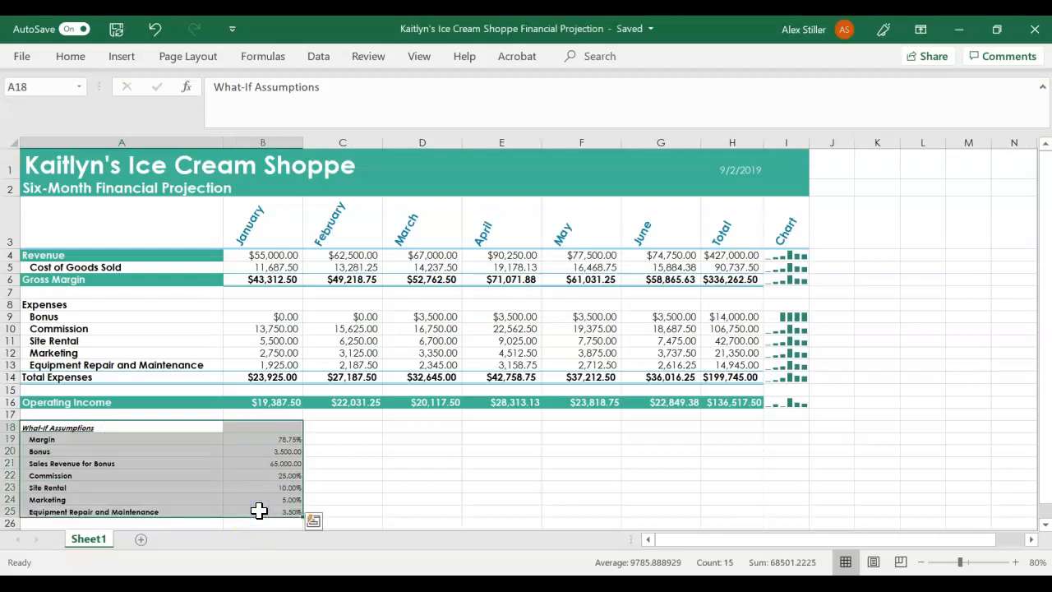
pyautogui.click(71, 56)
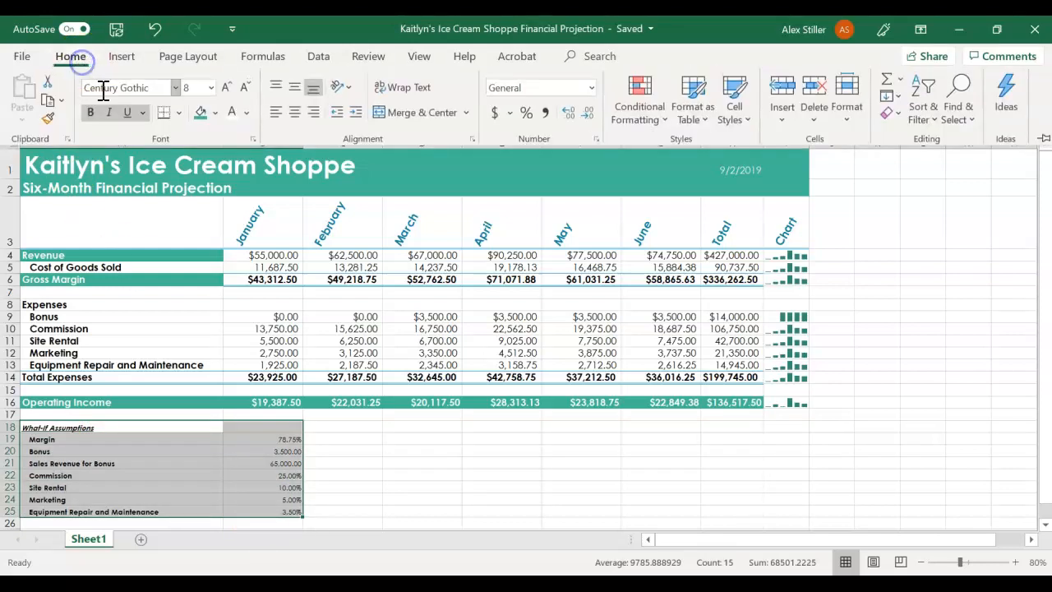
pyautogui.click(199, 113)
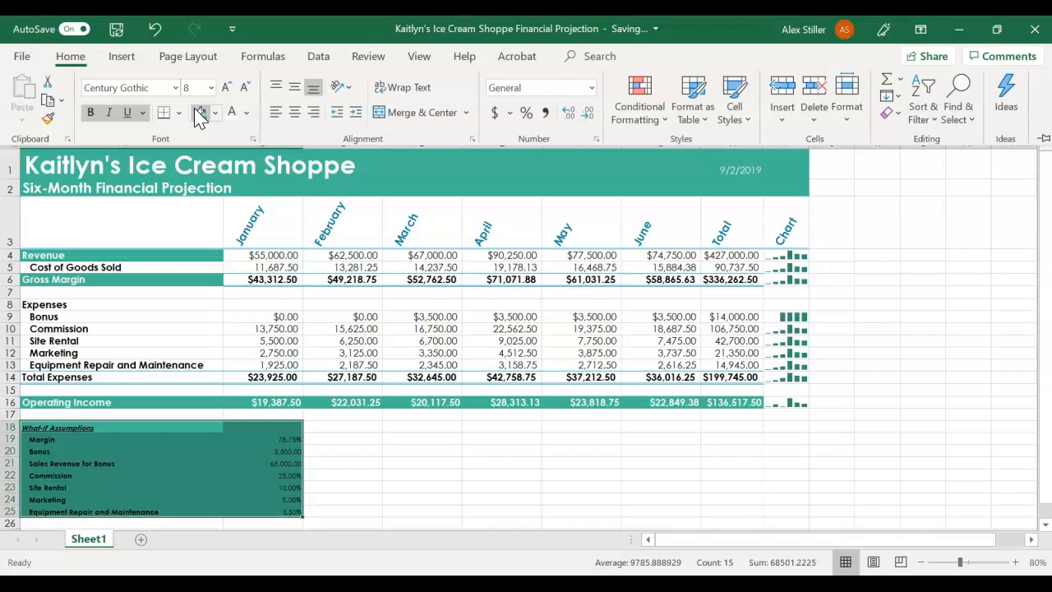
pyautogui.click(231, 113)
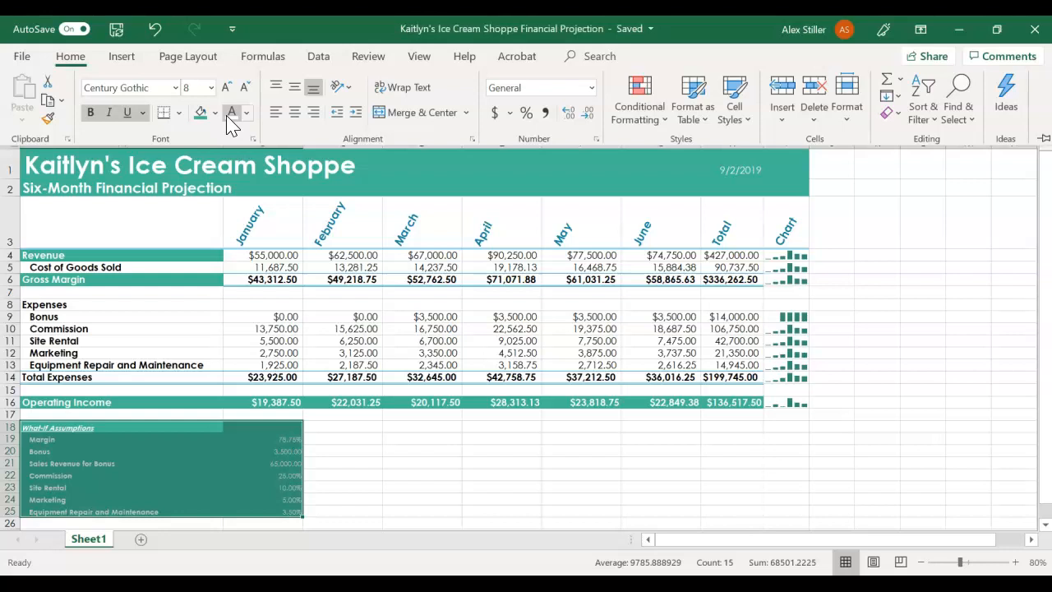
pyautogui.click(251, 439)
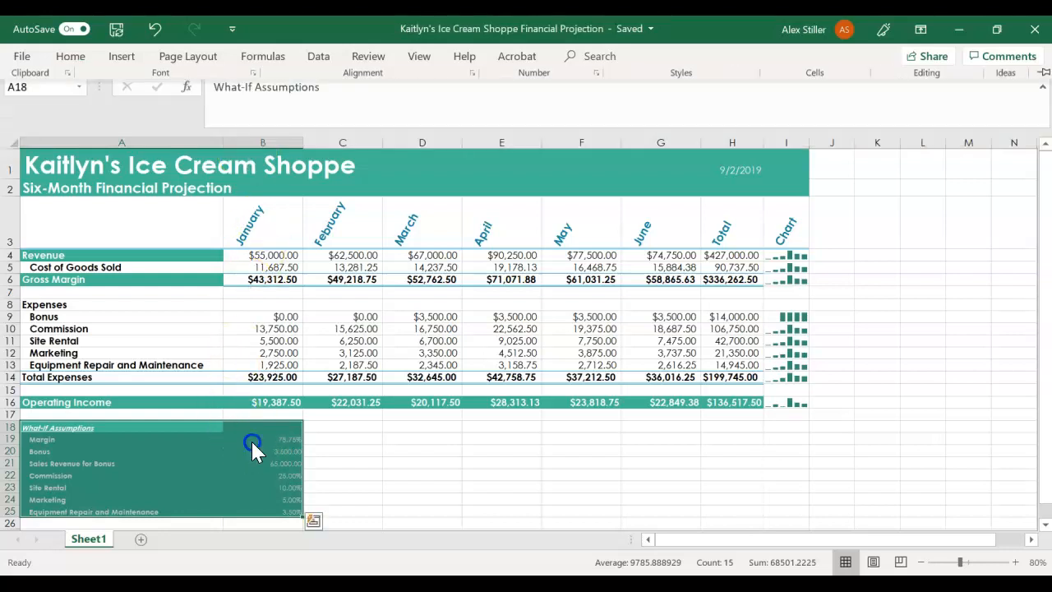
pyautogui.click(345, 443)
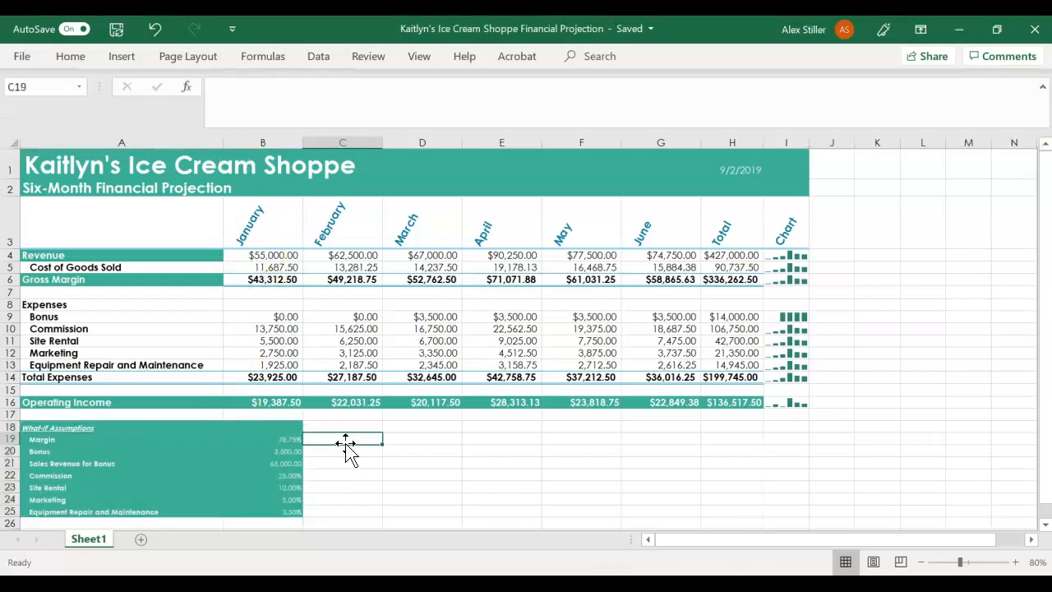
pyautogui.click(447, 508)
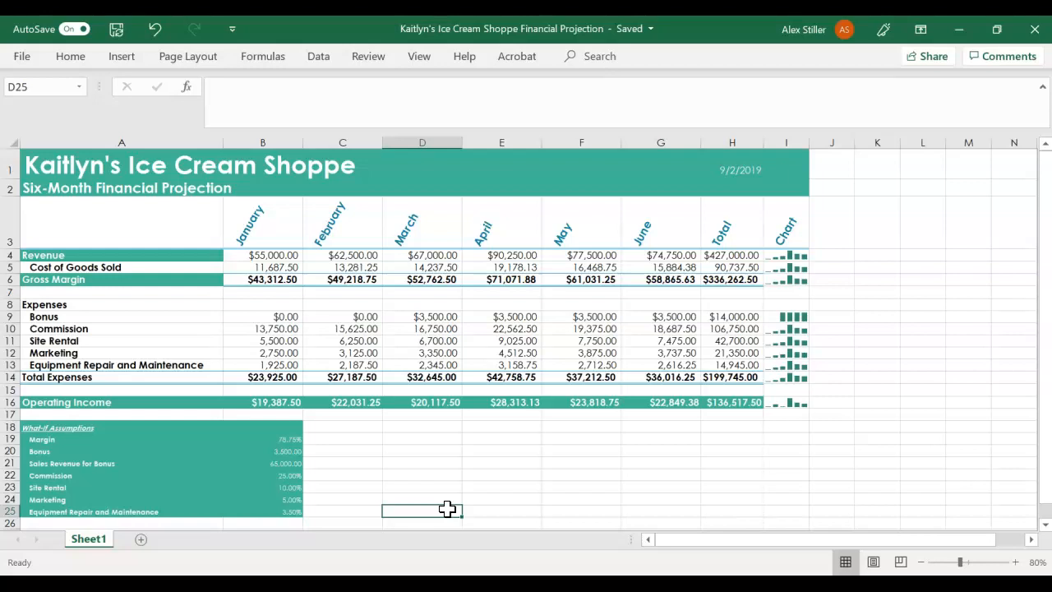
pyautogui.click(185, 226)
pyautogui.keyDown('shift'); pyautogui.click(644, 231); pyautogui.keyUp('shift')
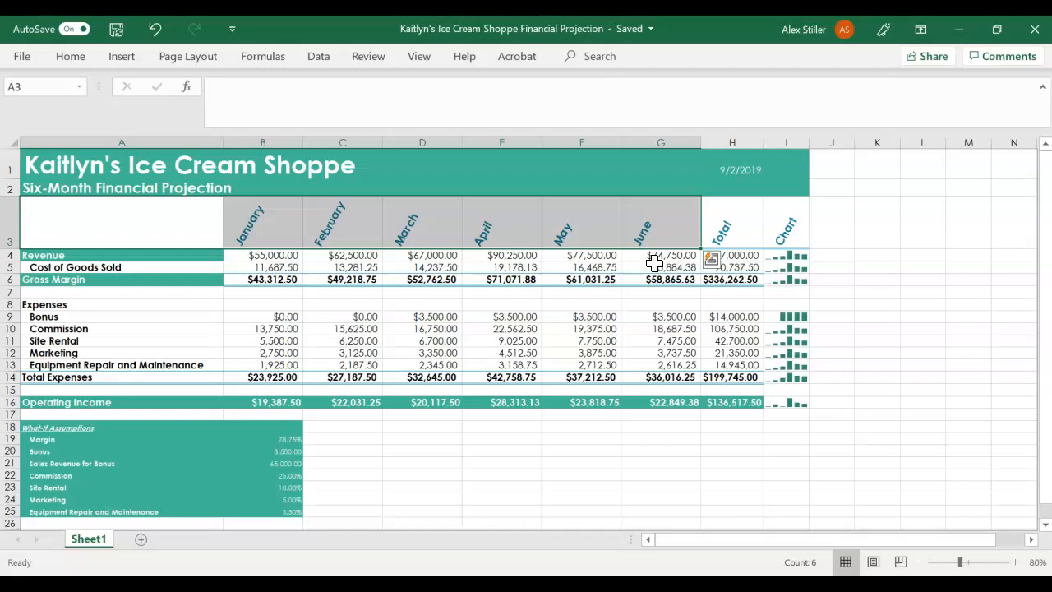
pyautogui.keyDown('shift'); pyautogui.click(203, 313); pyautogui.keyUp('shift')
pyautogui.moveTo(204, 313); pyautogui.dragTo(455, 305)
pyautogui.click(715, 225)
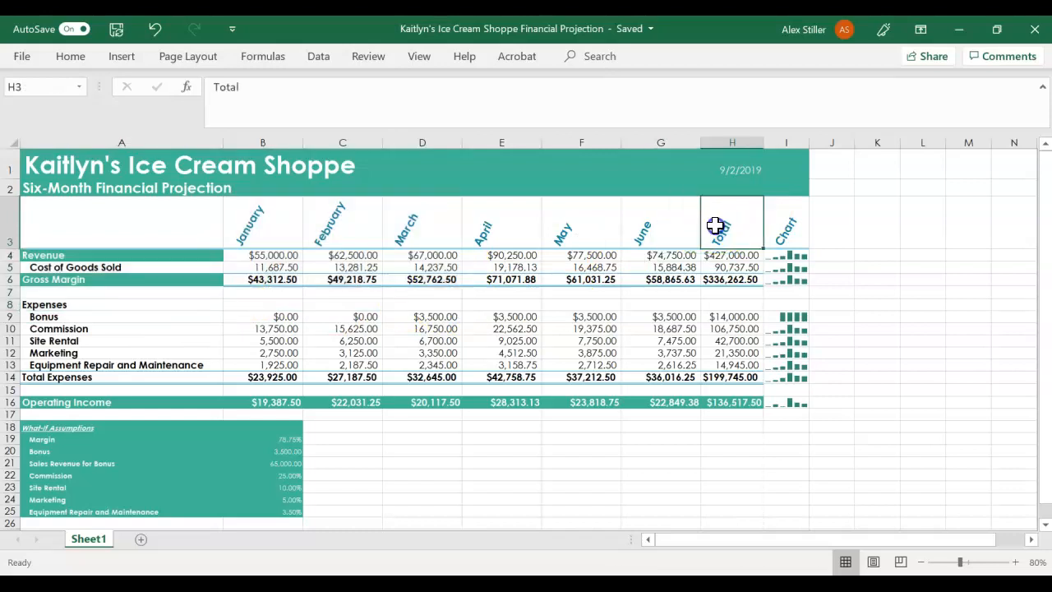
# Insert the recommended Clustered Column chart from the month headings A3:G3 and the expense rows A9:G13
pyautogui.moveTo(179, 235); pyautogui.dragTo(699, 202)
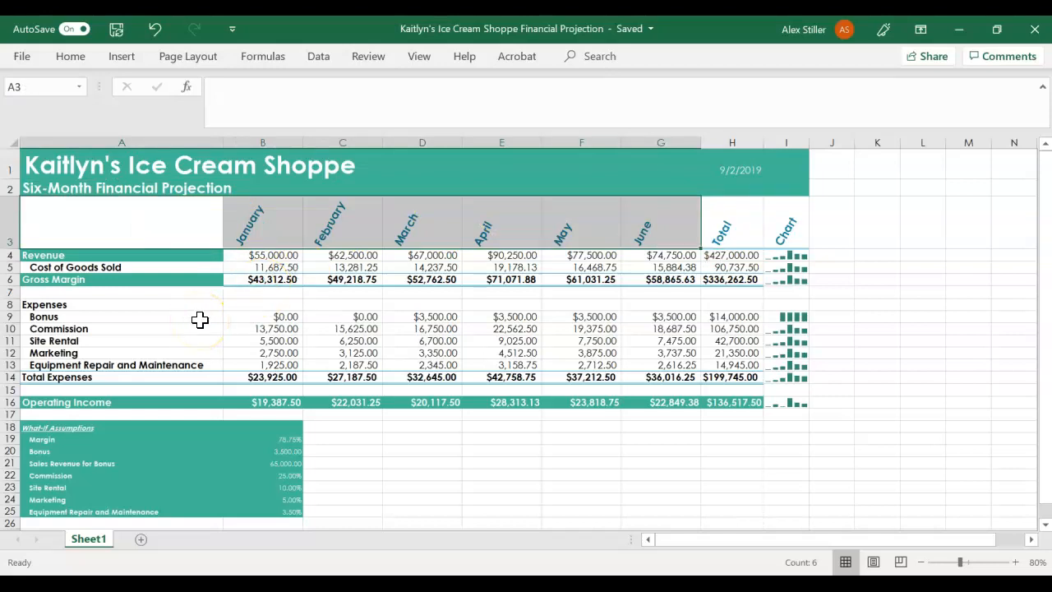
pyautogui.moveTo(87, 318); pyautogui.dragTo(646, 371)
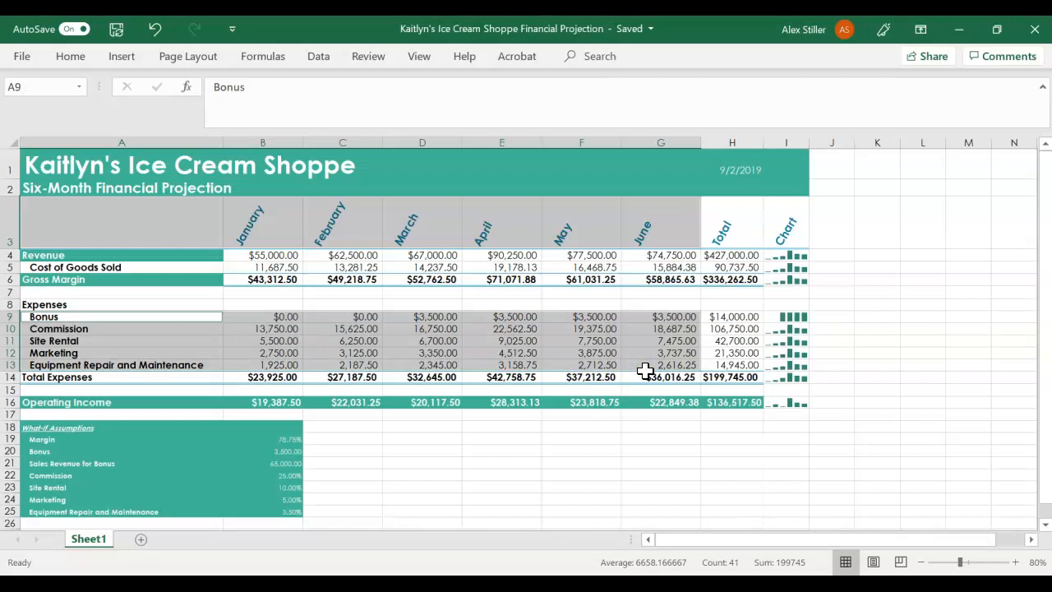
pyautogui.click(124, 58)
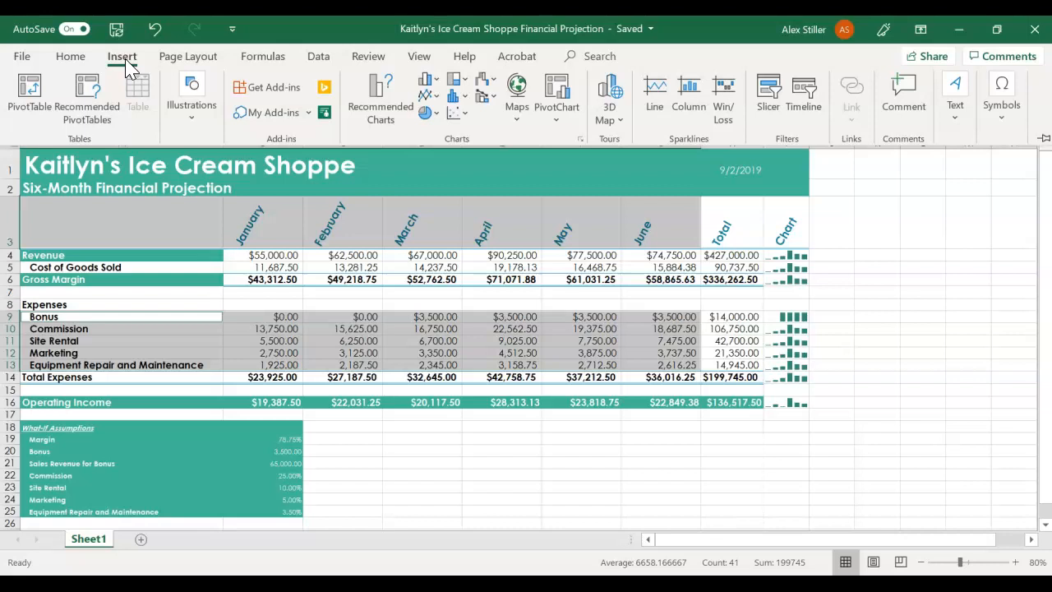
pyautogui.click(355, 86)
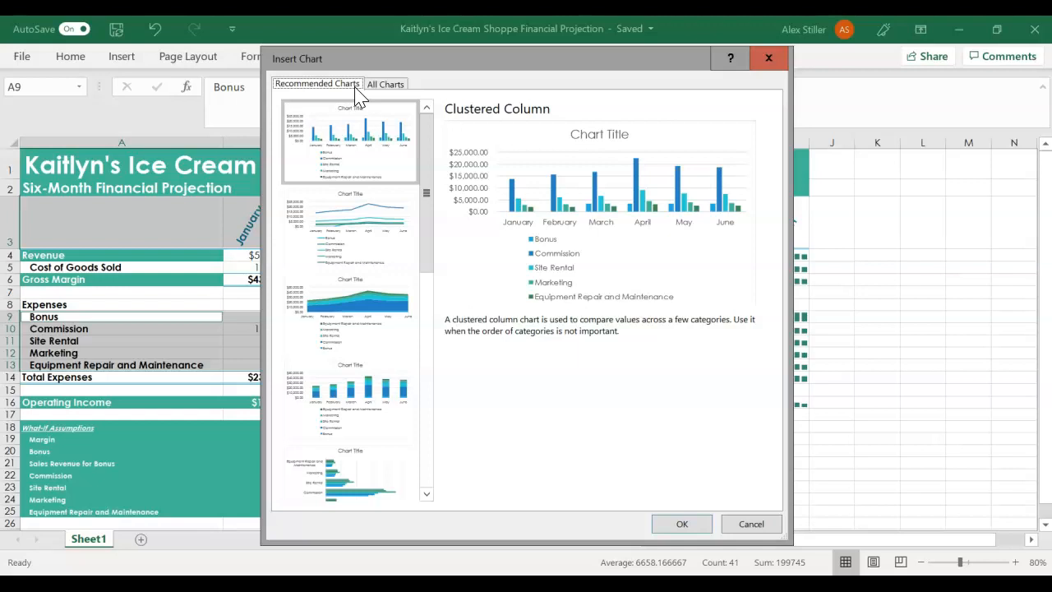
pyautogui.click(335, 152)
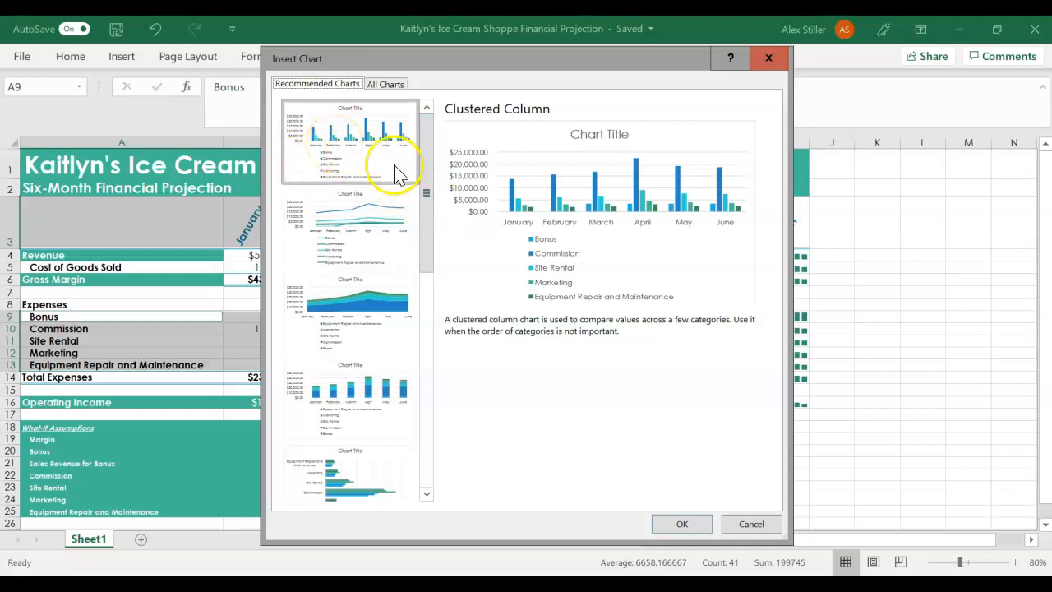
pyautogui.click(673, 508)
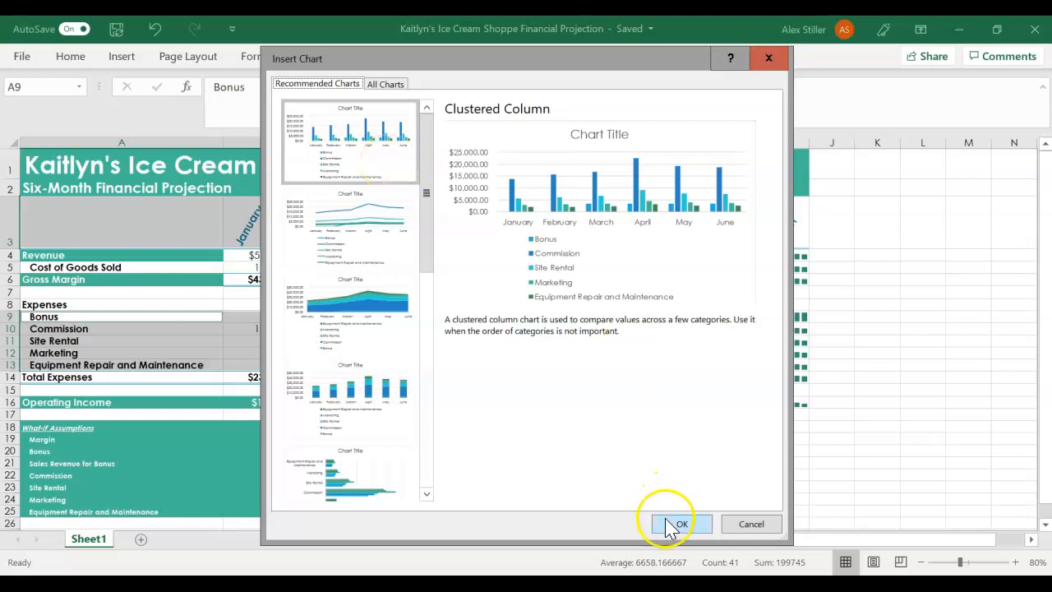
pyautogui.click(679, 524)
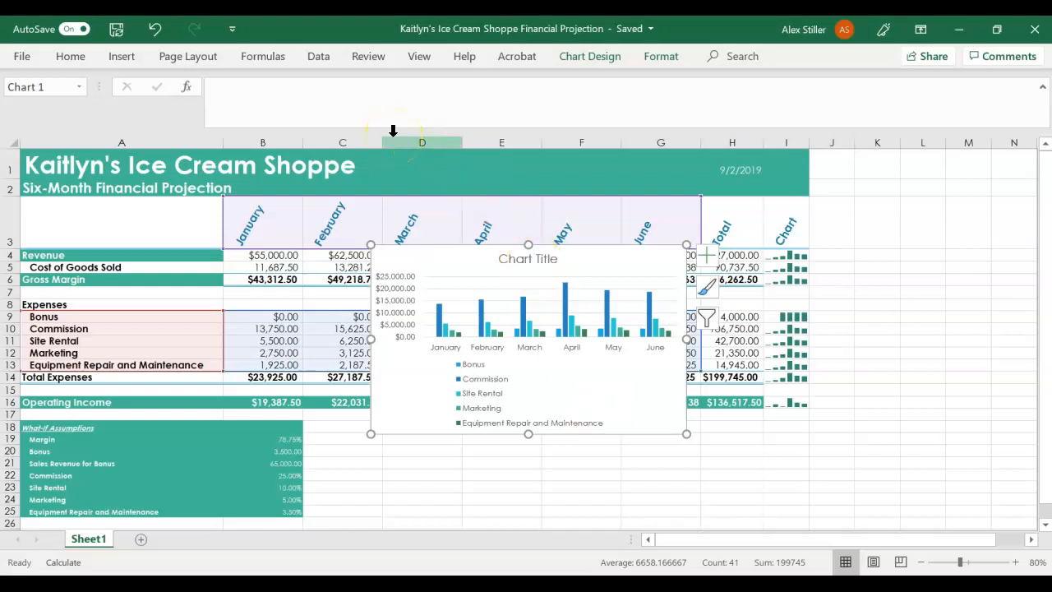
# Move the expense chart to a new sheet named Expense Chart
pyautogui.click(585, 58)
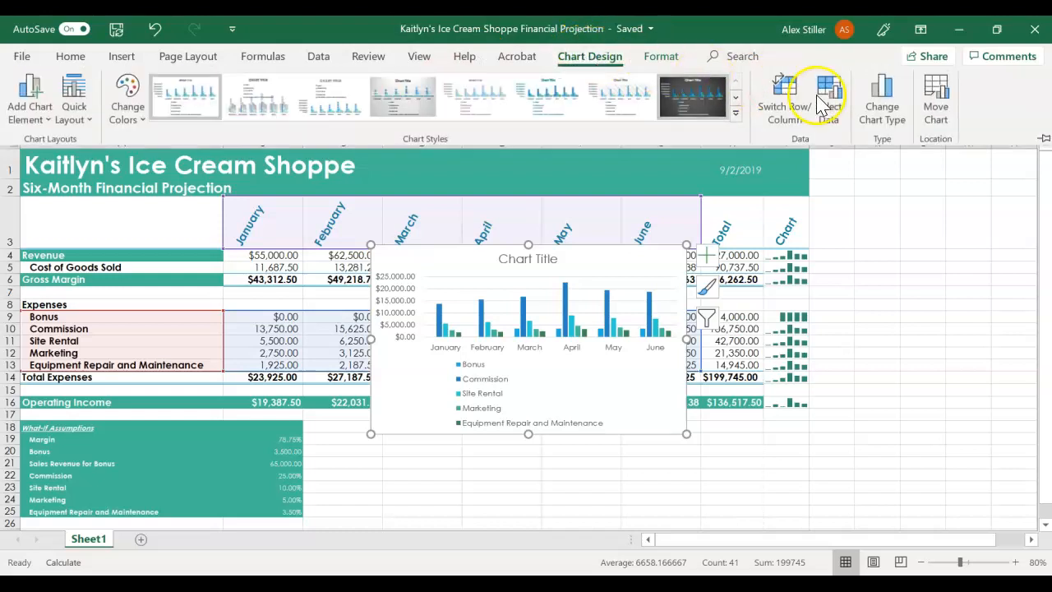
pyautogui.click(935, 102)
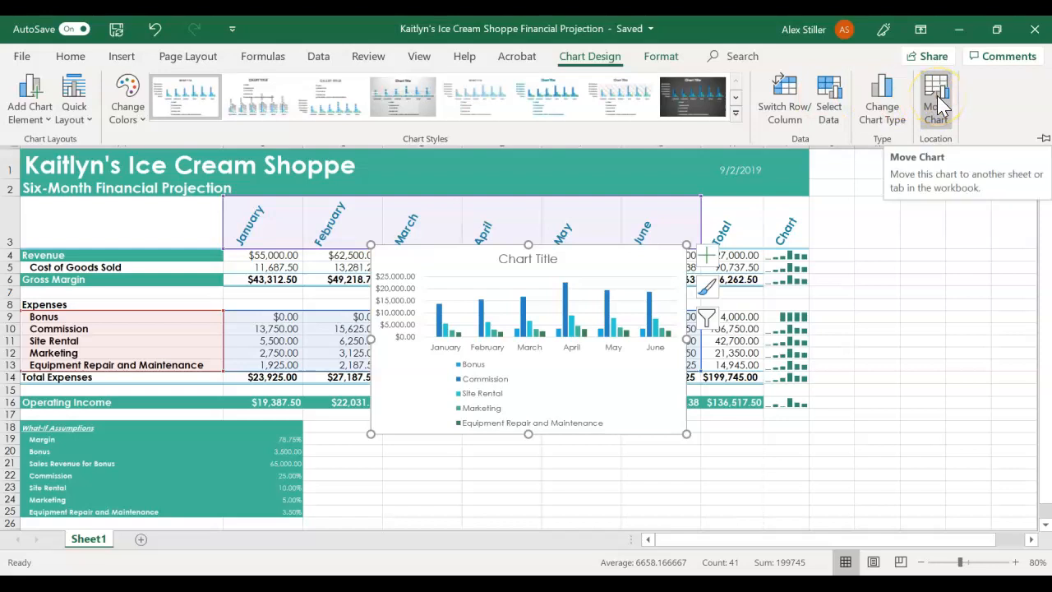
pyautogui.click(940, 103)
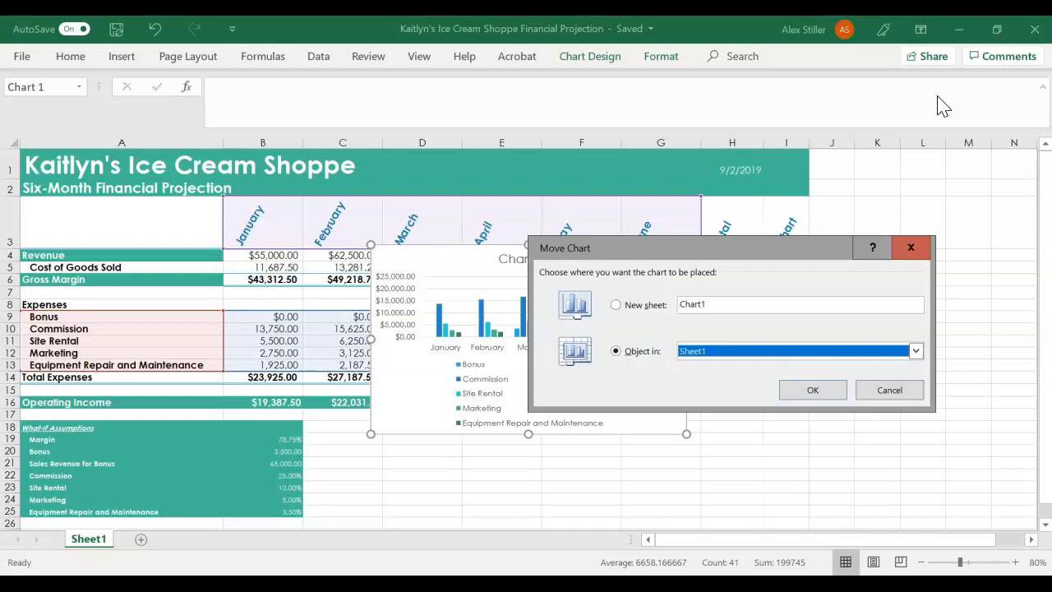
pyautogui.click(661, 304)
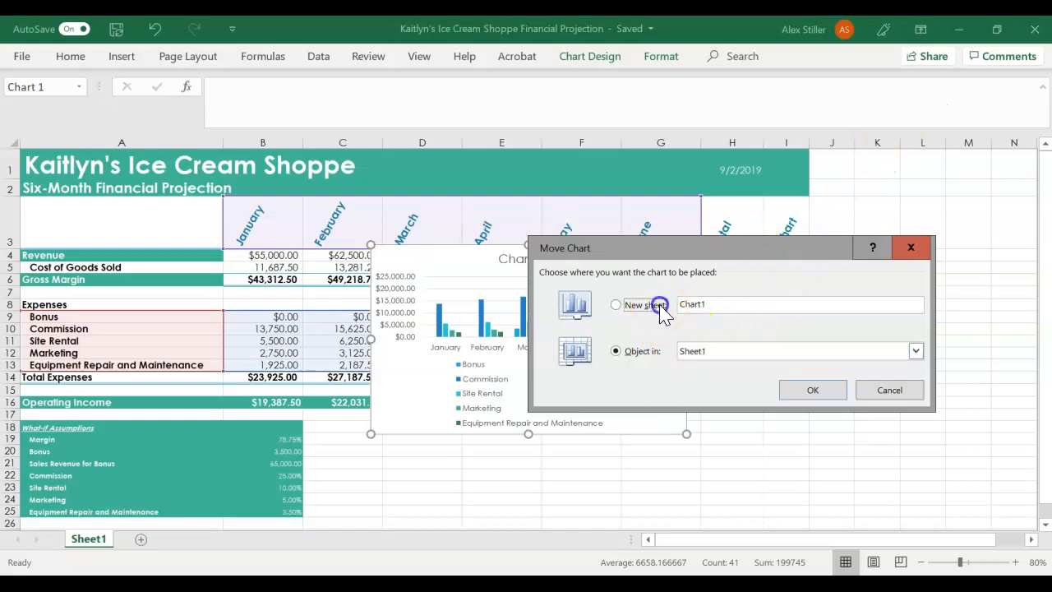
pyautogui.click(759, 302)
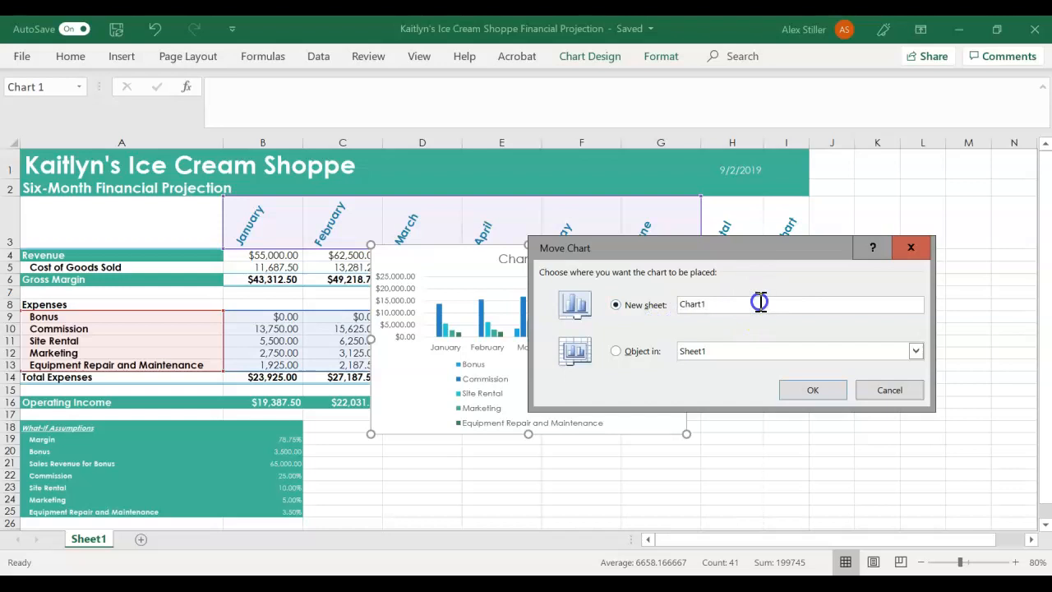
pyautogui.doubleClick(759, 303)
pyautogui.write('Expense Chart')
pyautogui.click(787, 393)
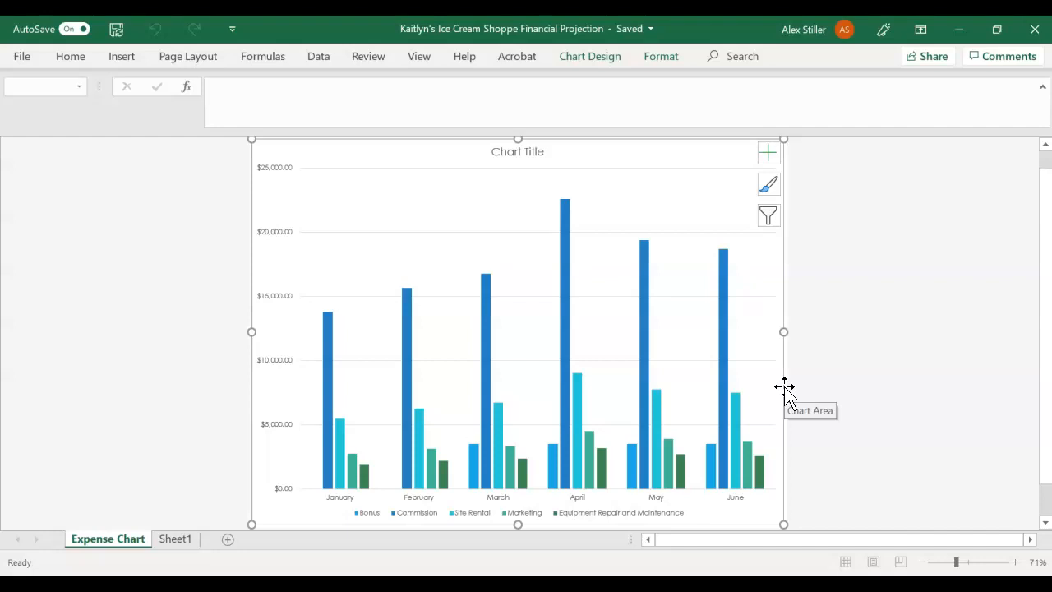
# Replace the chart title with Six-Month Projected Expenses
pyautogui.click(508, 152)
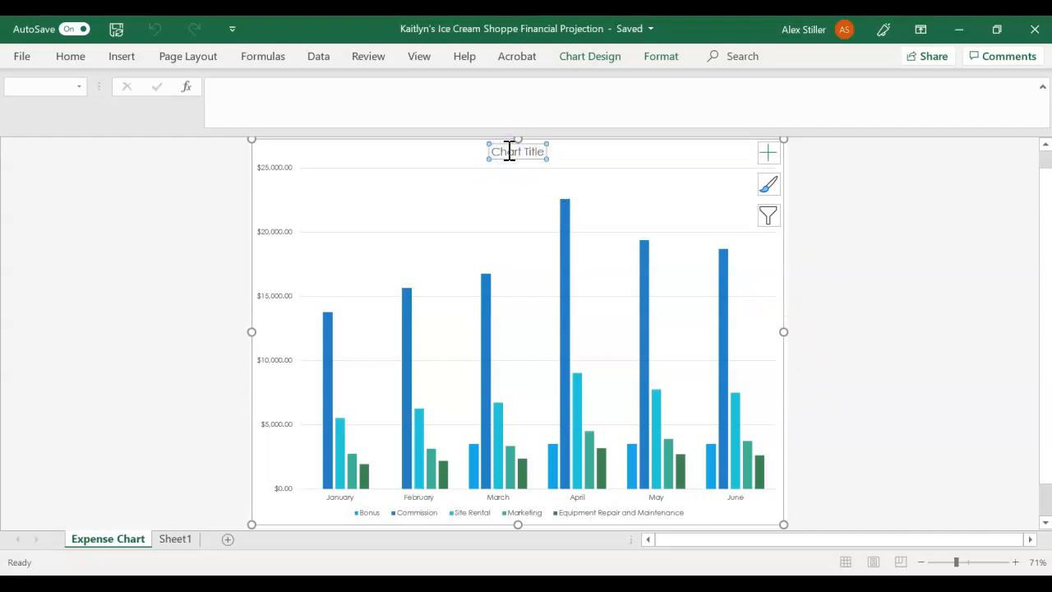
pyautogui.tripleClick(509, 152)
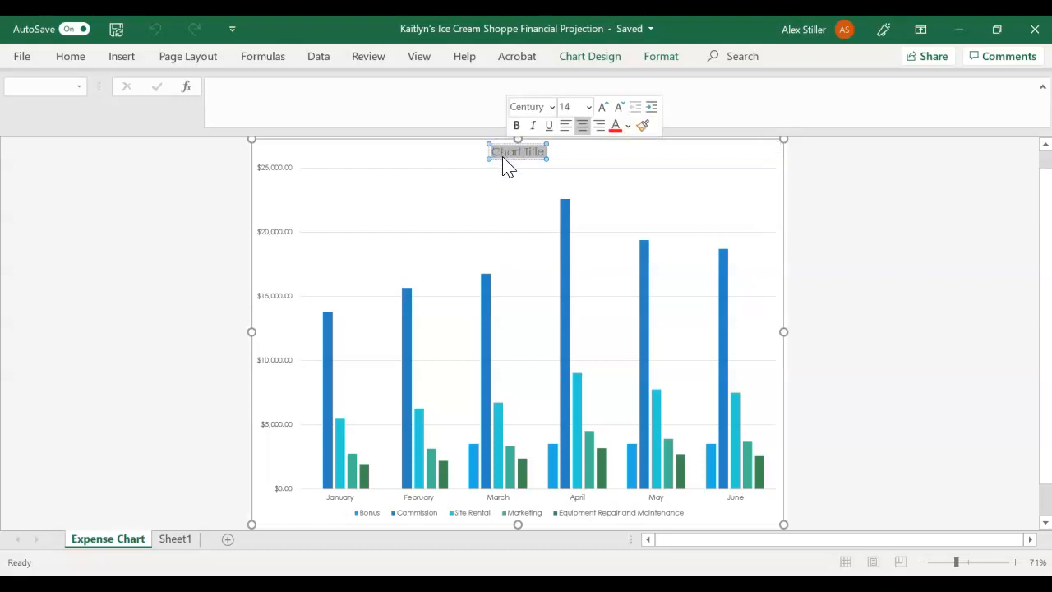
pyautogui.write('Six')
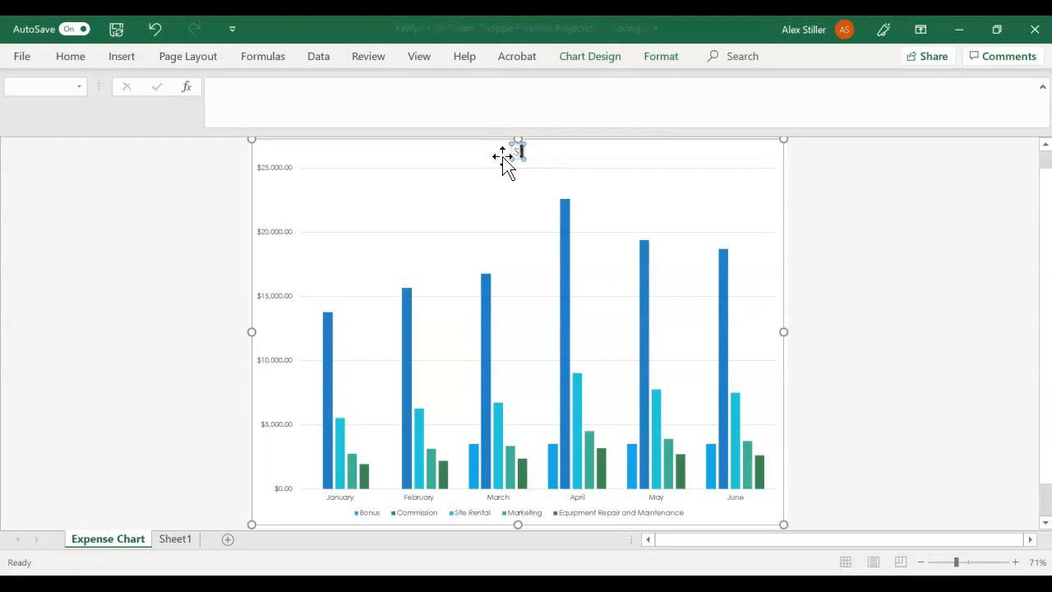
pyautogui.write('-M')
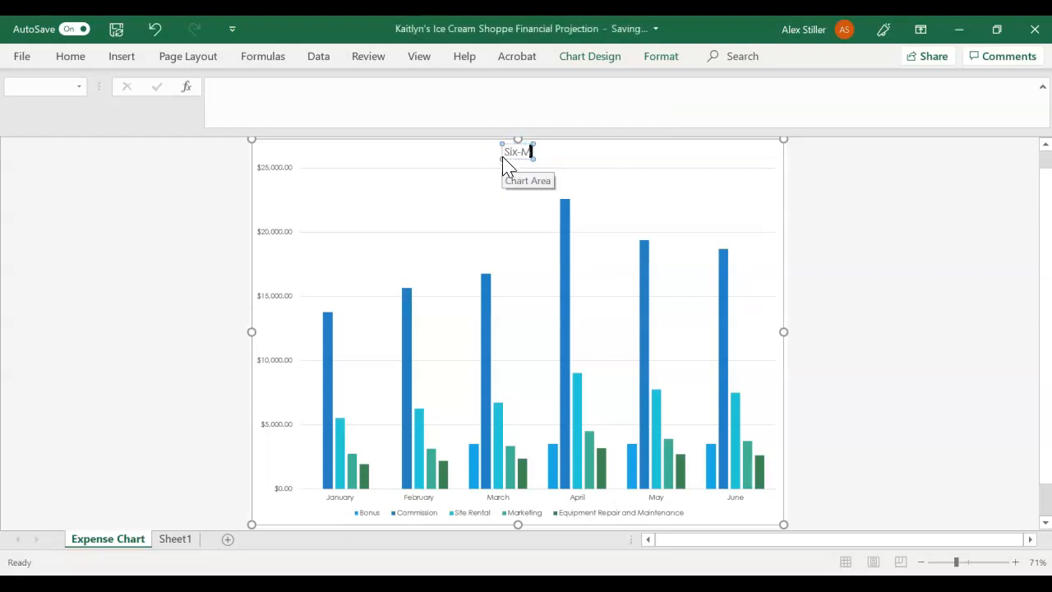
pyautogui.write('onth Projec')
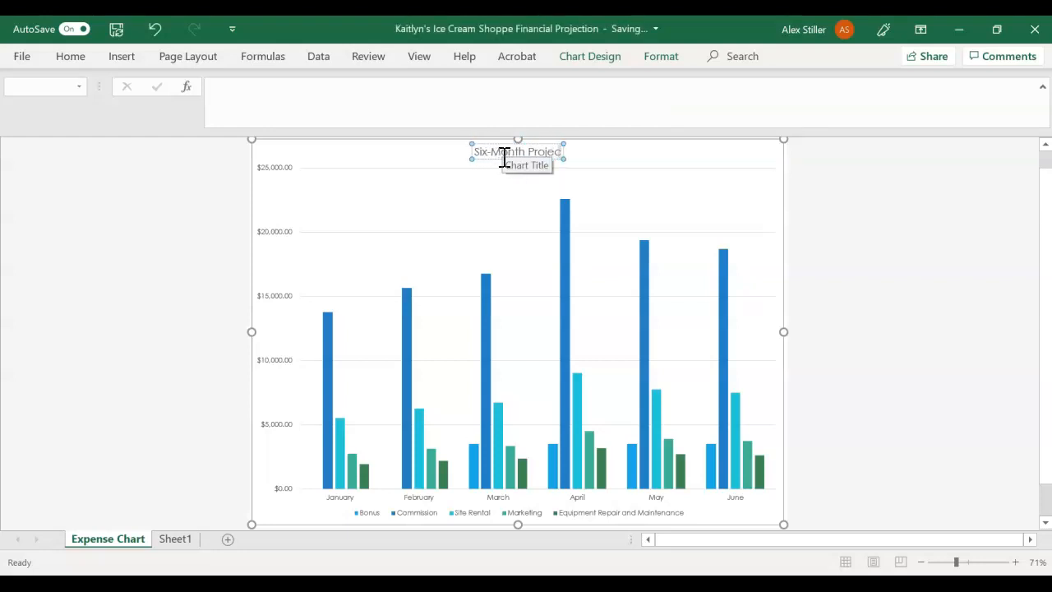
pyautogui.write('ted Expenses')
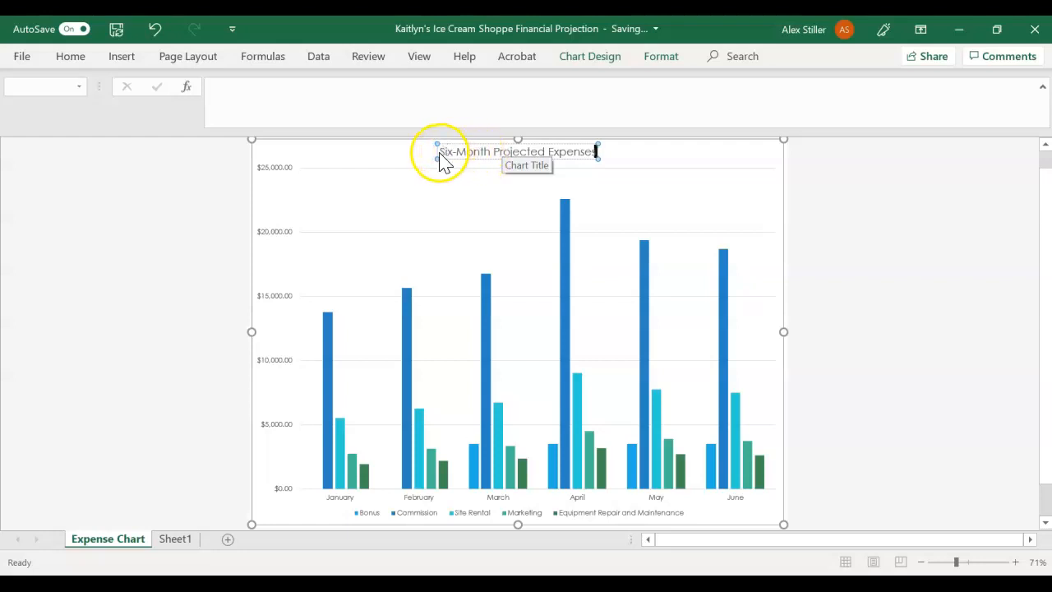
# Underline the whole chart title text
pyautogui.moveTo(442, 152); pyautogui.dragTo(595, 153)
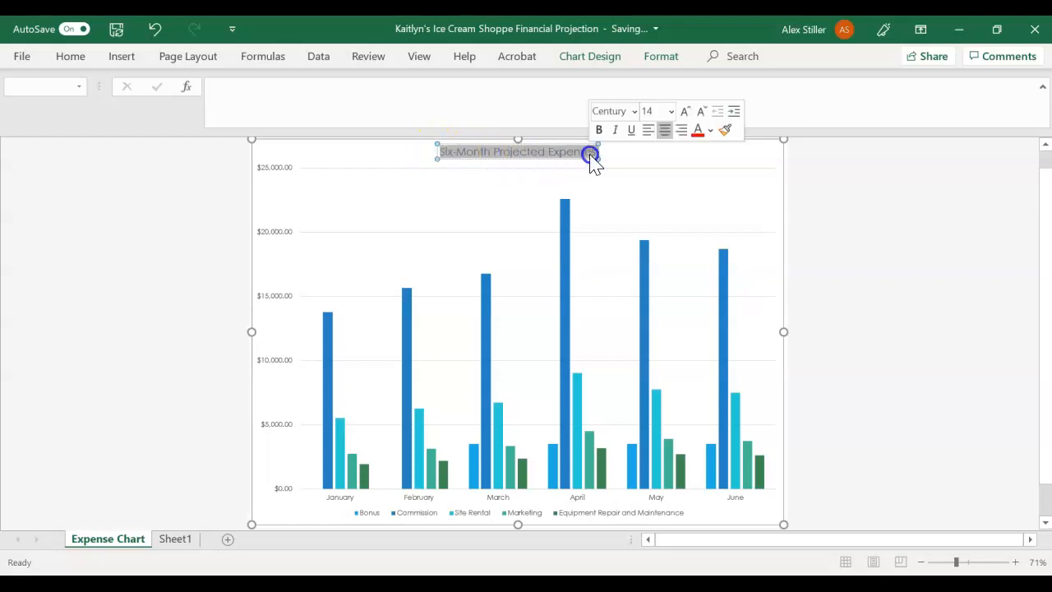
pyautogui.click(71, 56)
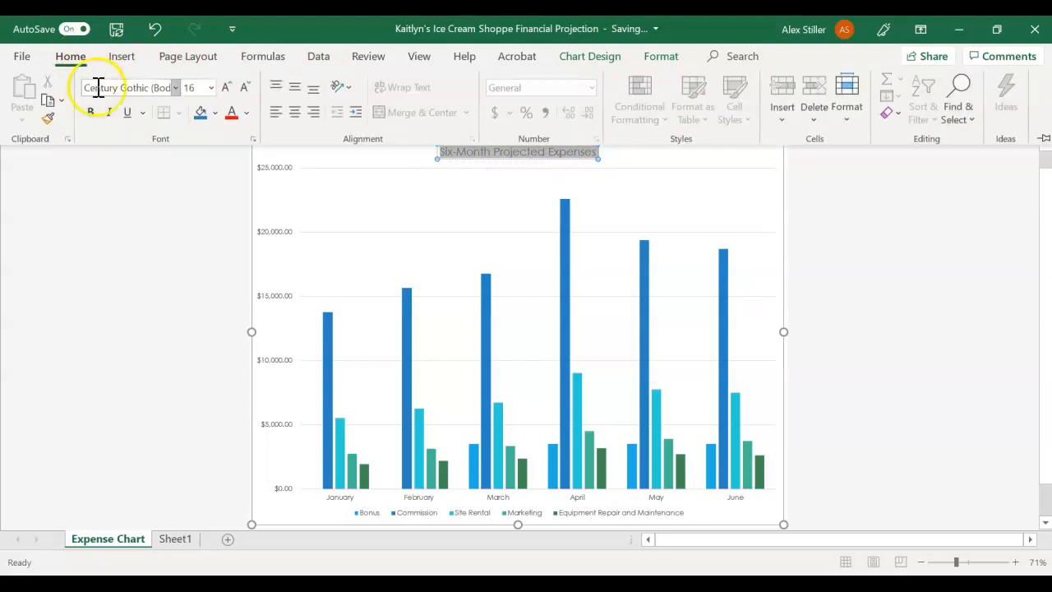
pyautogui.click(128, 113)
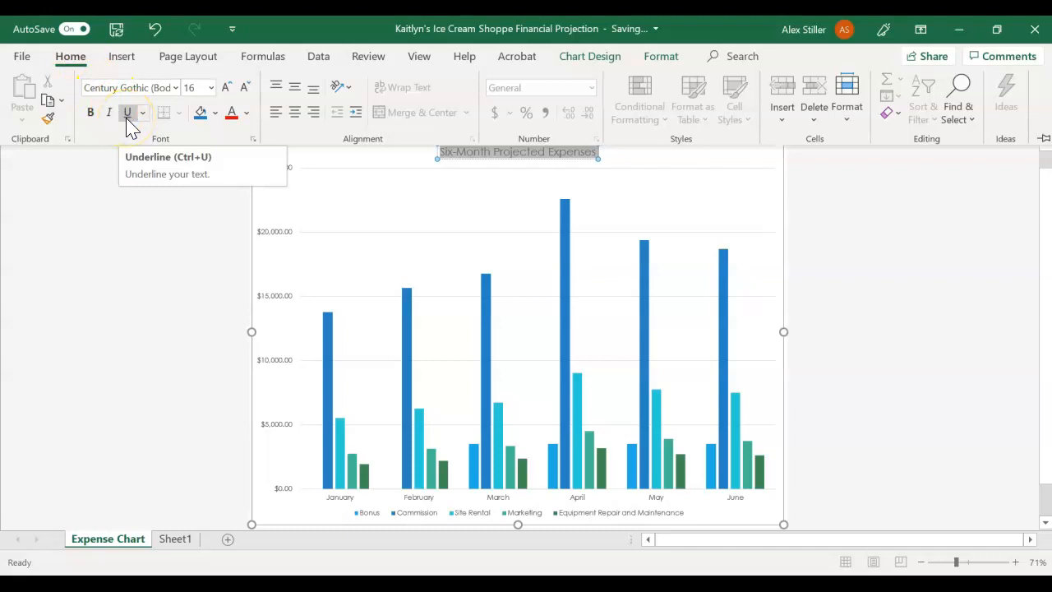
pyautogui.click(126, 119)
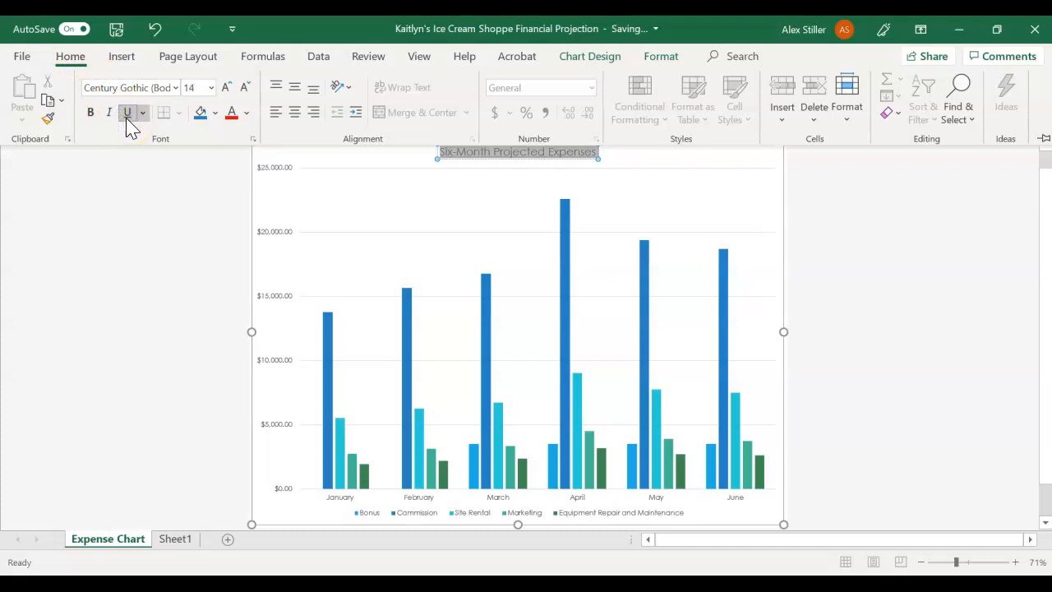